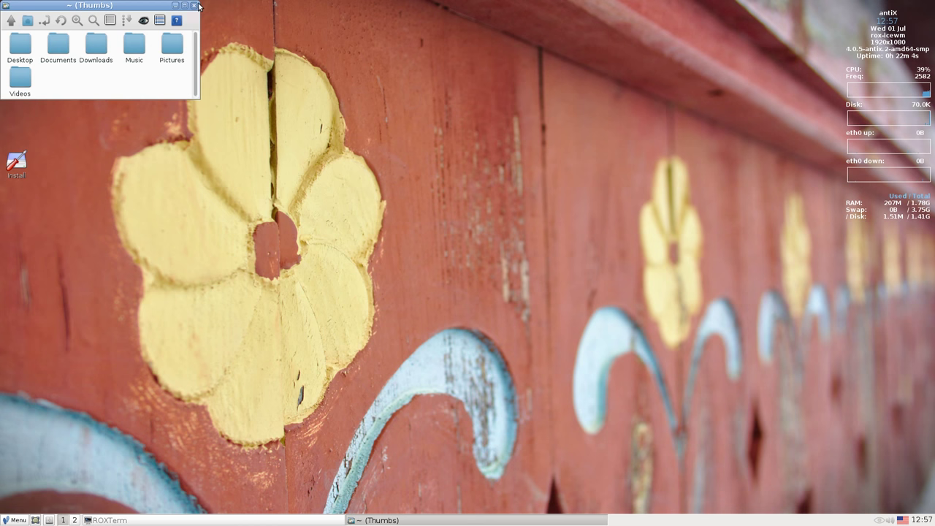
- Launch the web browser and look through its Tabs and Advanced preferences without changing anything
right_click(388, 89)
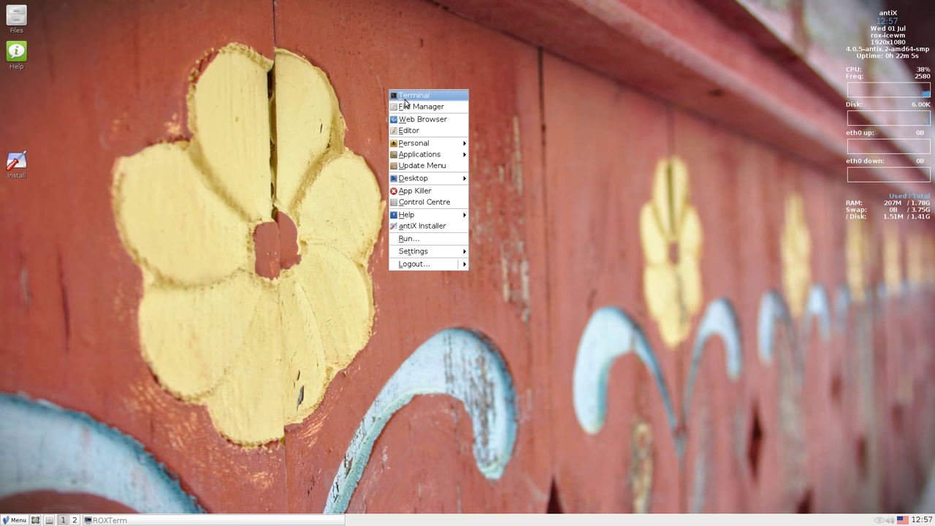
click(433, 121)
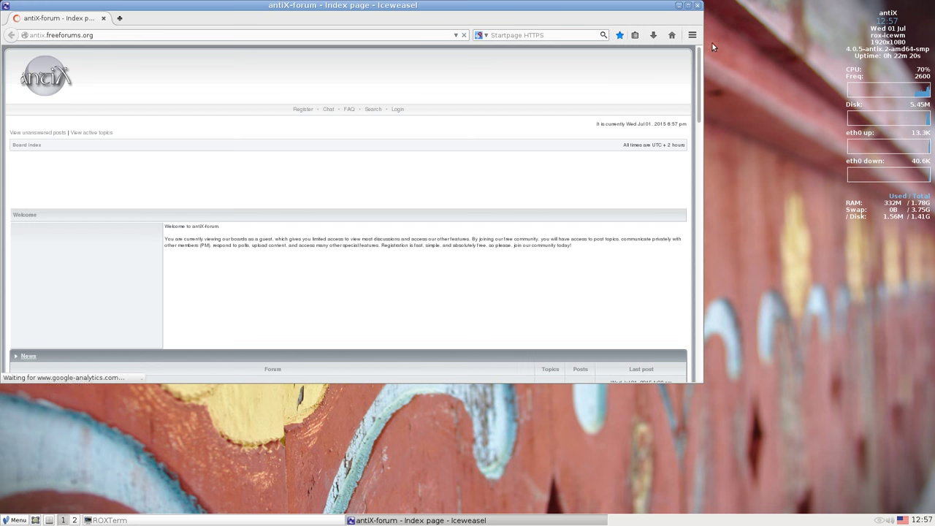
click(692, 35)
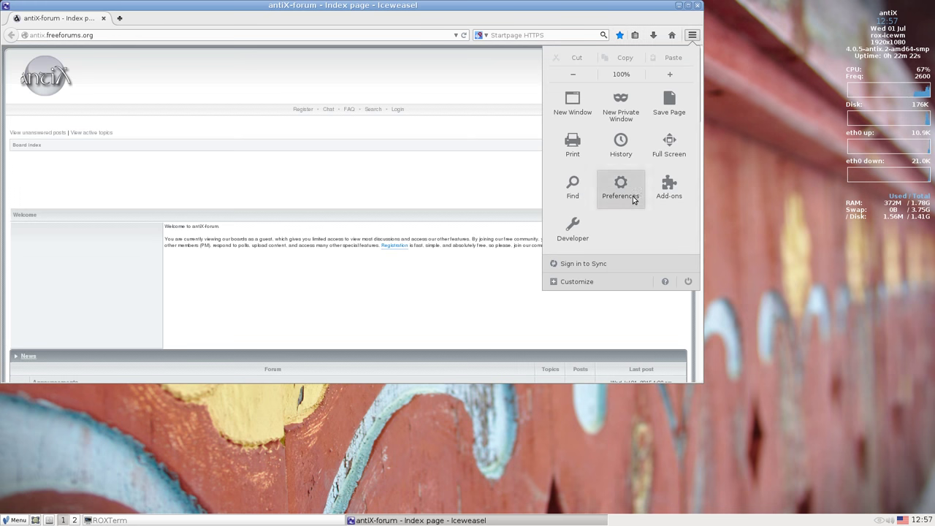
click(621, 191)
click(372, 155)
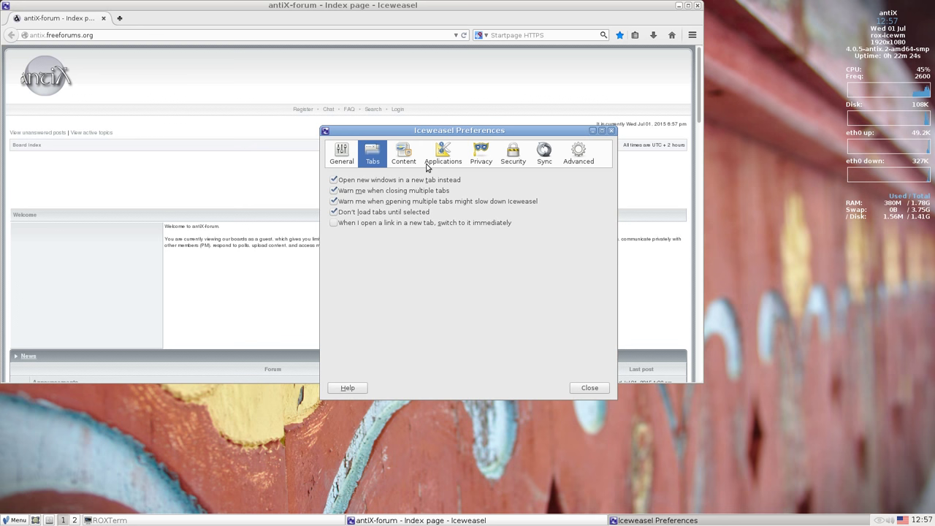
click(579, 155)
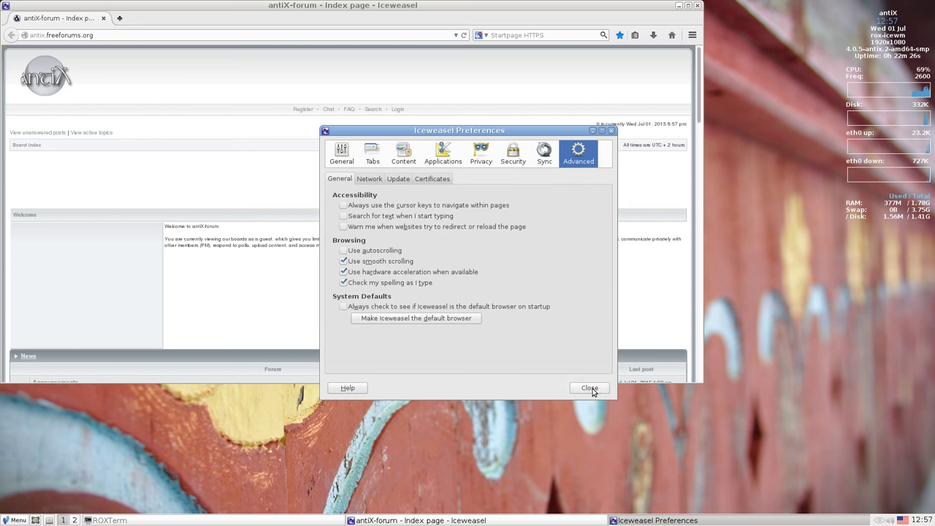
click(590, 388)
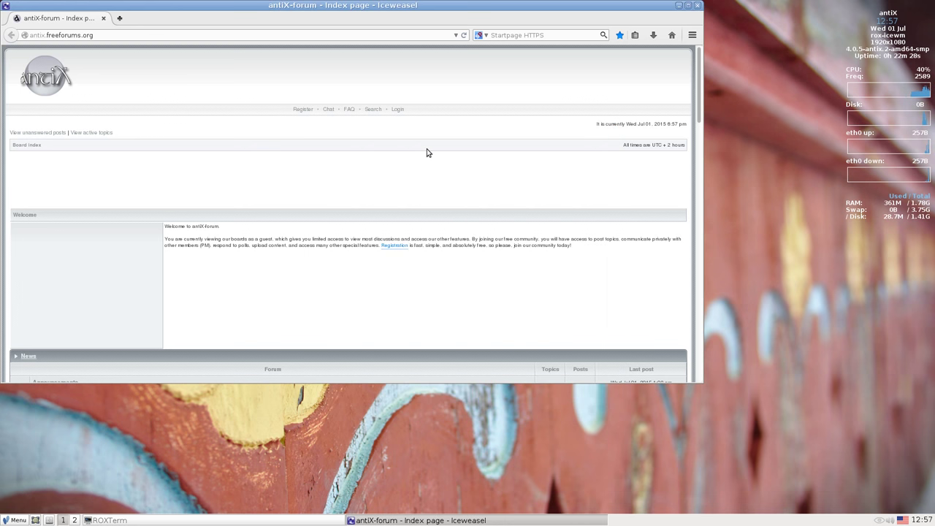
- View the version information for Iceweasel and close the browser
key(alt)
click(160, 16)
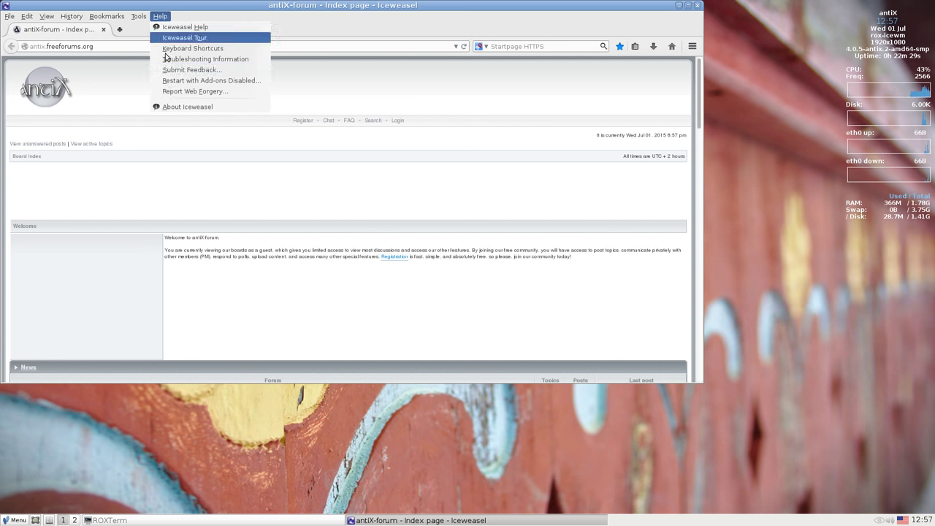
click(178, 107)
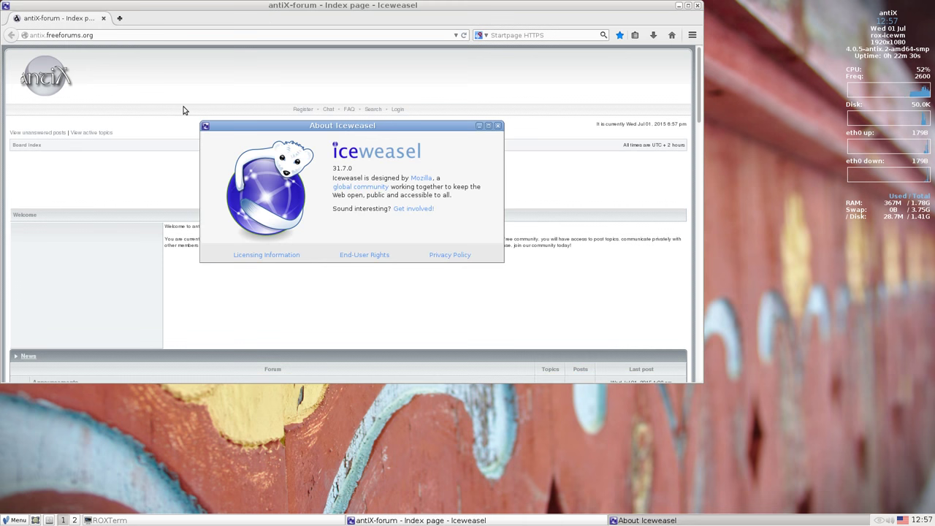
click(499, 125)
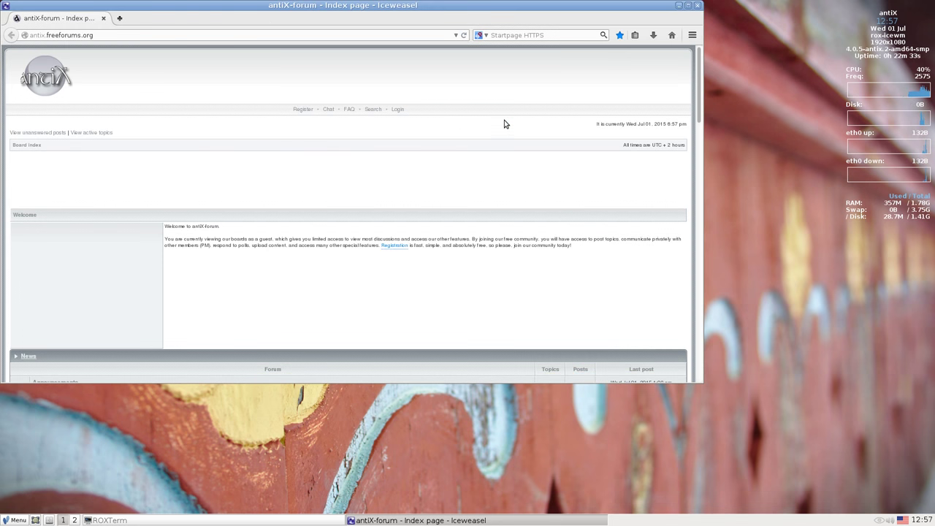
click(696, 6)
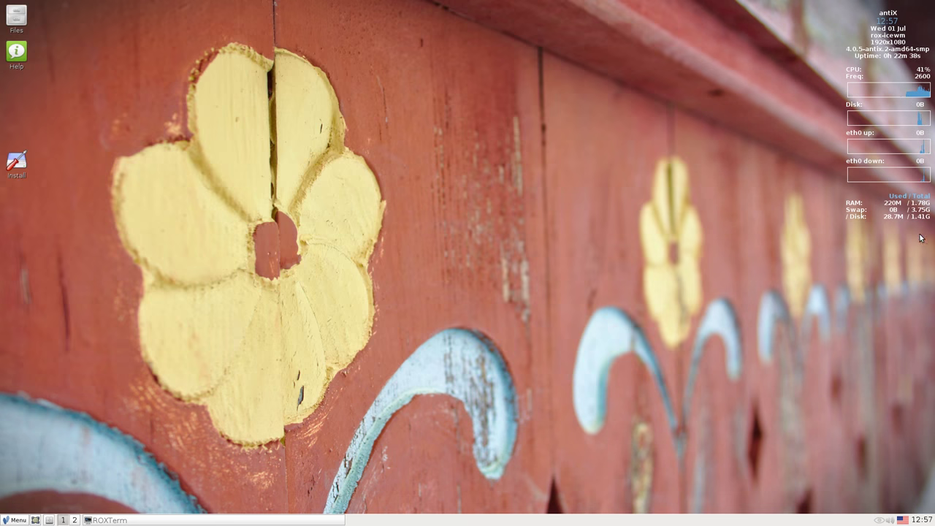
- View the information about the keyboard layout switcher and show the volume slider
right_click(903, 521)
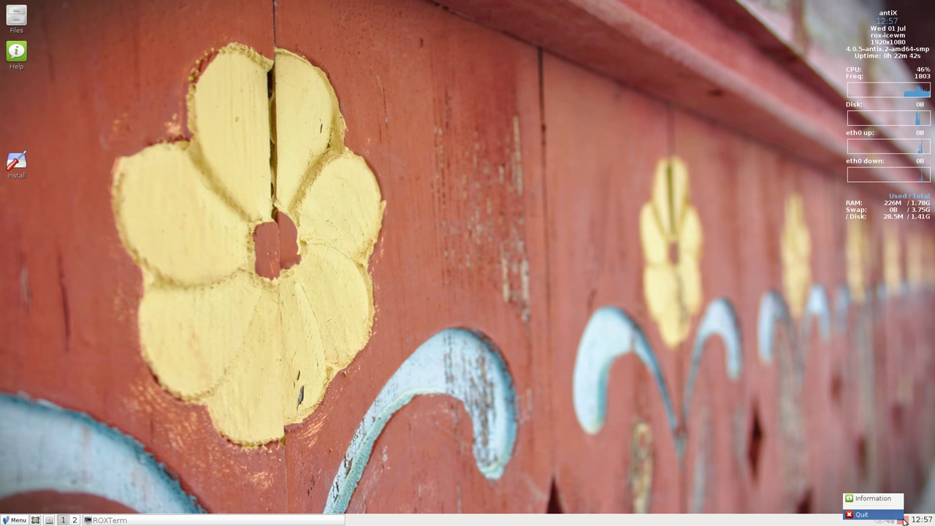
click(873, 498)
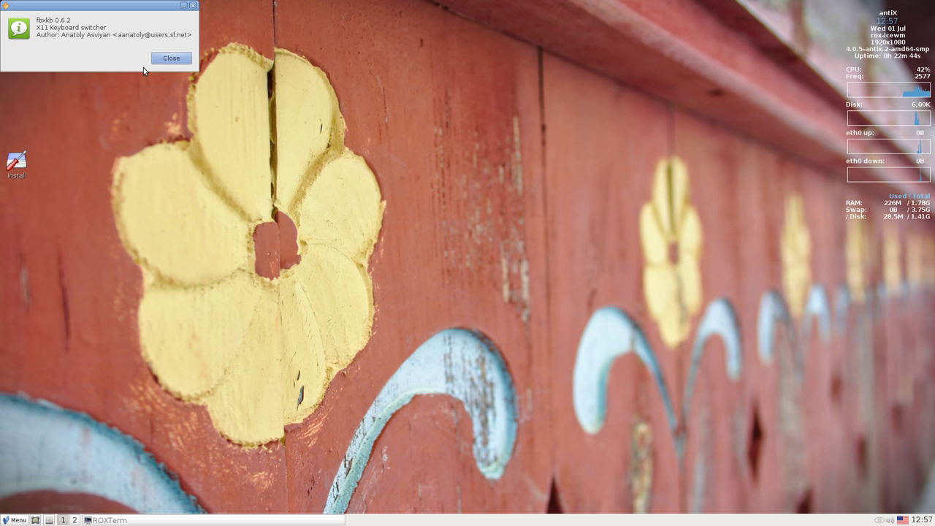
click(161, 58)
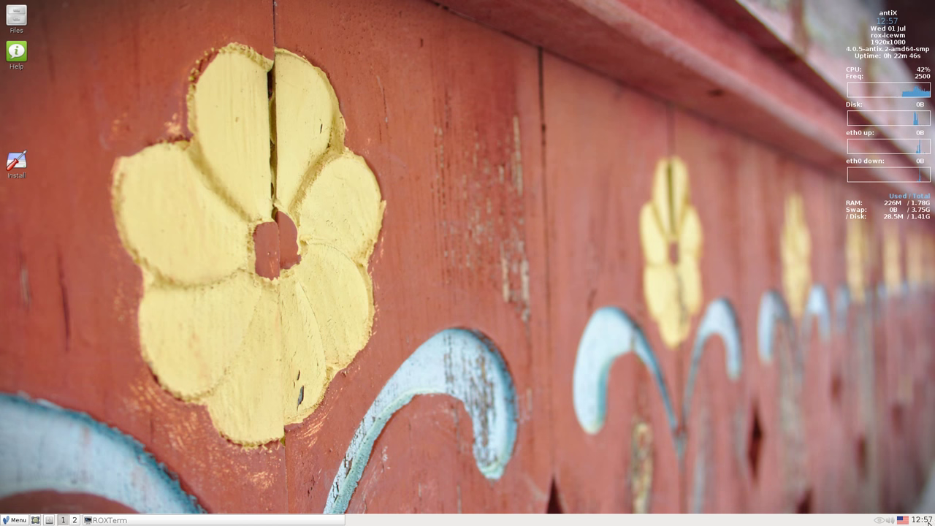
click(891, 520)
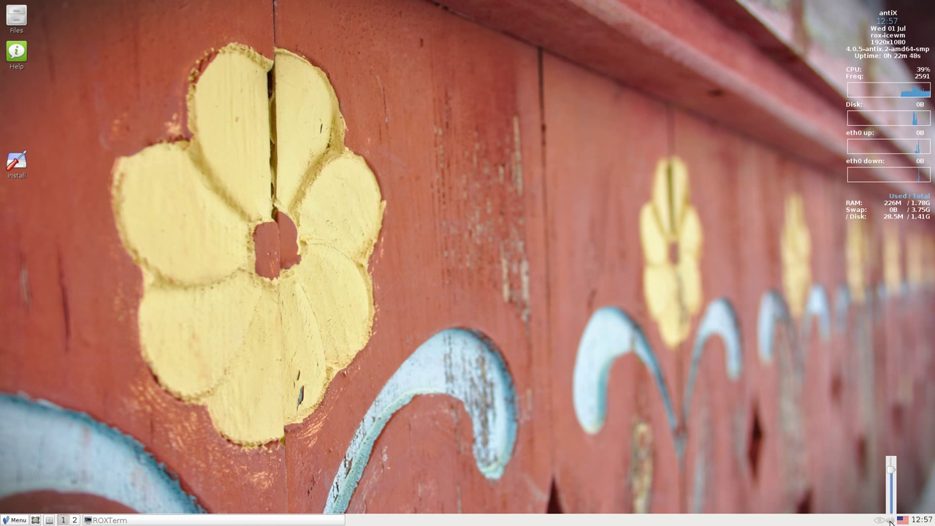
- Try the StartPage search for highlighted text twice and close both resulting browser tabs
click(881, 520)
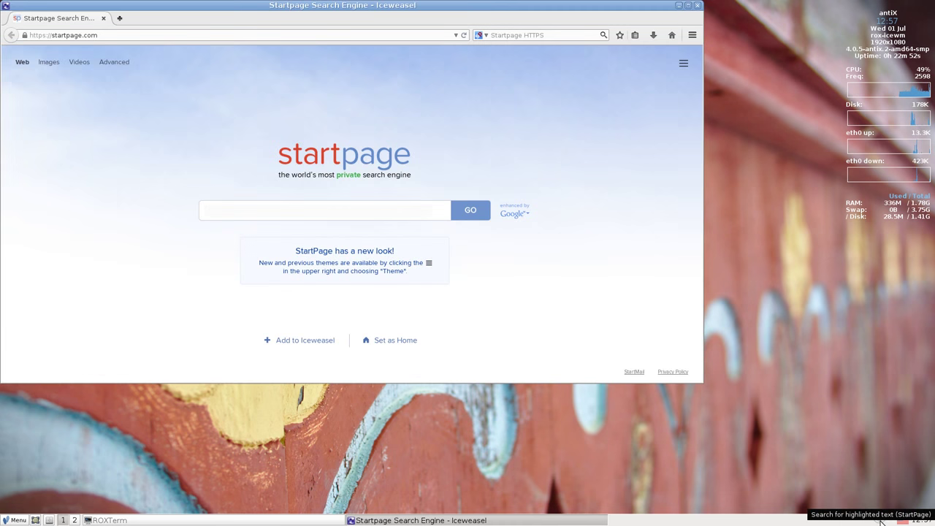
click(881, 522)
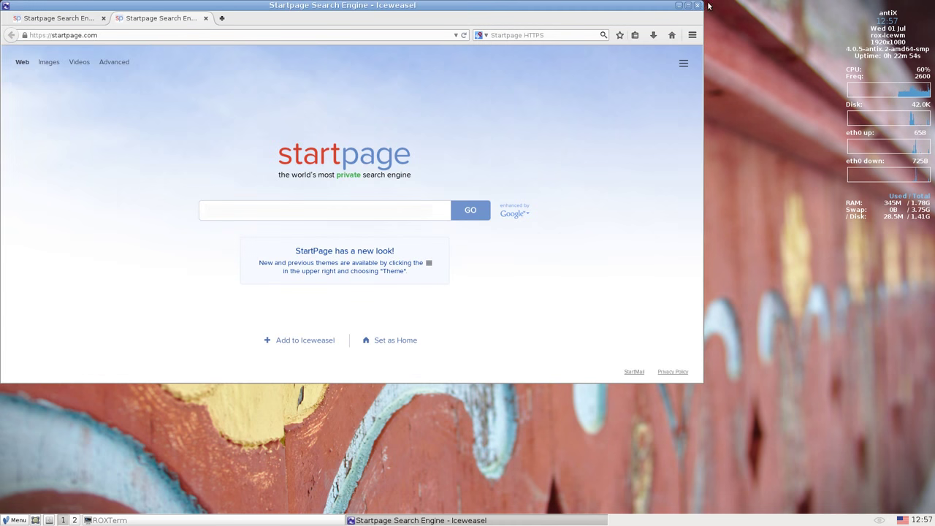
click(698, 6)
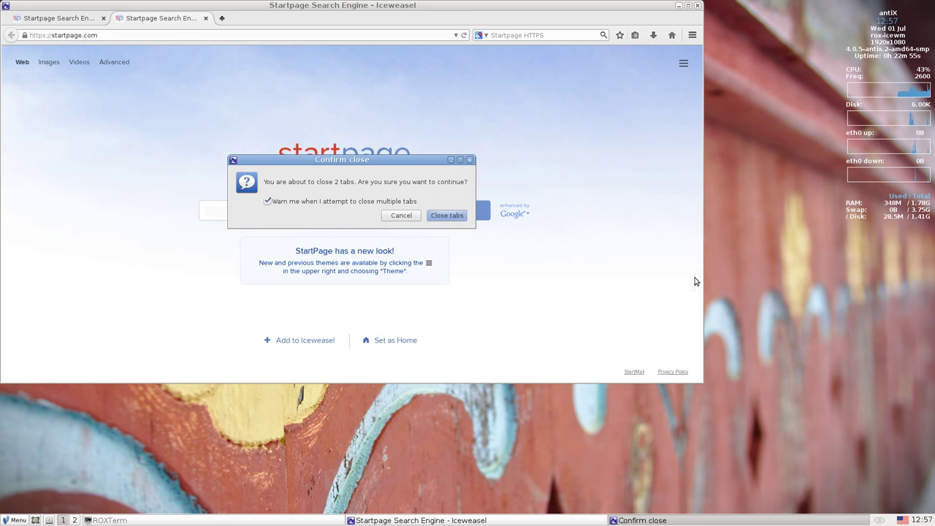
click(447, 216)
- Open the Personal Menu Help Video at 720p resolution and cancel at the choice between playing and downloading
right_click(514, 239)
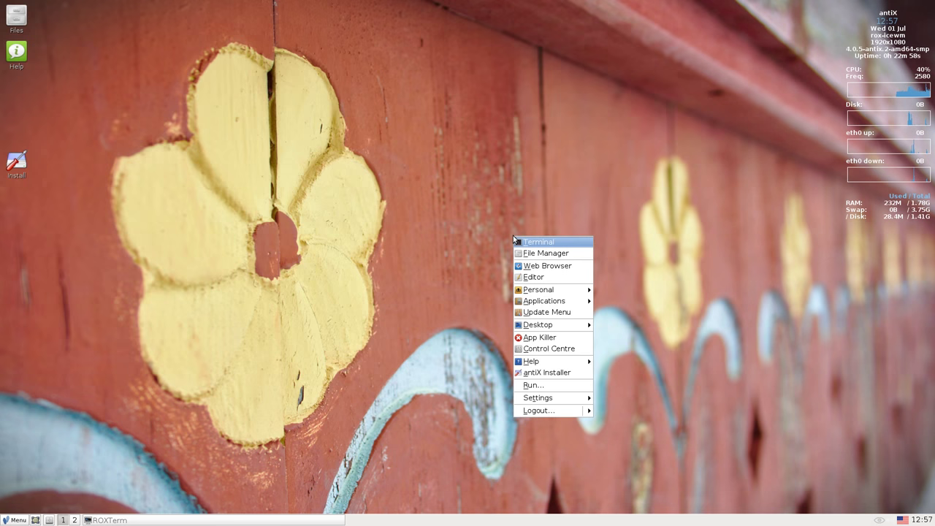
mouse_move(568, 292)
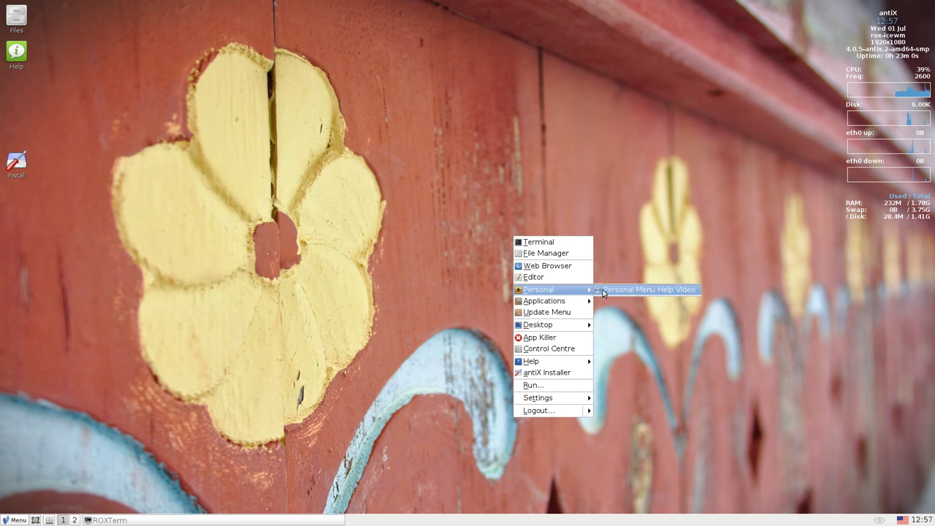
click(636, 290)
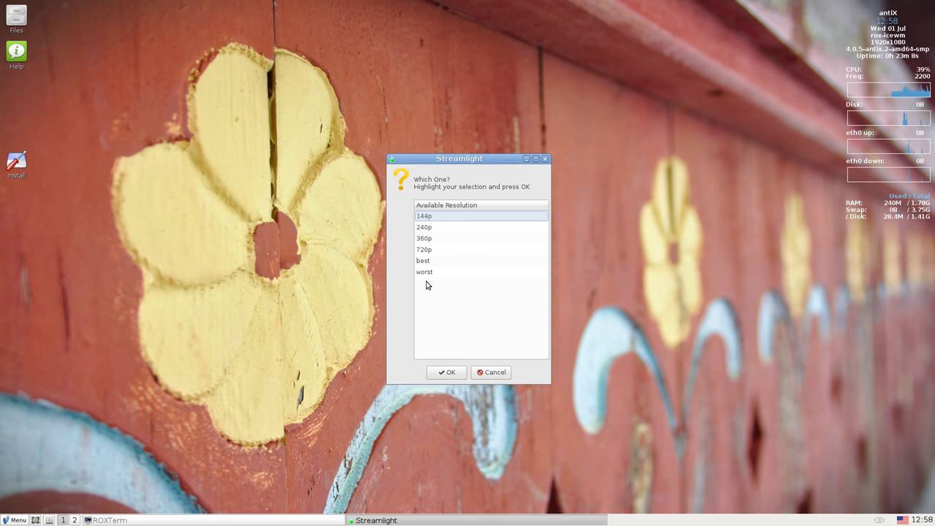
click(432, 250)
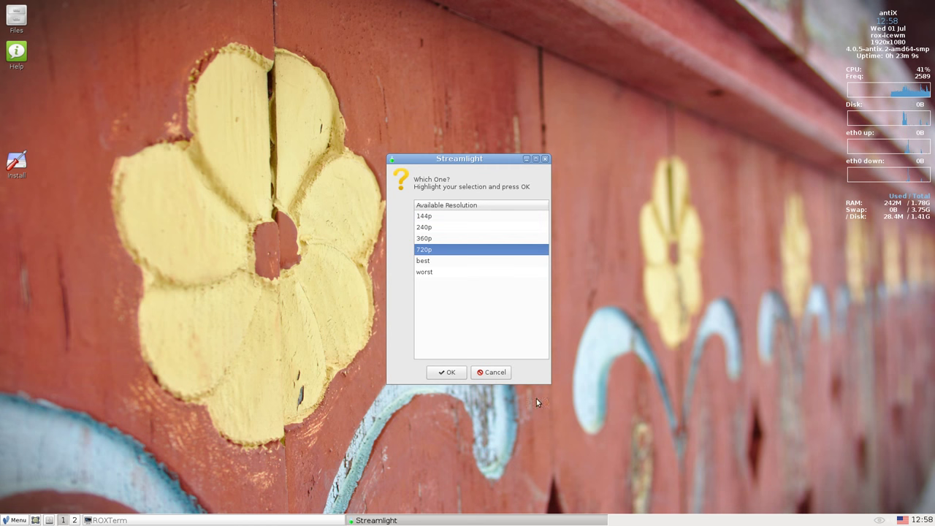
click(447, 377)
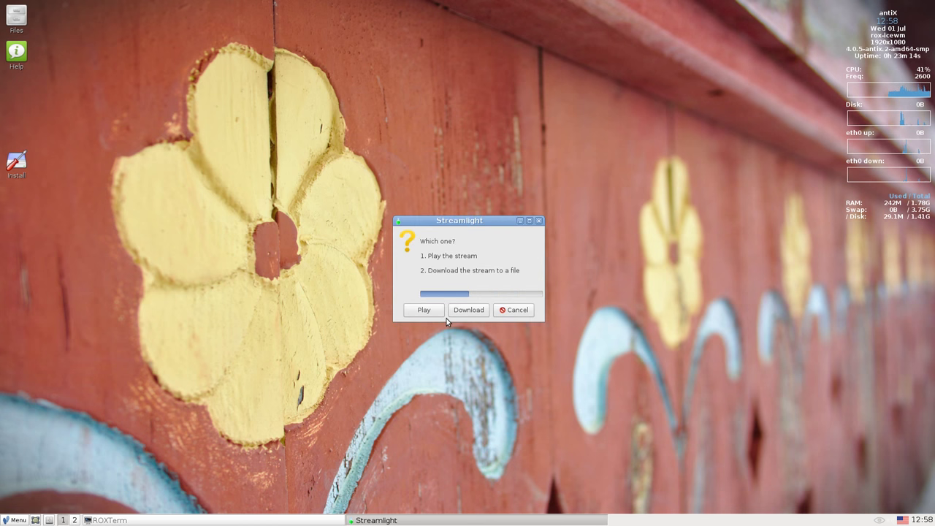
click(532, 313)
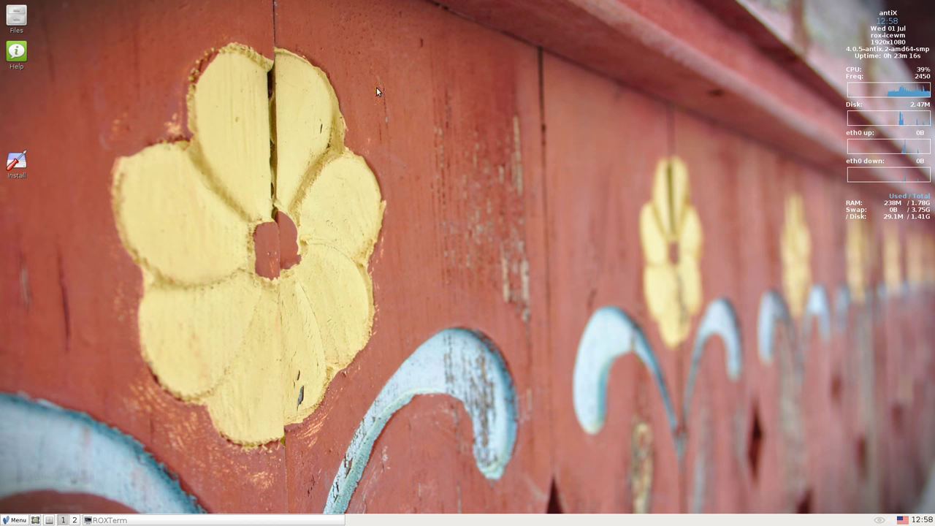
- Launch Archive Manager from the Accessories applications, examine its window near the middle of the desktop, and close it
right_click(413, 128)
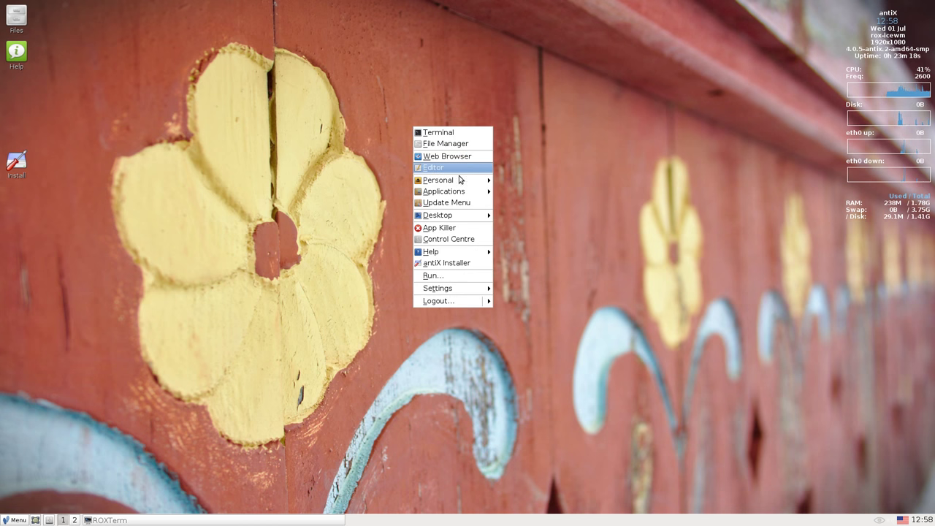
mouse_move(458, 183)
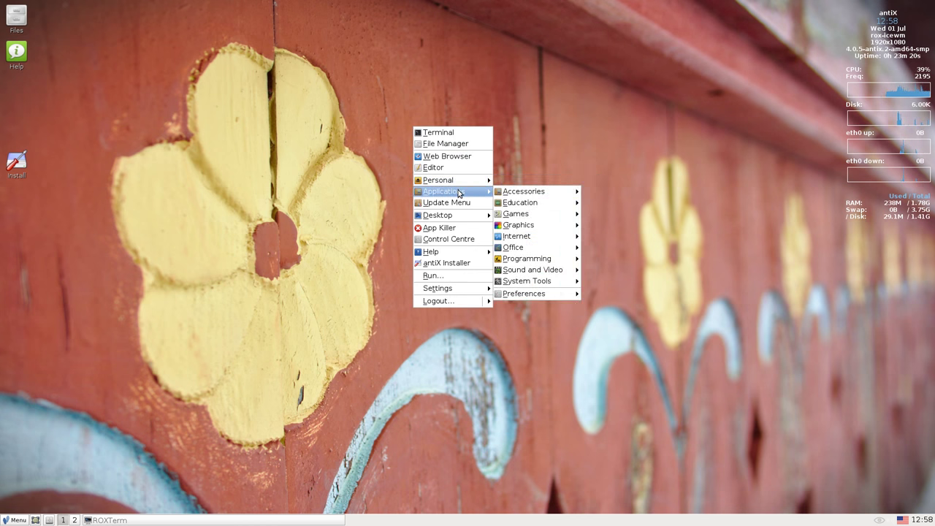
mouse_move(502, 195)
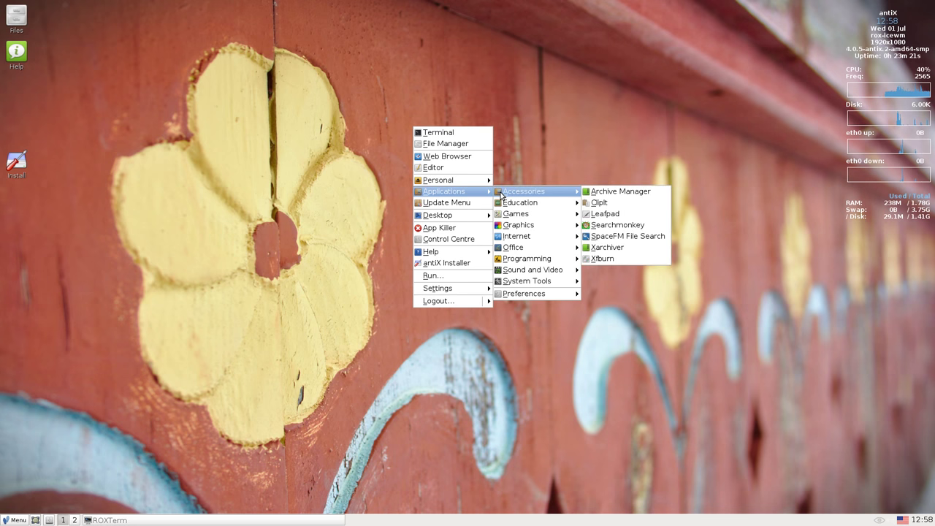
click(604, 196)
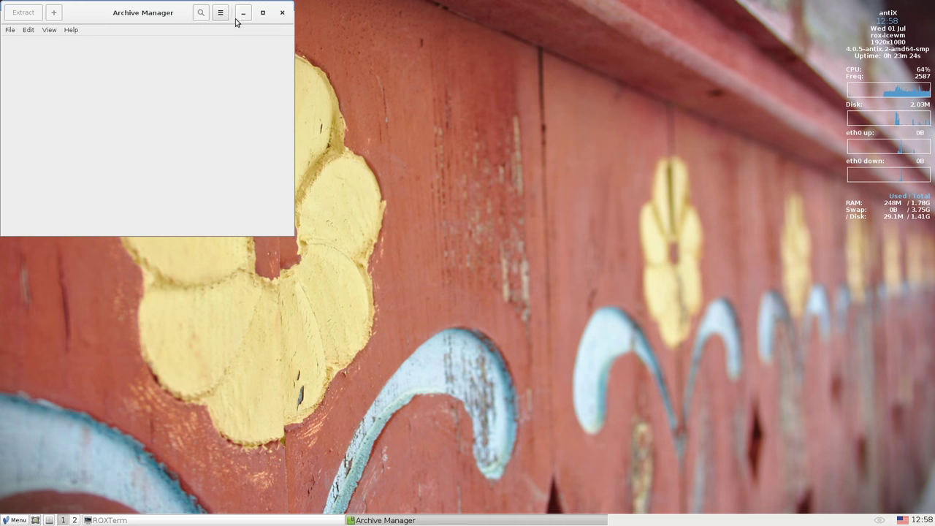
drag(131, 14, 351, 91)
click(434, 87)
click(315, 137)
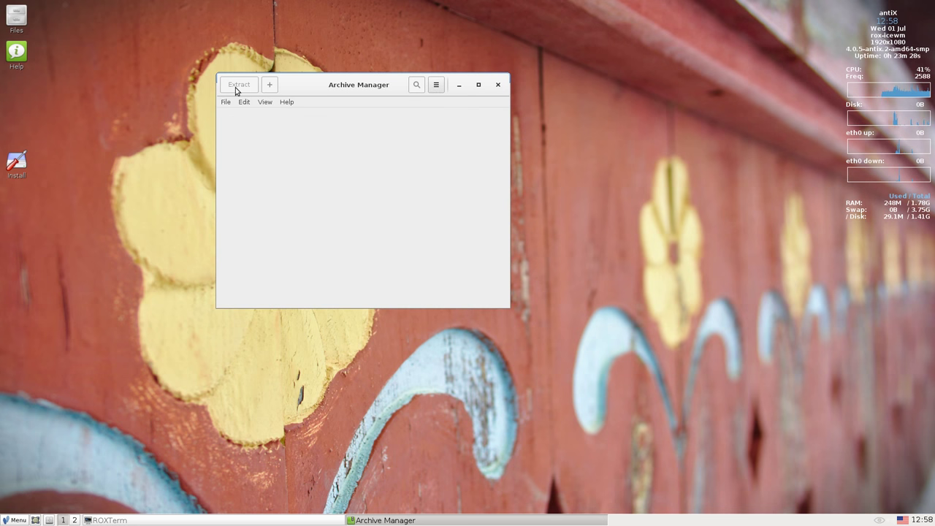
click(497, 84)
- Launch Searchmonkey from the Accessories applications and move its window to the middle of the desktop
right_click(397, 109)
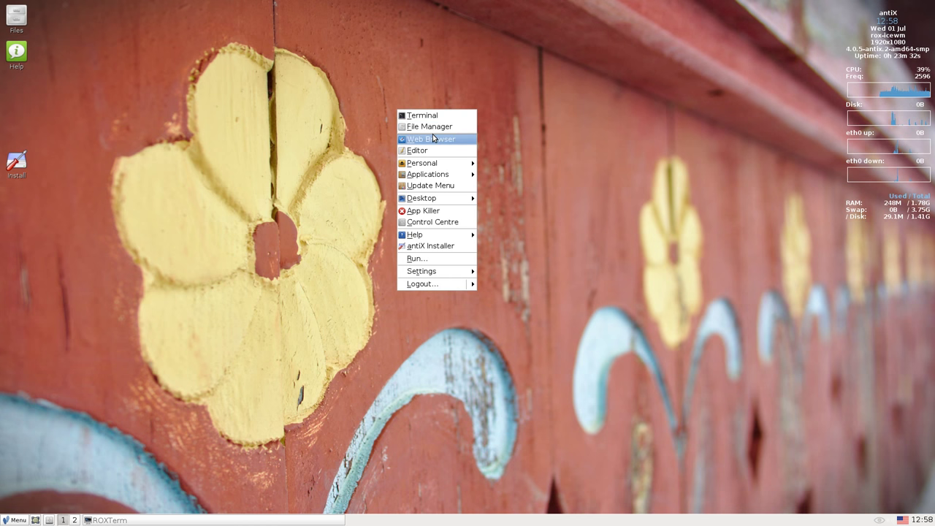
mouse_move(431, 173)
mouse_move(534, 184)
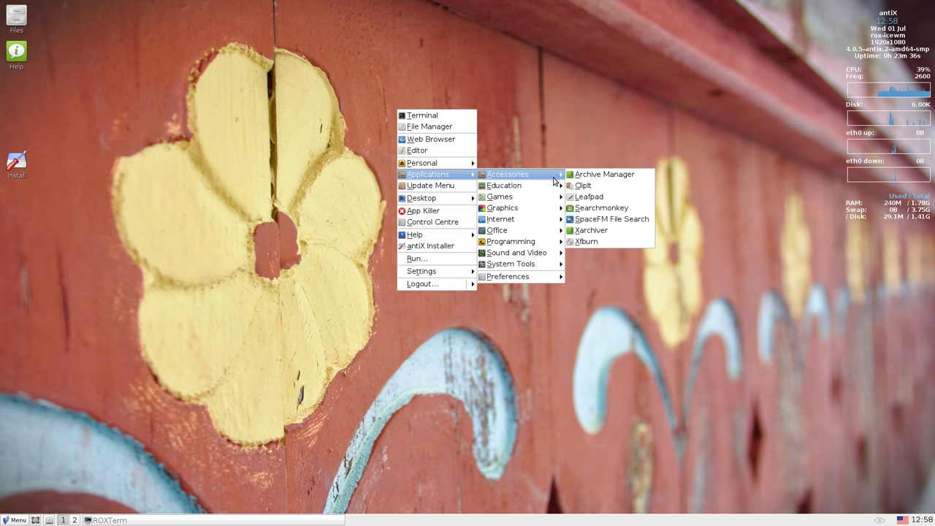
click(625, 209)
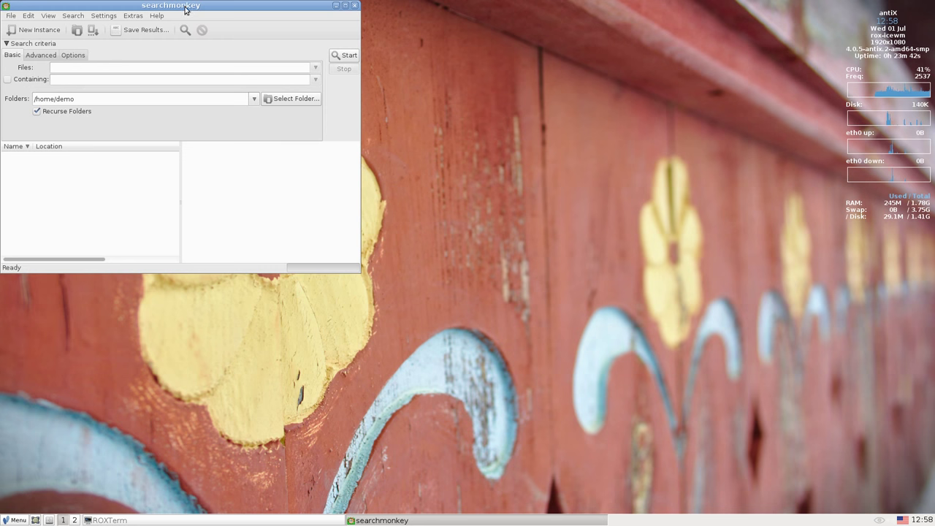
drag(185, 9, 490, 124)
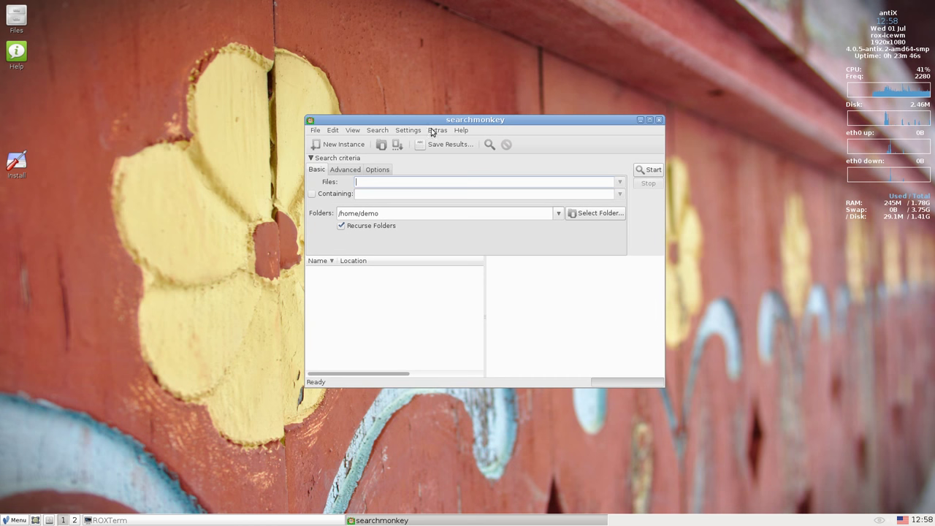
- View the version information for Searchmonkey and close the program
click(461, 130)
click(479, 190)
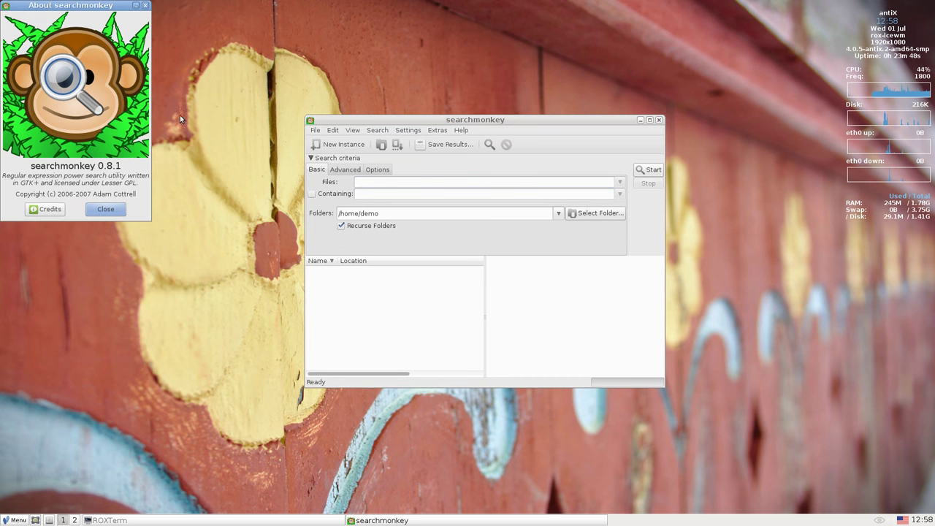
click(103, 210)
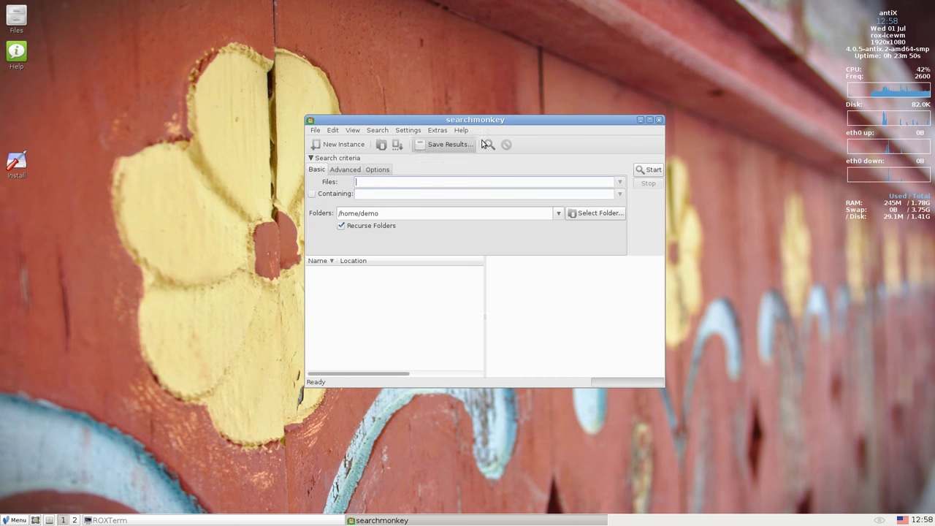
click(658, 120)
- Launch Gweled from the Games applications, move its window toward the middle of the desktop, and close it
right_click(510, 134)
mouse_move(552, 198)
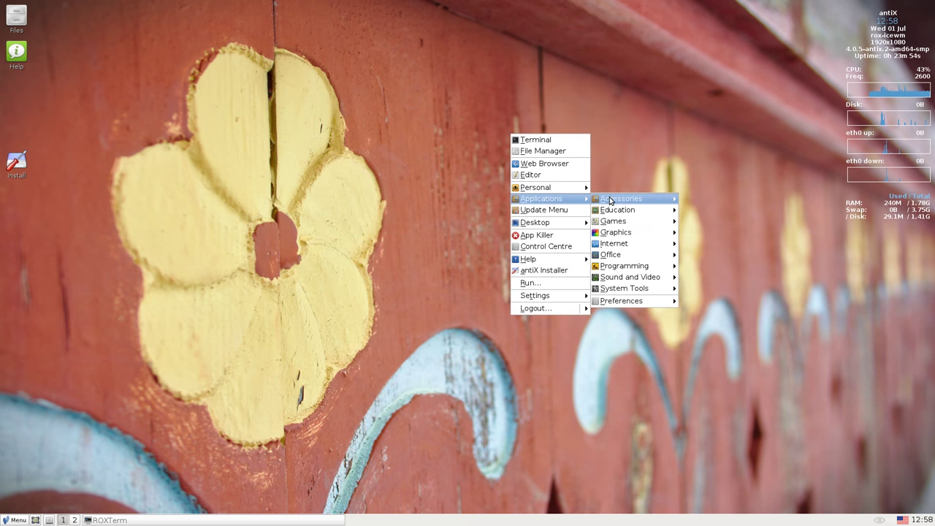
mouse_move(612, 211)
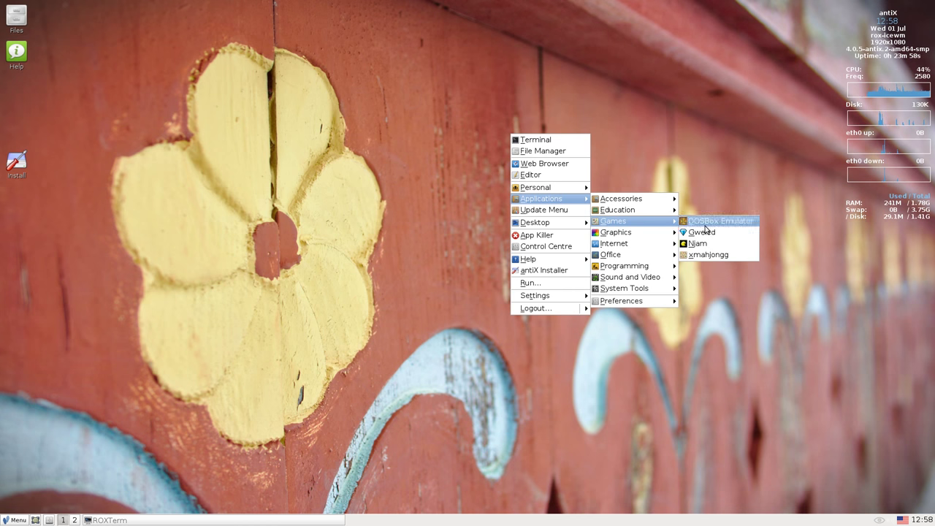
click(738, 236)
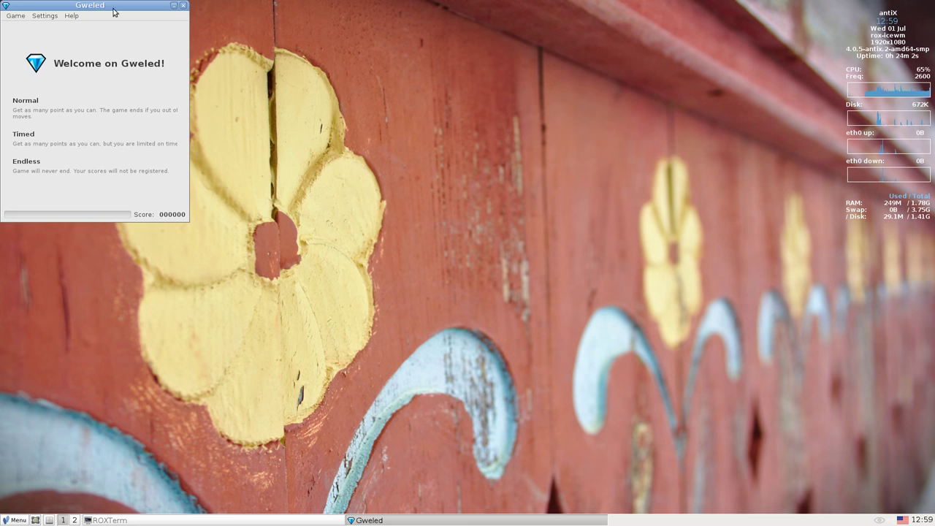
click(298, 119)
click(298, 119)
click(298, 119)
click(299, 119)
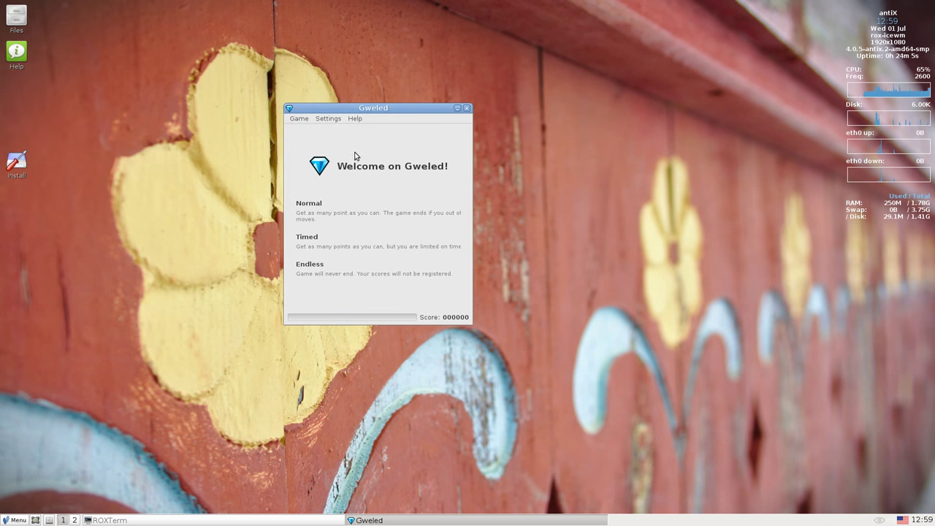
click(466, 109)
- Launch Njam from the Games applications
right_click(449, 194)
mouse_move(496, 253)
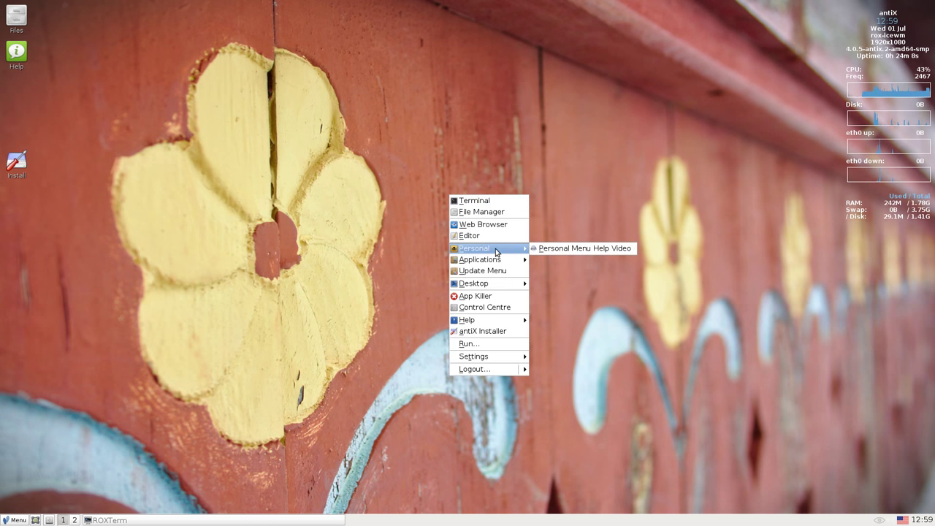
mouse_move(557, 271)
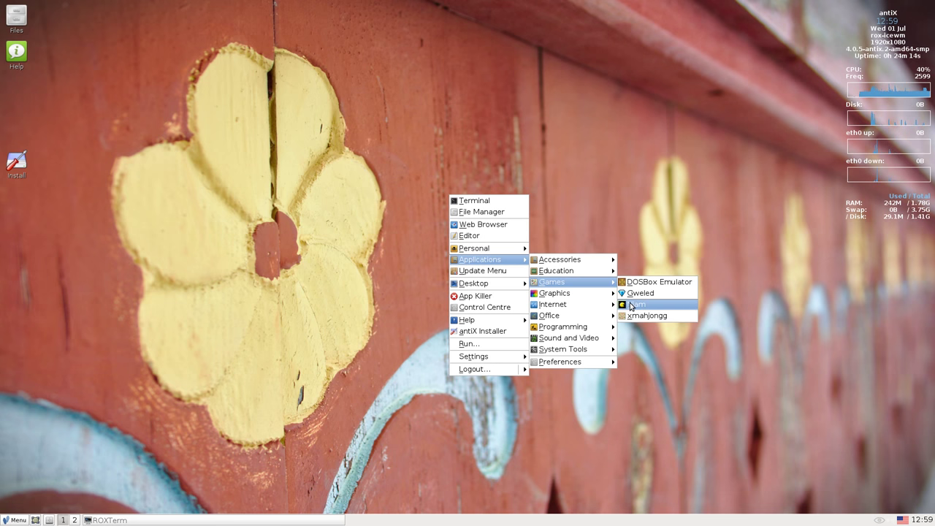
click(634, 304)
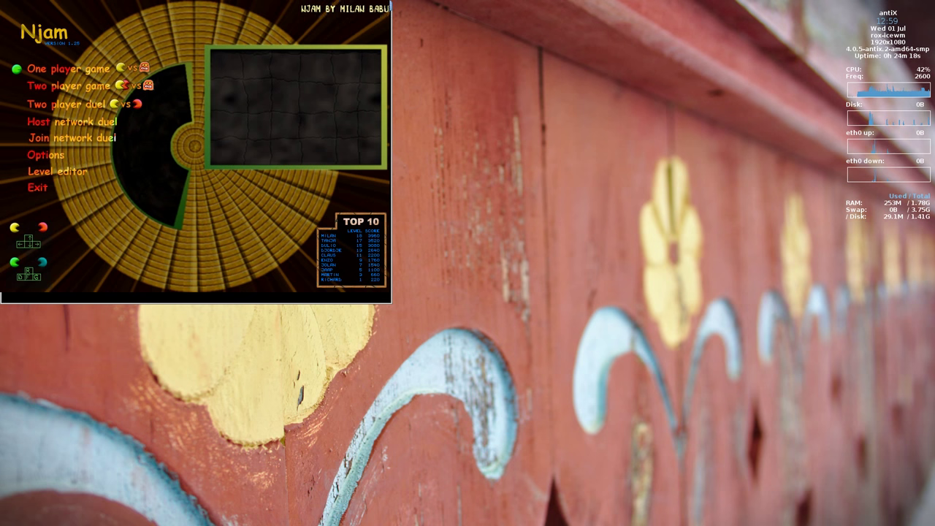
- Start a one player game in Njam with the WOLF.COOP levelset
key(Down)
key(Down)
key(Down)
key(Down)
key(Up)
key(Up)
key(Up)
key(Up)
key(Return)
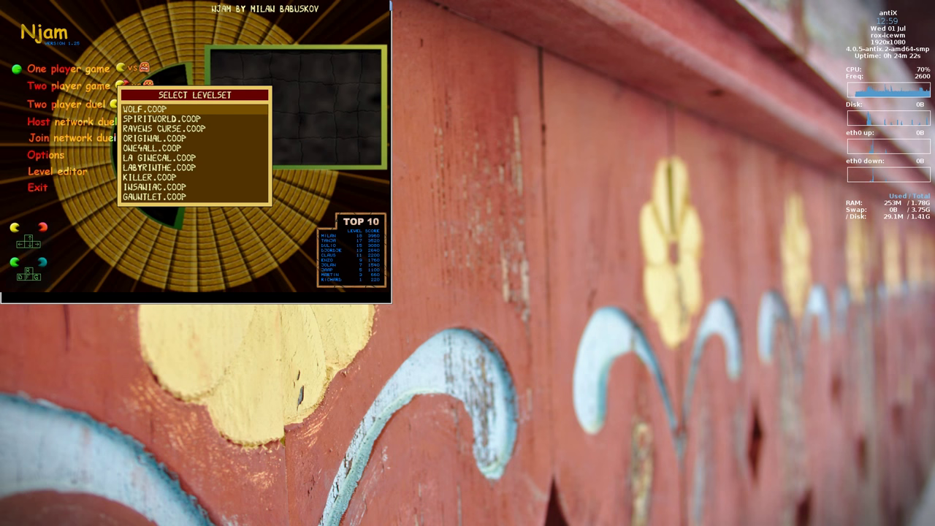
key(Return)
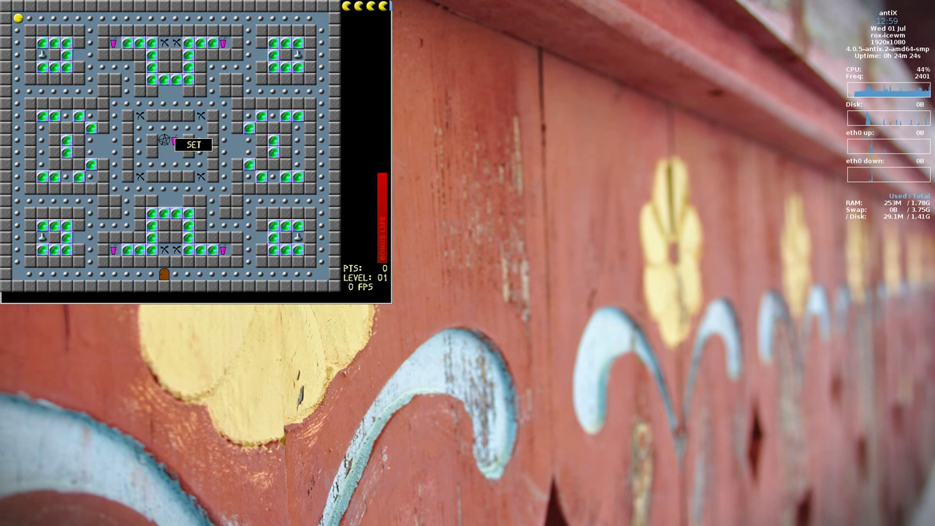
- Play level 1 of Njam, steering the yellow character around the maze's outer corridors to collect dots until a life is lost
key(Right)
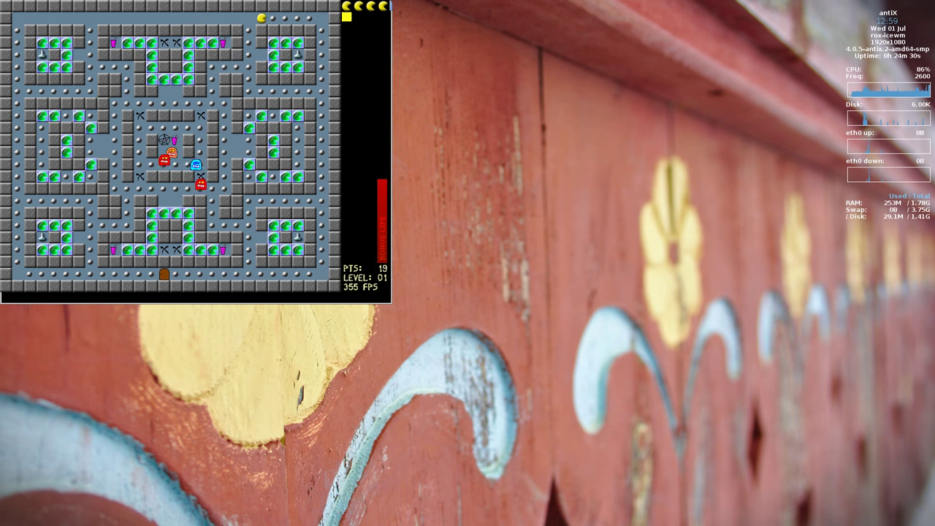
key(Left)
key(Right)
key(Left)
key(Right)
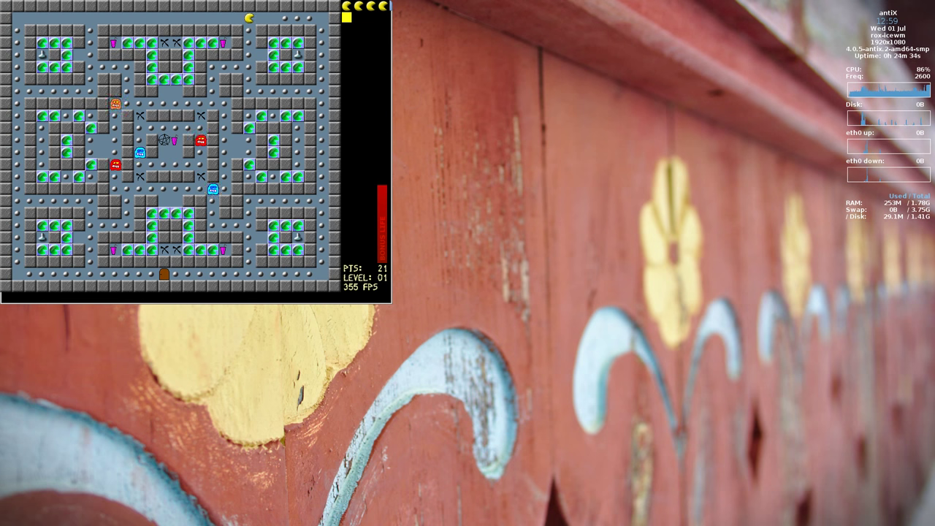
key(Down)
key(Left)
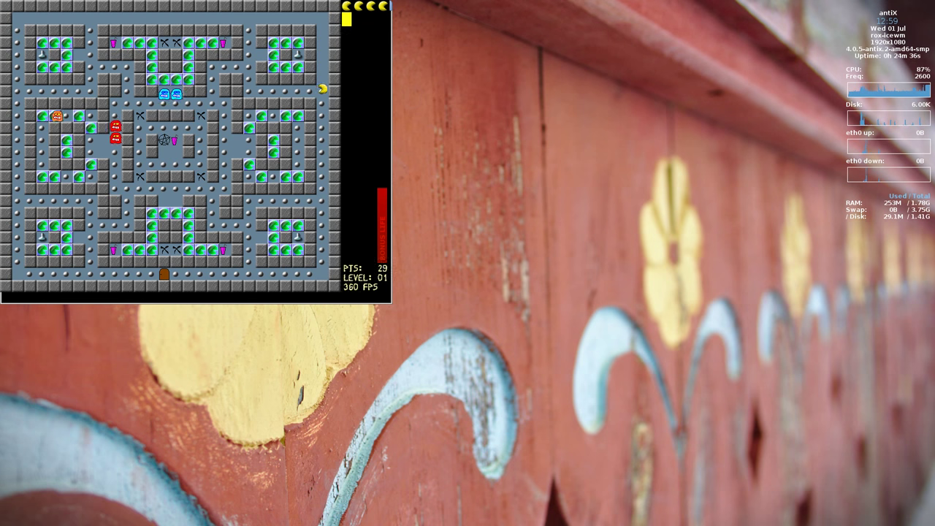
key(Up)
key(Right)
key(Down)
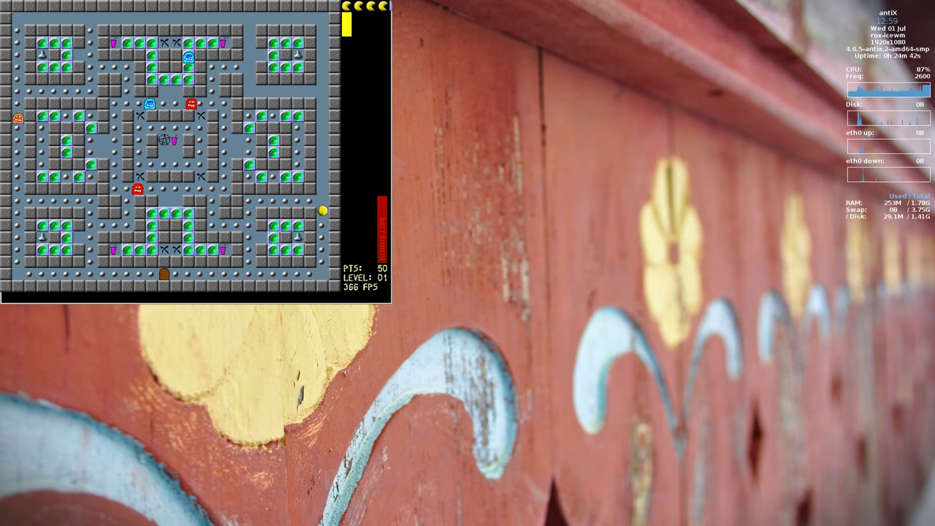
key(Left)
key(Up)
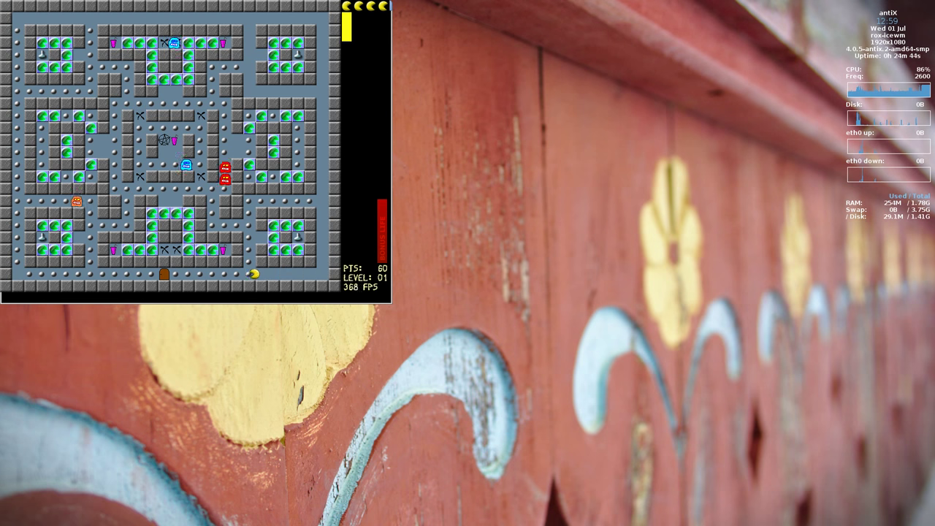
key(Right)
key(Up)
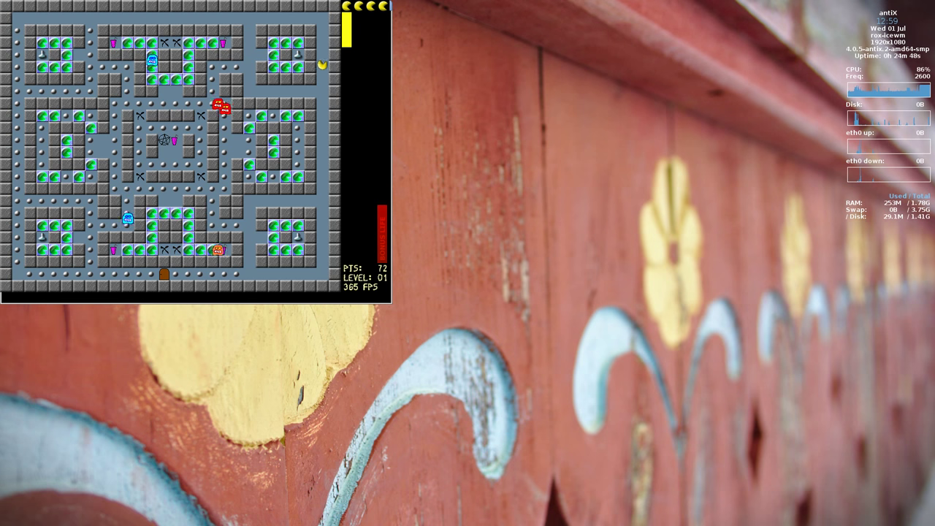
key(Left)
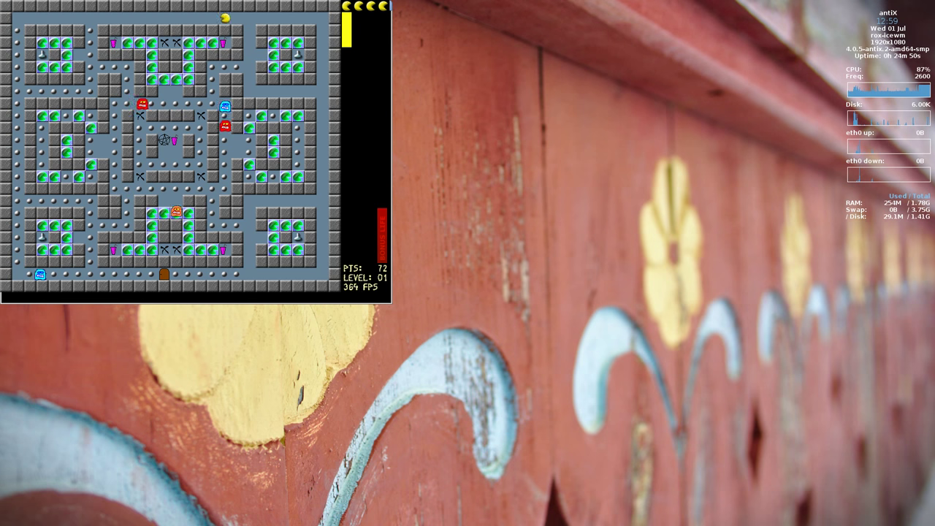
key(Right)
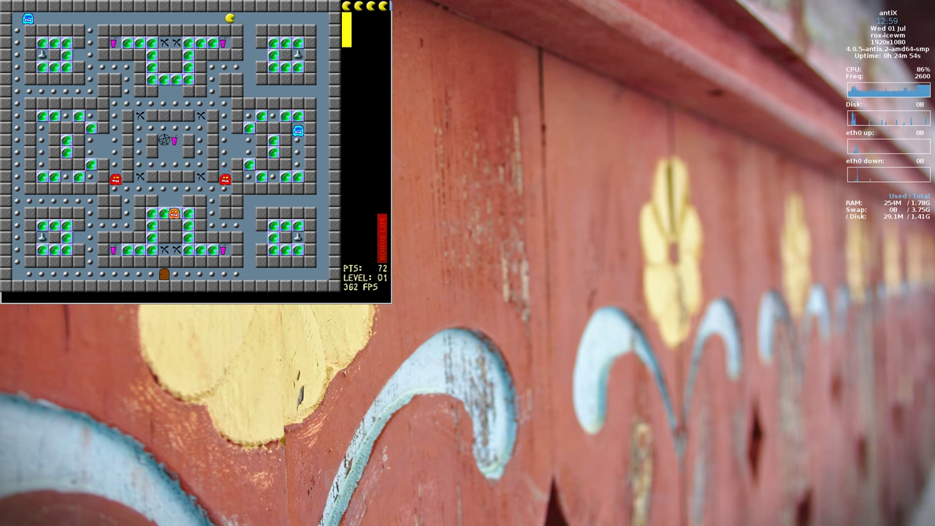
key(Down)
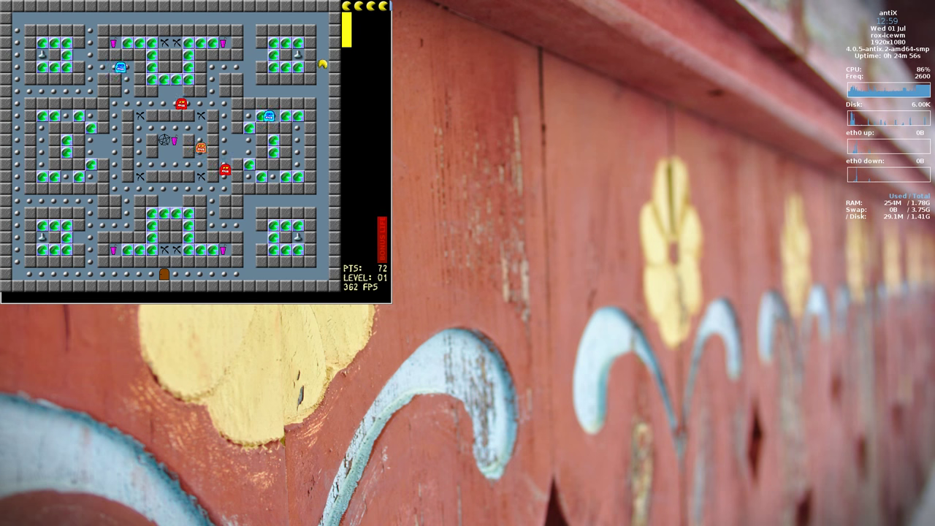
key(Left)
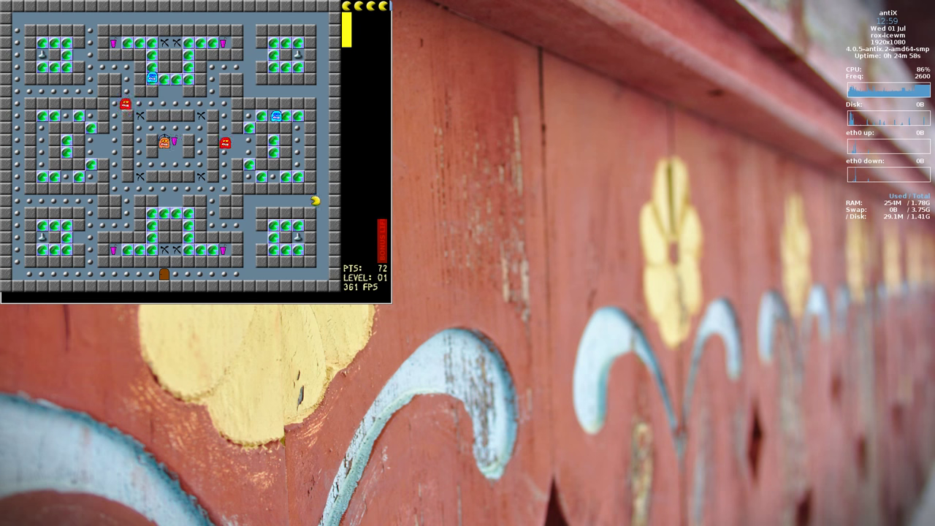
key(Down)
key(Left)
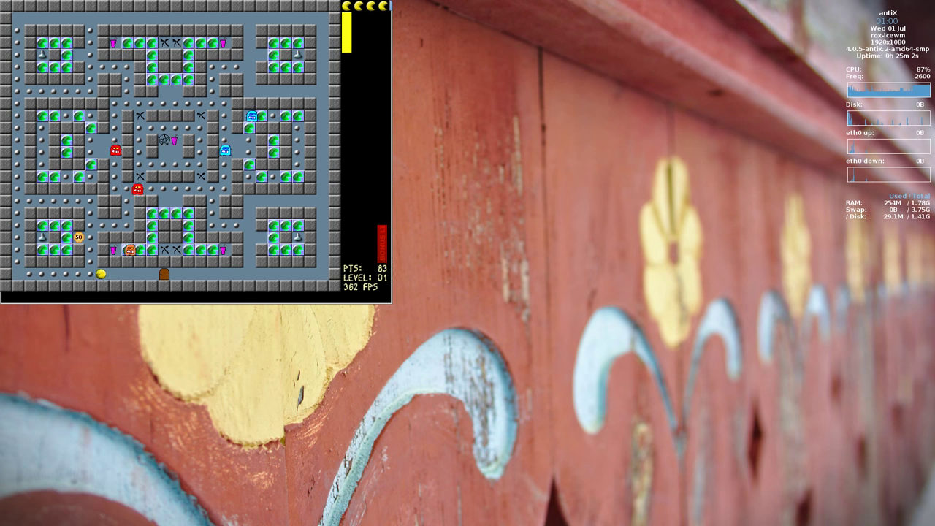
key(Up)
key(Right)
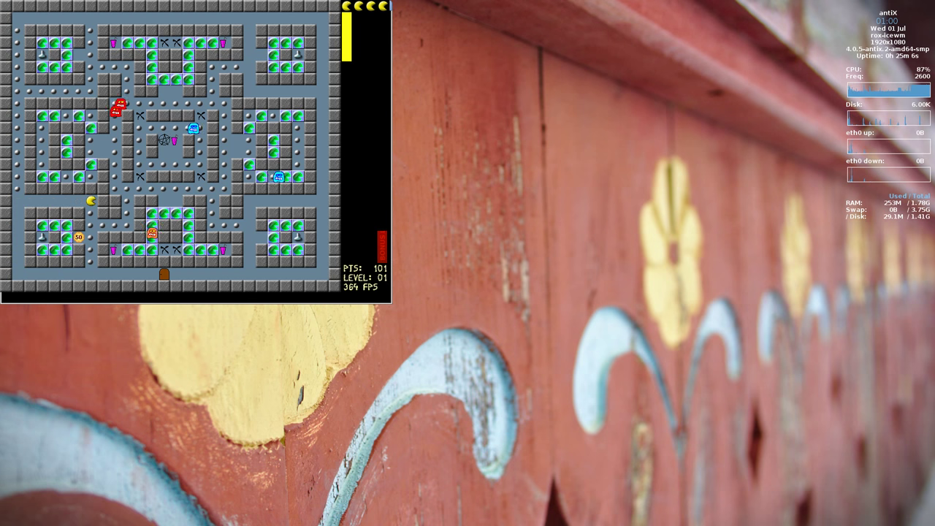
key(Down)
key(Left)
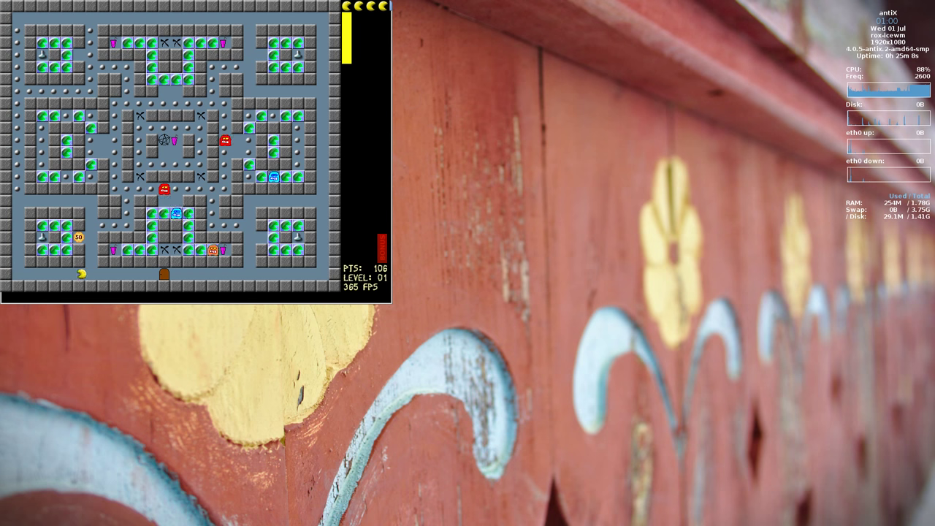
key(Up)
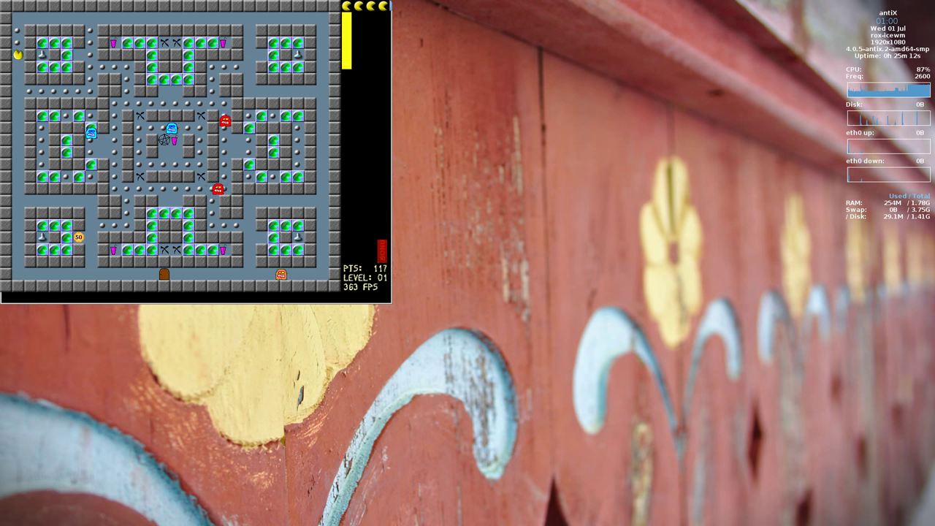
key(Right)
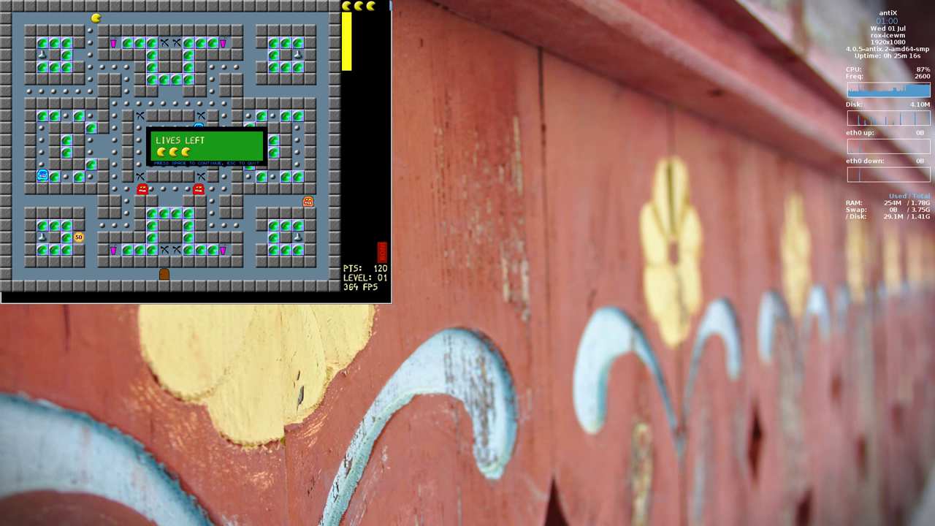
- Quit the running game, leave its statistics, and exit Njam back to the desktop
key(Escape)
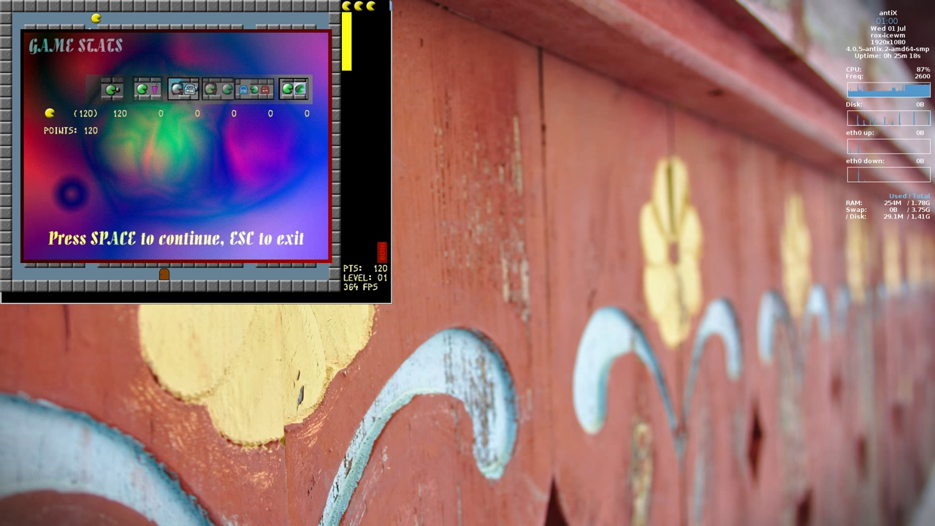
key(Escape)
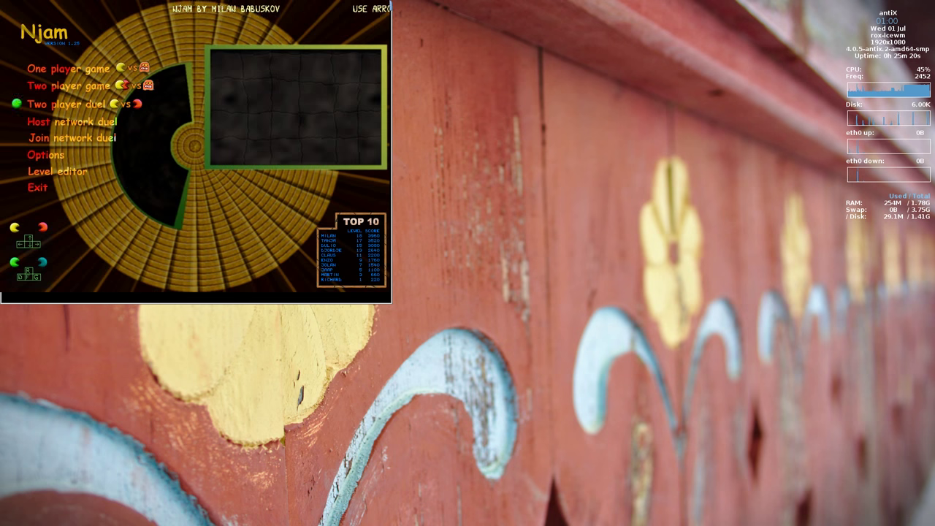
key(Down)
key(Down)
key(Return)
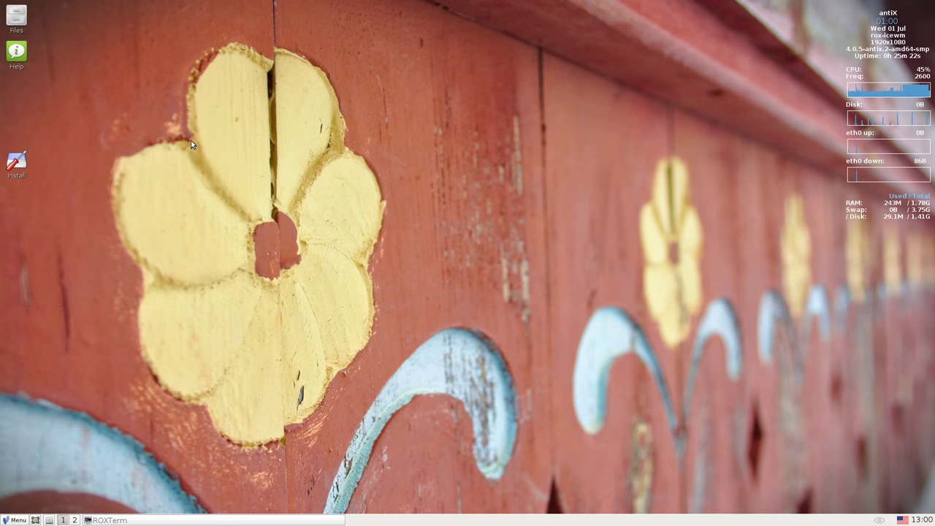
- Launch Gtkam Digital Camera Browser from the Graphics applications and close its window
right_click(311, 140)
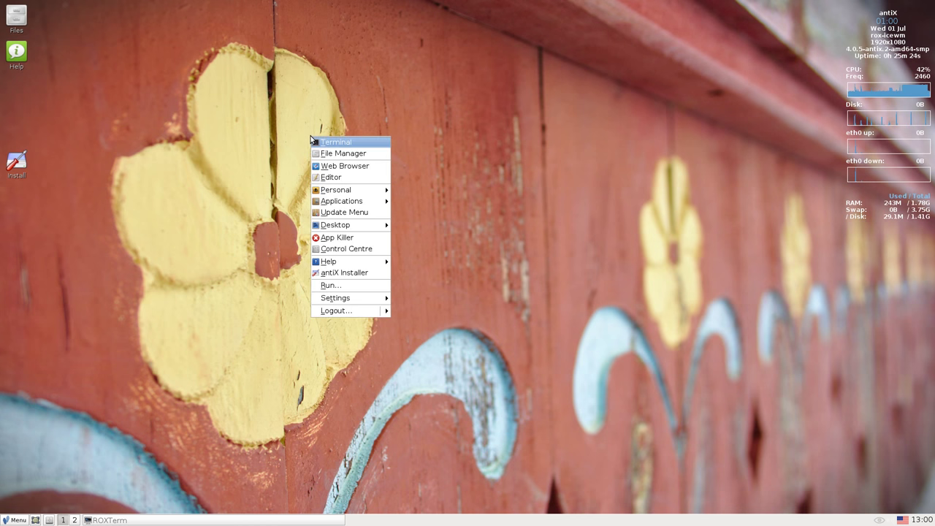
mouse_move(343, 205)
mouse_move(441, 203)
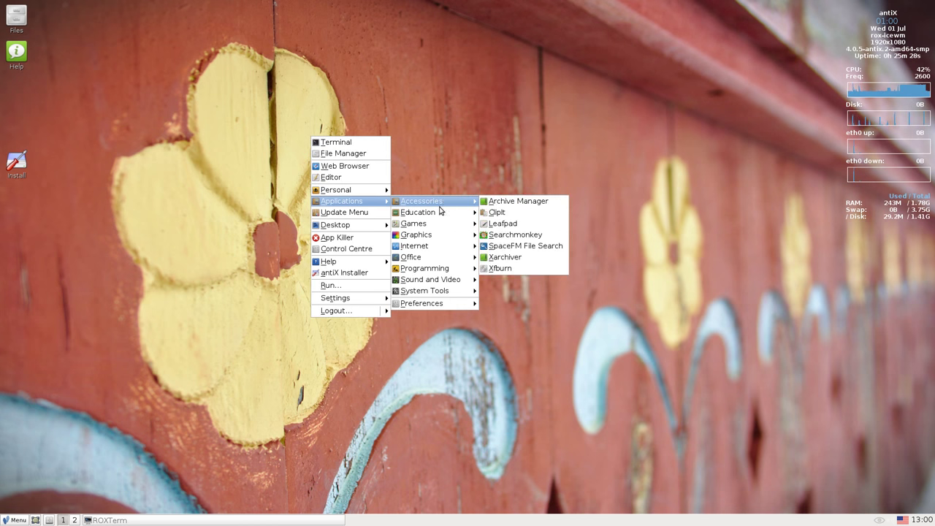
mouse_move(422, 225)
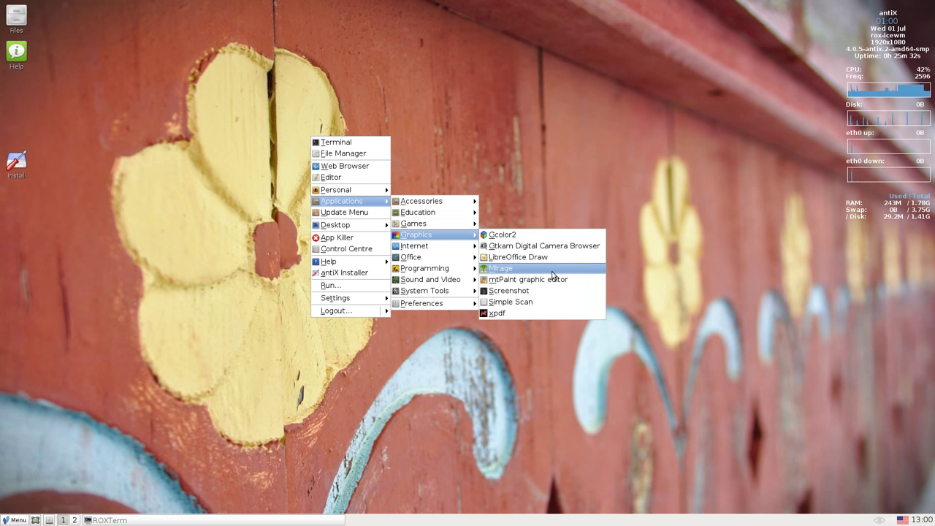
click(520, 233)
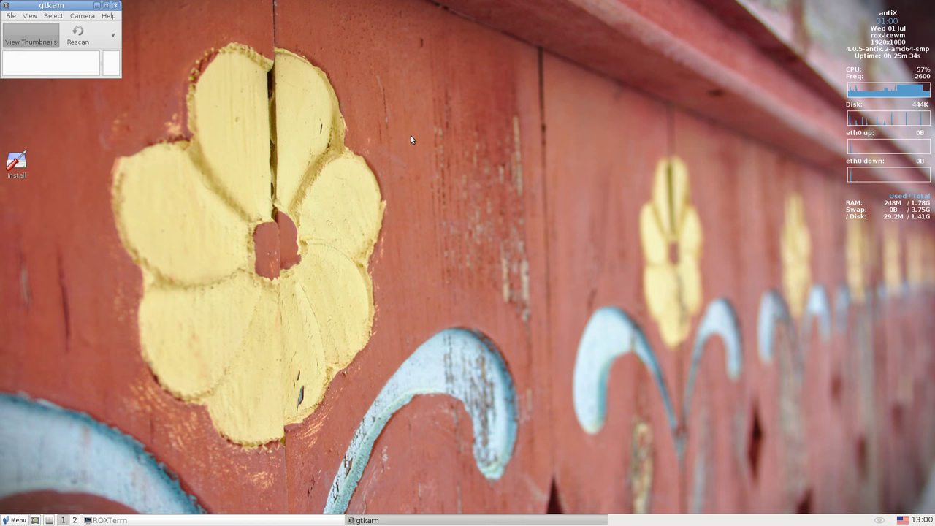
click(115, 5)
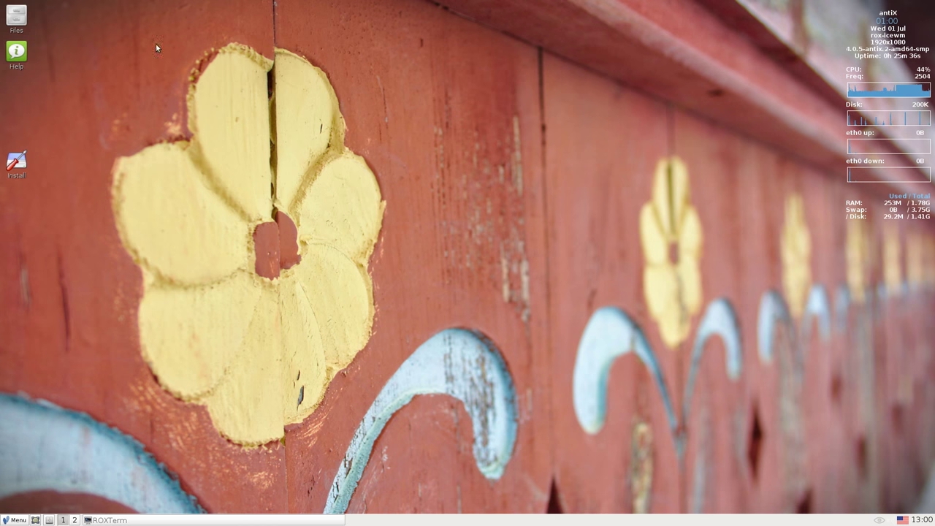
- Launch the Mirage image viewer from the Graphics applications
right_click(340, 172)
mouse_move(395, 235)
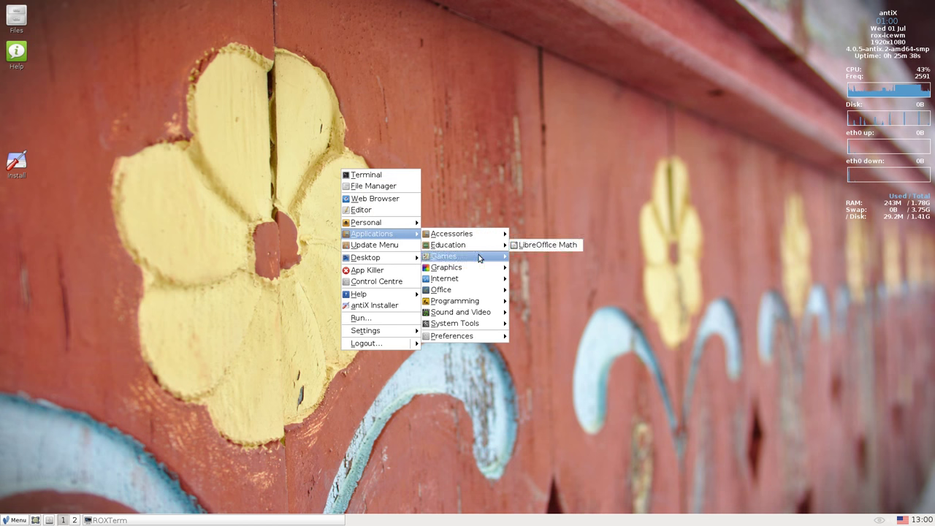
mouse_move(473, 272)
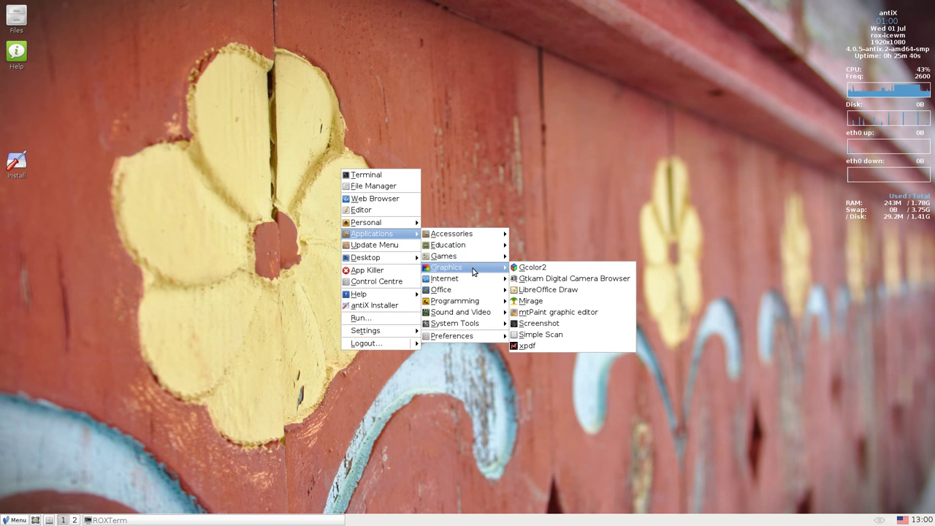
click(561, 301)
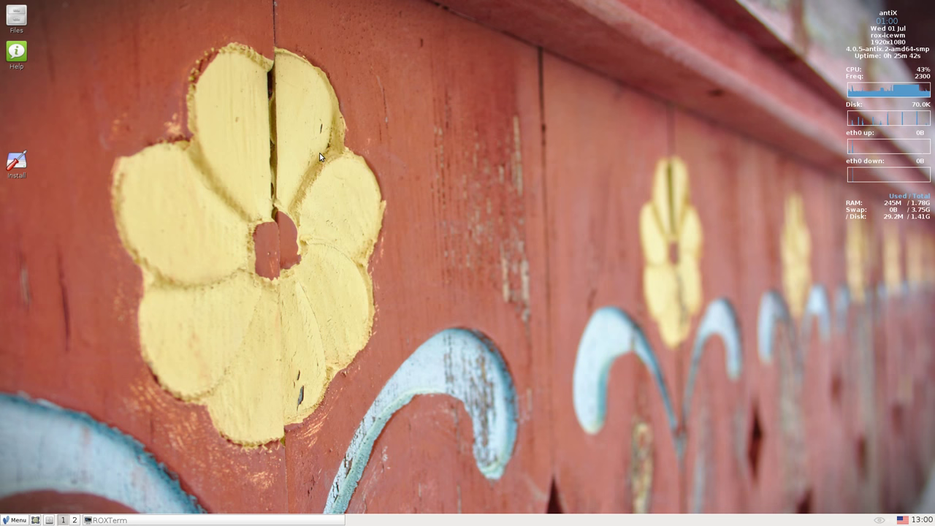
- Move the Mirage window toward the desktop's middle, view its About information, and close the viewer
drag(145, 6, 396, 90)
click(336, 101)
click(347, 121)
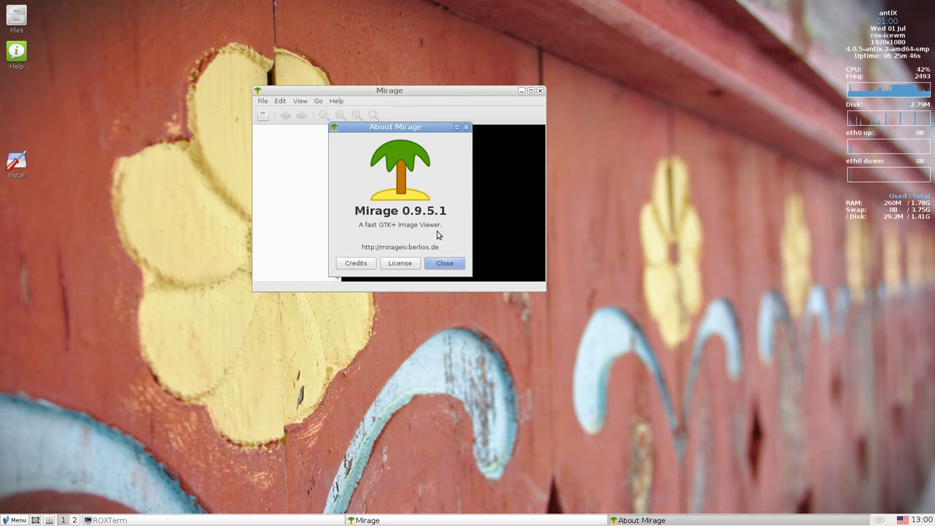
click(443, 265)
click(542, 89)
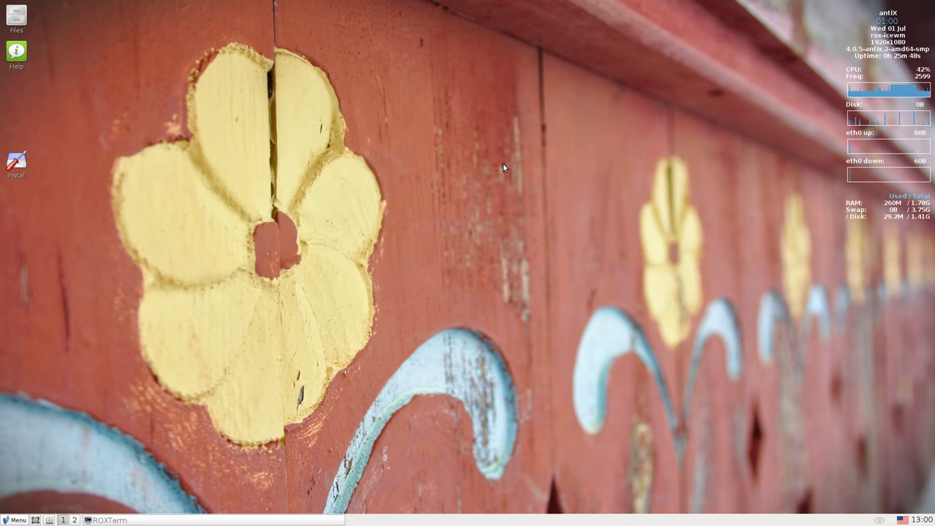
- Launch mtPaint graphic editor from the Graphics applications, set the brush size to 11, and separate its two windows
right_click(504, 165)
mouse_move(544, 229)
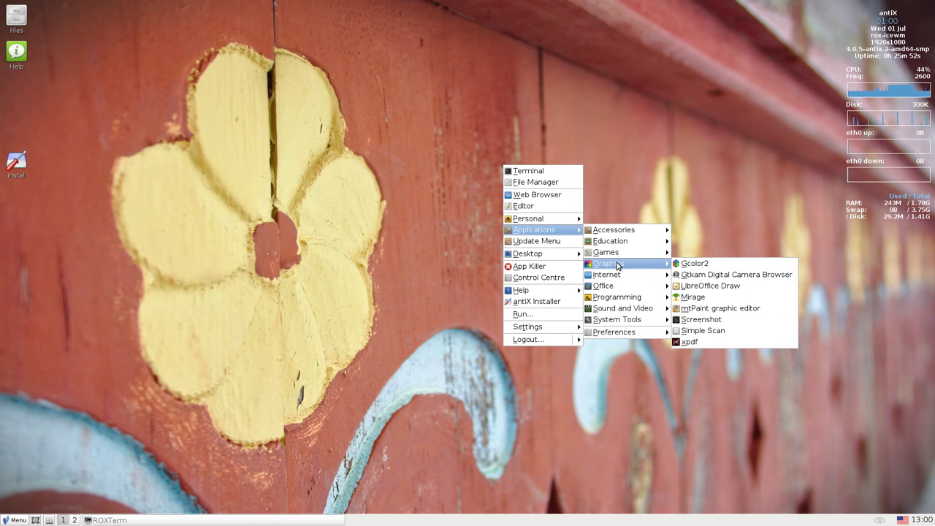
click(742, 310)
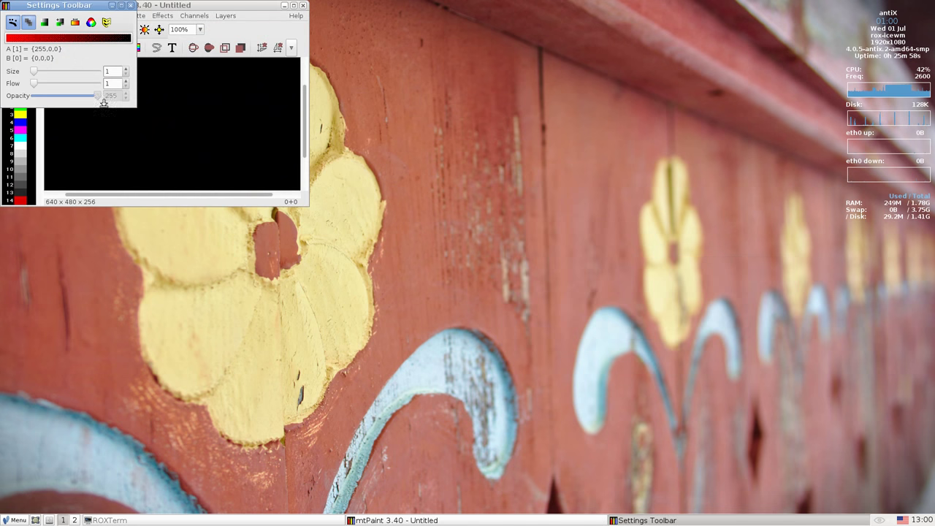
click(46, 73)
drag(50, 5, 470, 80)
drag(71, 5, 284, 220)
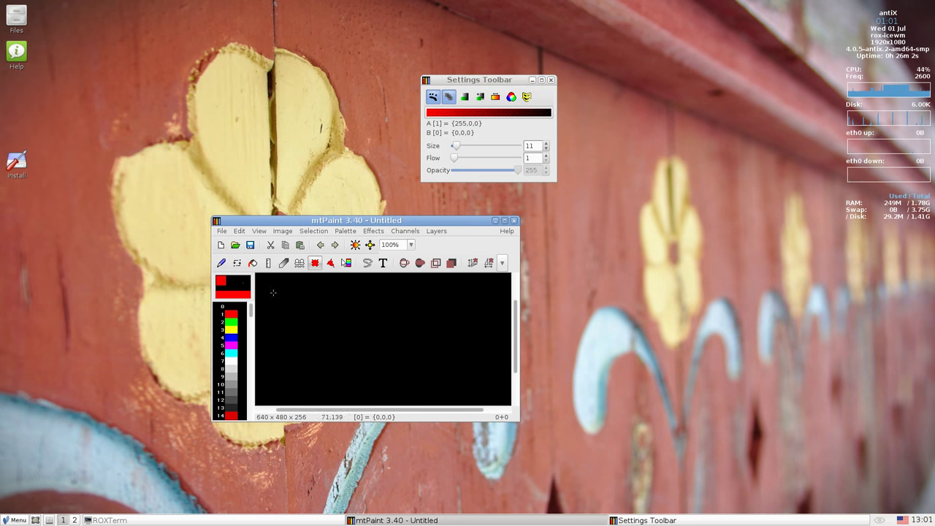
- Try placing the default "Enter Text Here" text on the mtPaint canvas
click(383, 263)
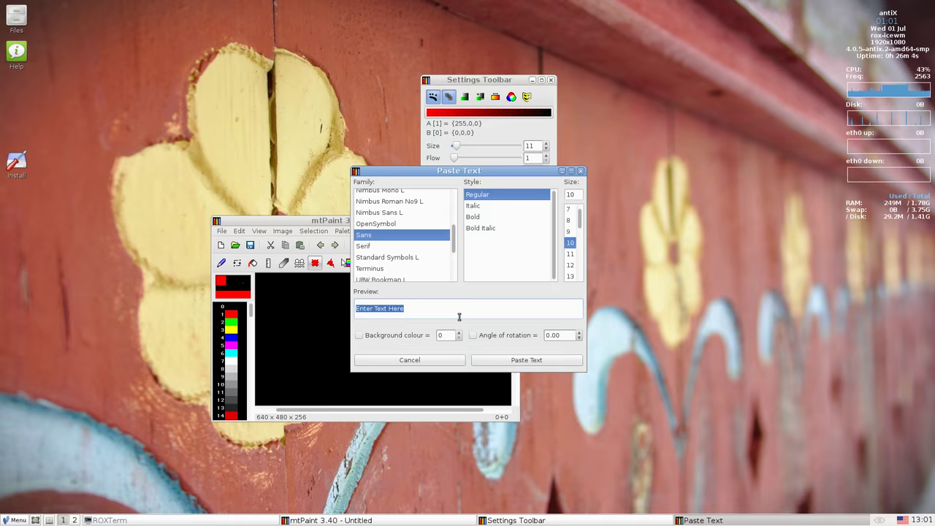
click(515, 360)
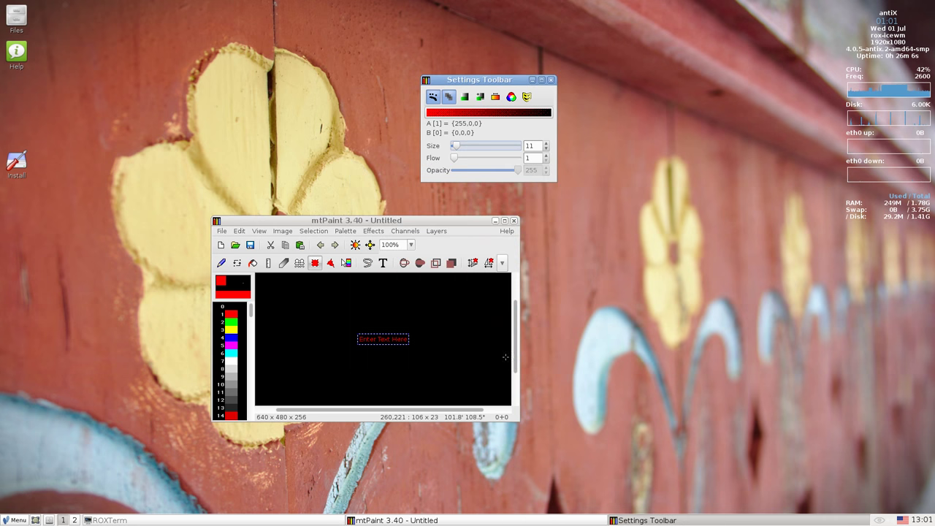
click(391, 343)
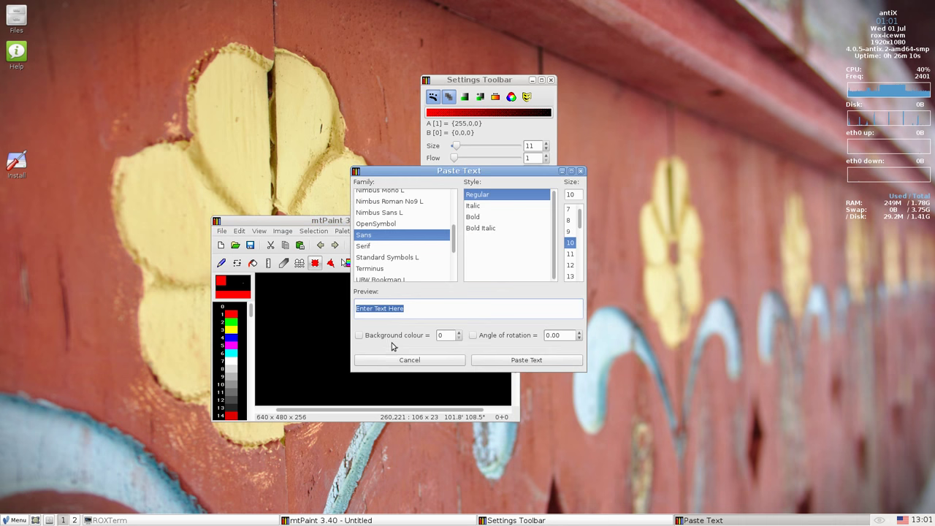
- Replace the placeholder wording in the Paste Text dialog with "Antix Linux"
double_click(416, 307)
click(416, 307)
double_click(396, 309)
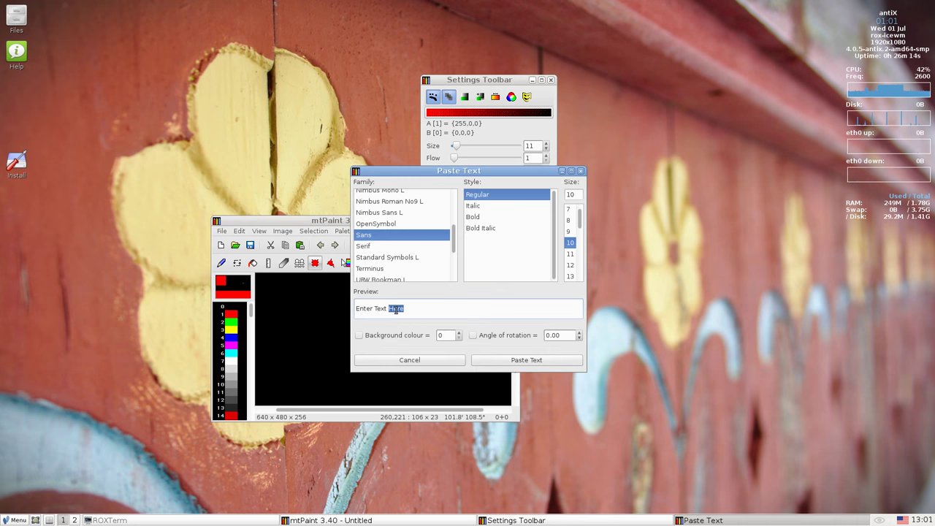
key(BackSpace)
key(BackSpace)
key(BackSpace)
key(BackSpace)
key(BackSpace)
key(BackSpace)
key(BackSpace)
key(BackSpace)
key(BackSpace)
key(BackSpace)
key(BackSpace)
key(BackSpace)
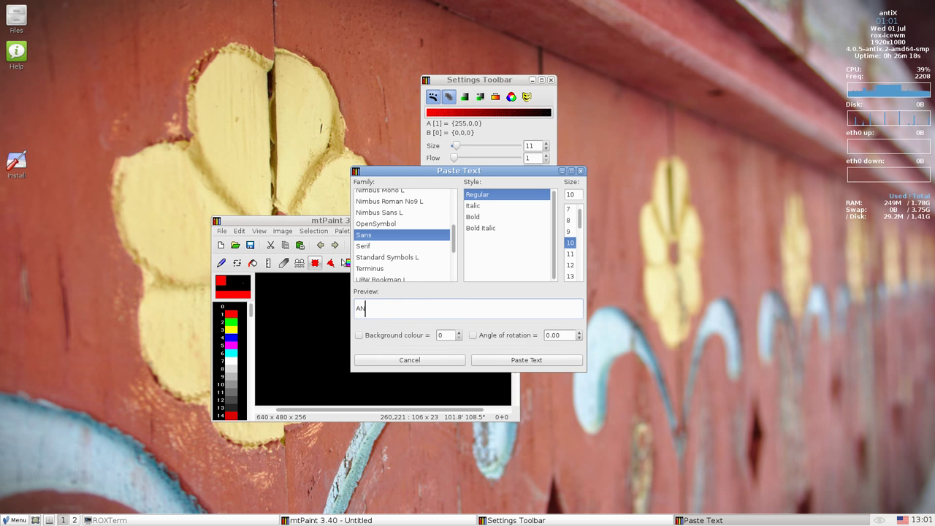
text(tix Linux)
- Set the text size to 16 and paste the wording onto the canvas
scroll(577, 267, down, 2)
click(570, 267)
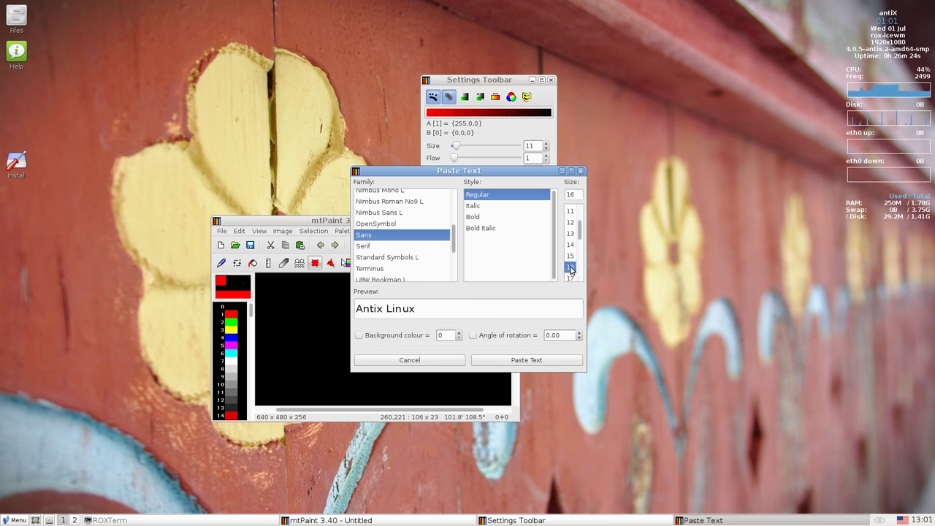
click(536, 360)
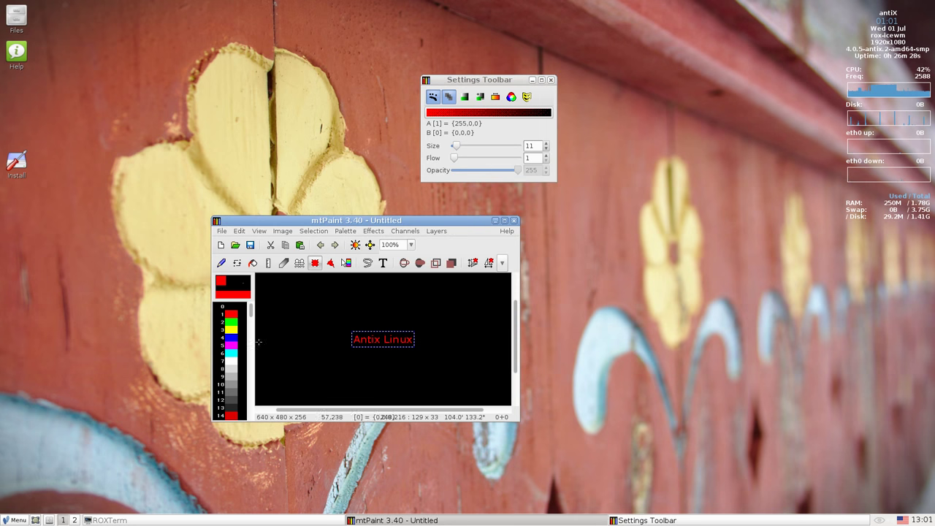
- Paste the "Antix Linux" text onto the canvas again and recolour it yellow
click(236, 263)
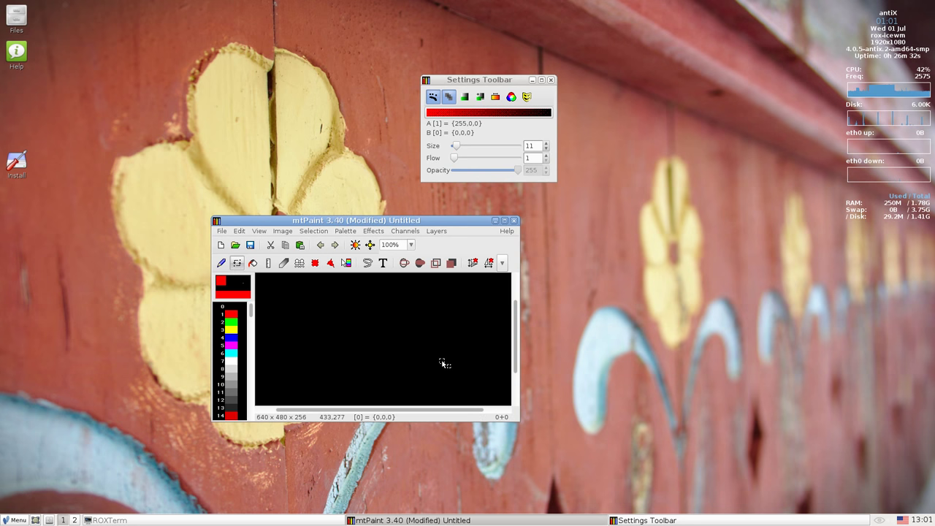
click(383, 263)
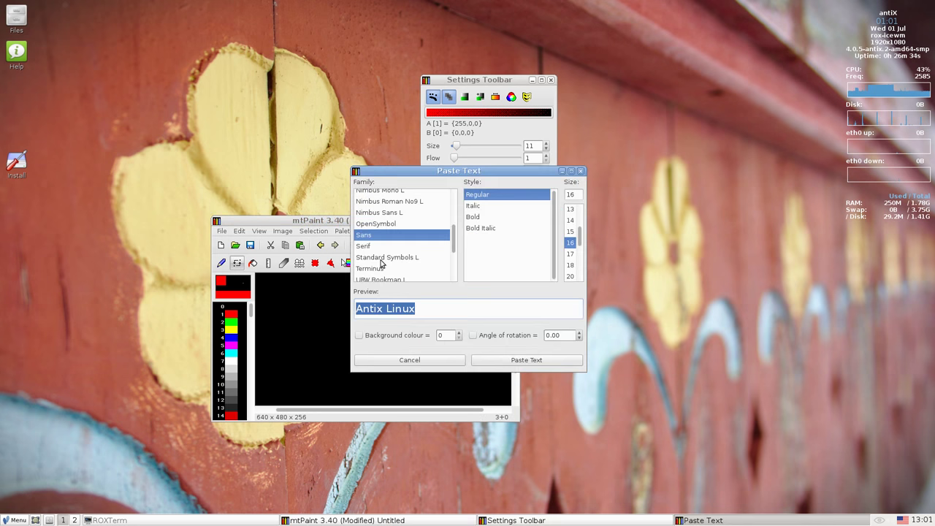
click(533, 361)
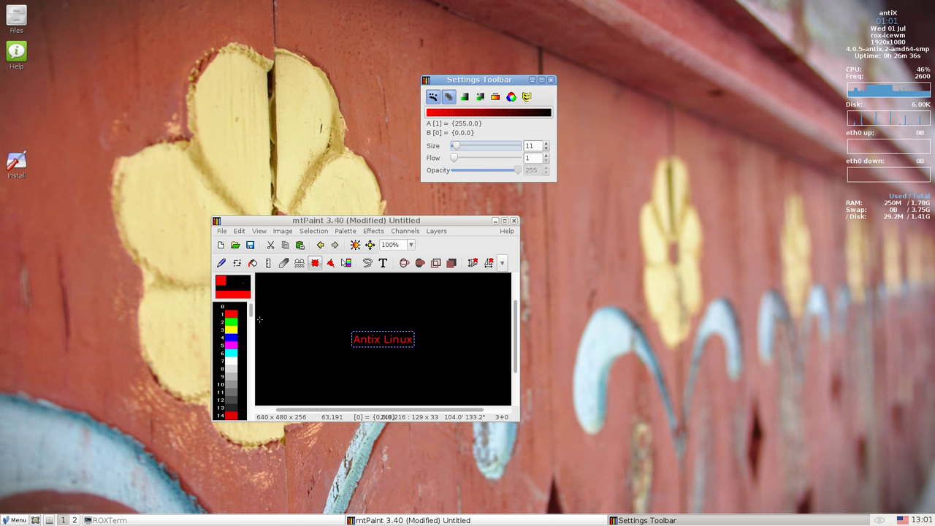
click(232, 330)
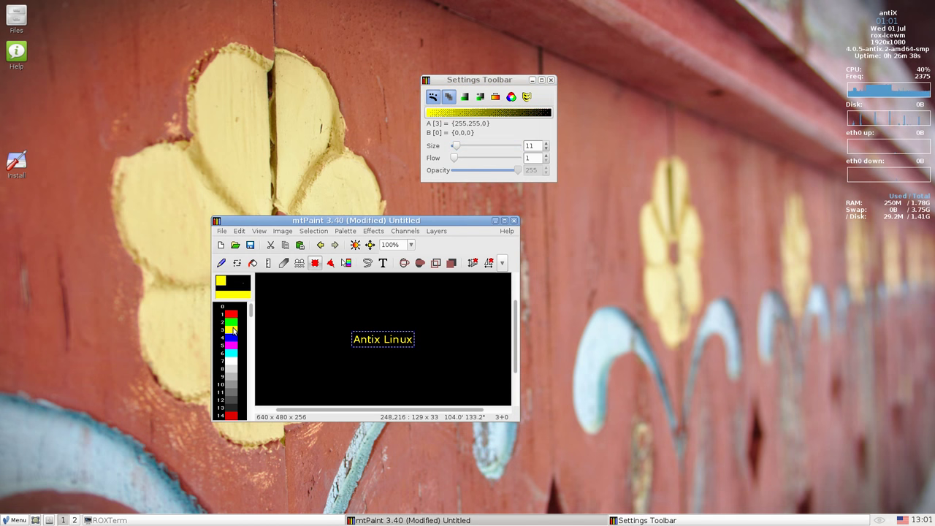
- Toggle painting modes in the Settings Toolbar to preview their effect on the yellow text
click(494, 94)
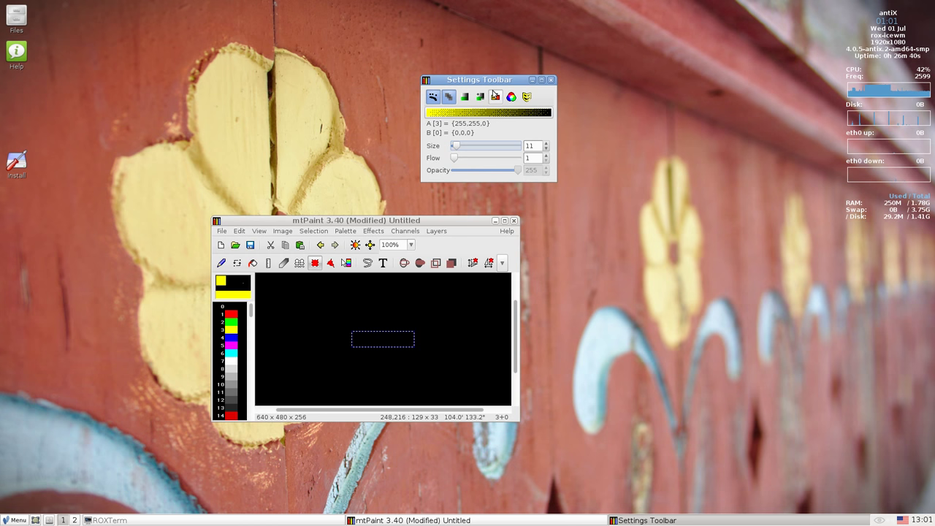
click(495, 94)
click(477, 99)
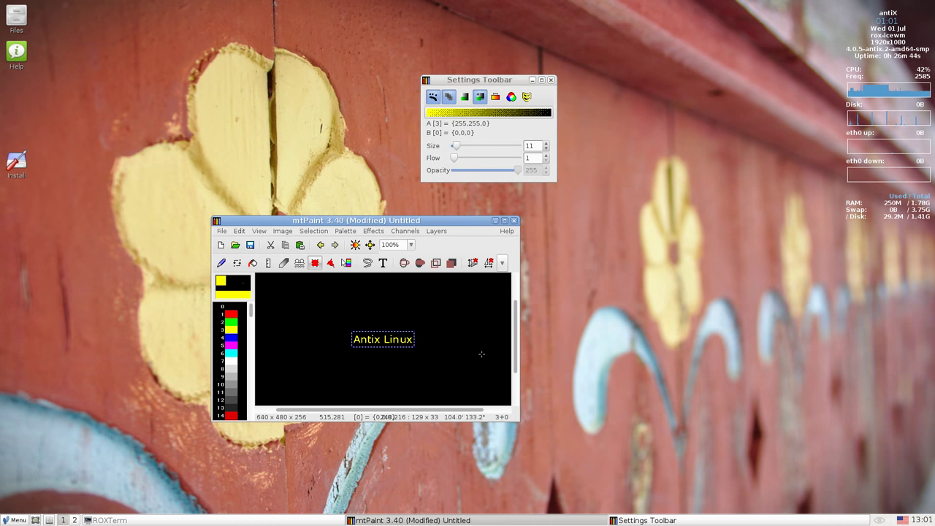
- Close the Settings Toolbar and quit mtPaint, discarding the unsaved changes
click(551, 79)
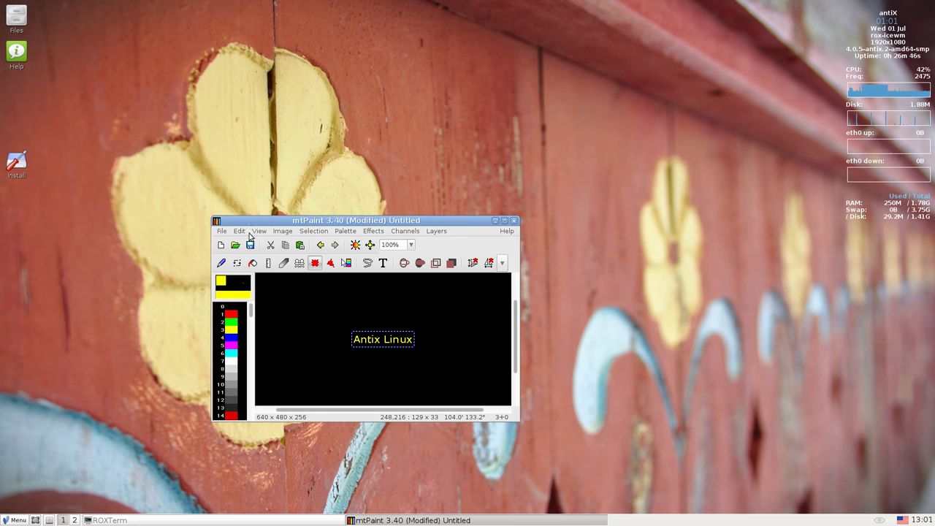
click(514, 221)
click(516, 289)
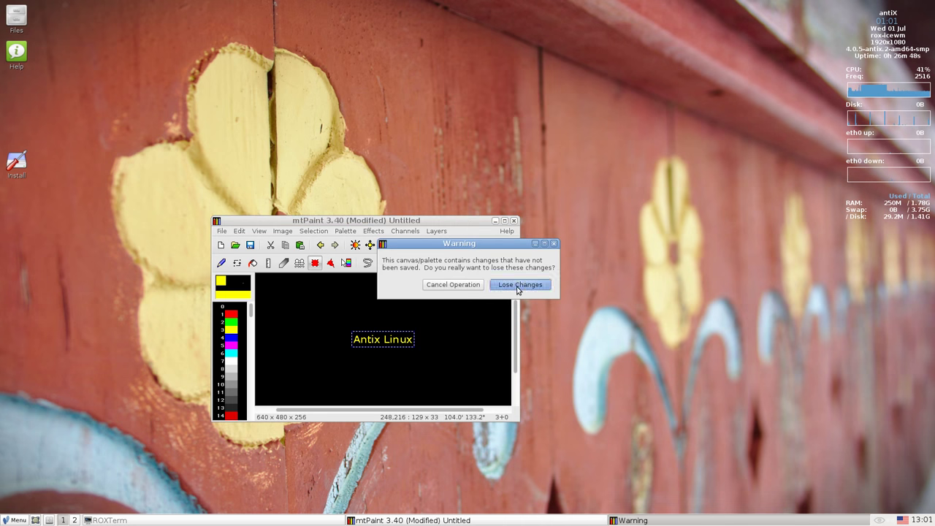
- Launch the Dillo browser from the Internet applications and move its window toward the middle of the desktop
right_click(405, 202)
mouse_move(451, 269)
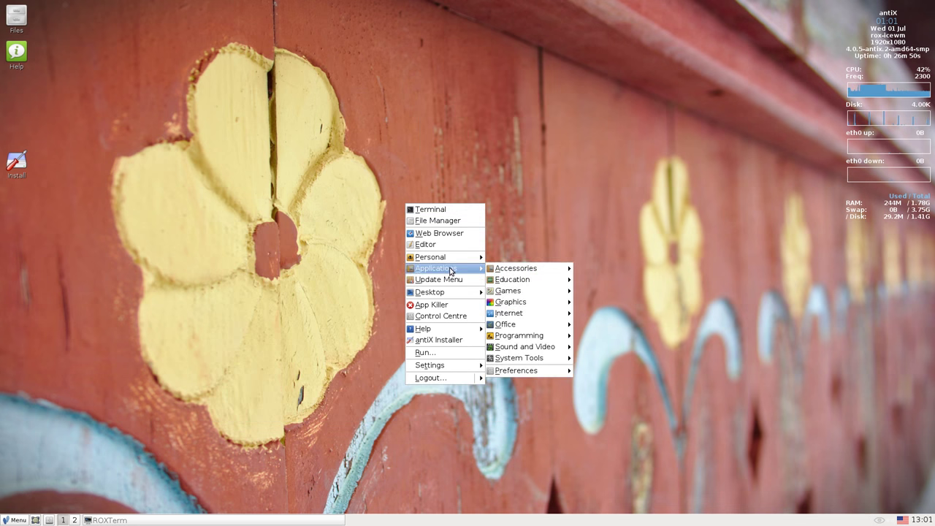
mouse_move(533, 296)
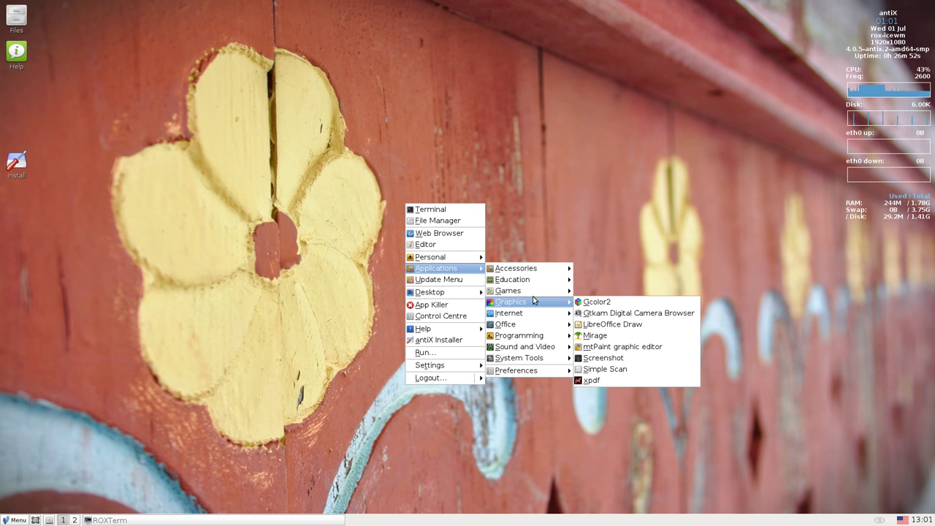
mouse_move(526, 314)
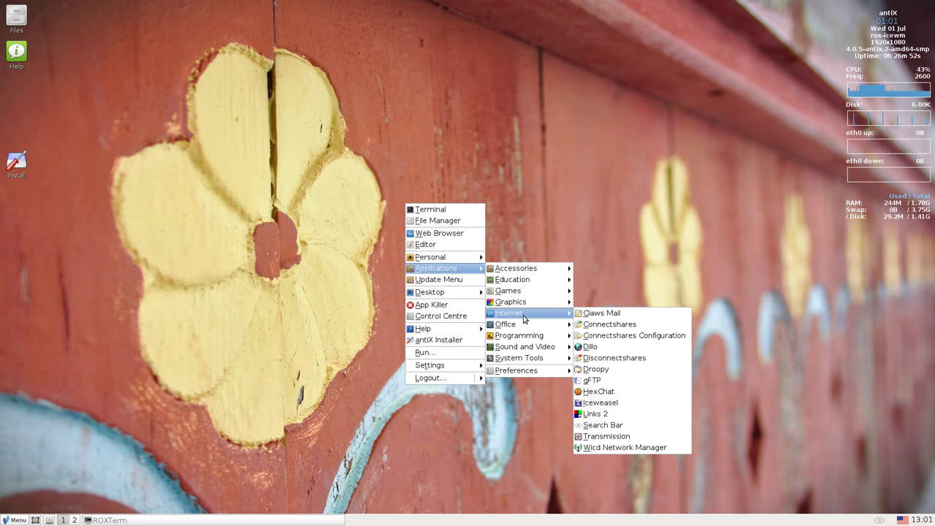
click(618, 348)
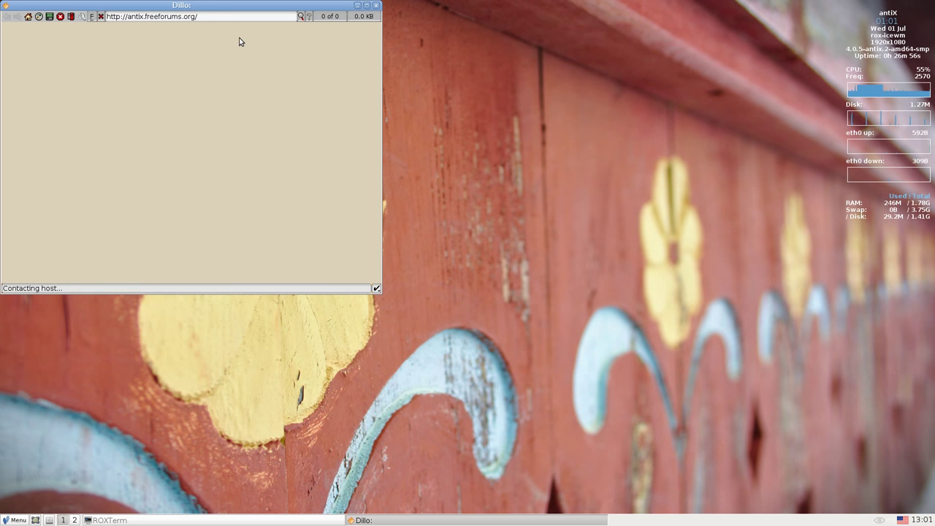
drag(207, 9, 465, 100)
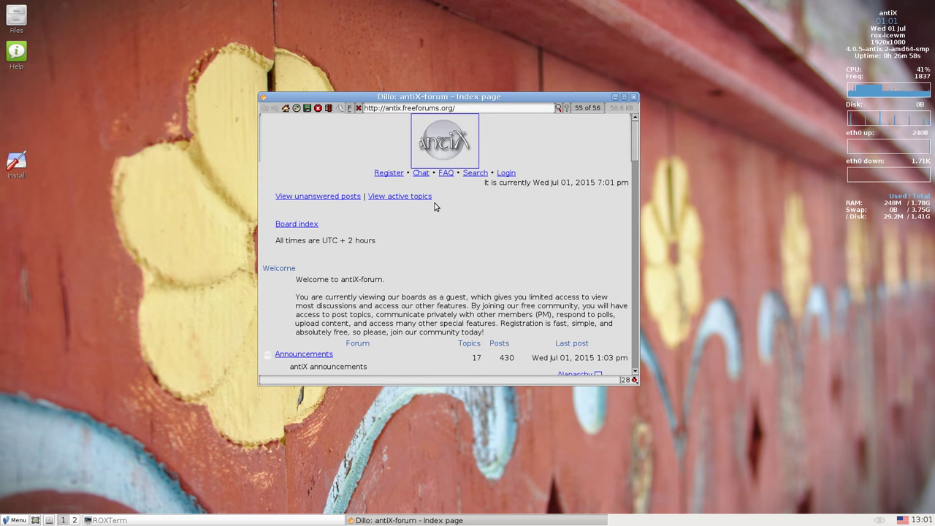
- Examine the antiX forum index page from its welcome section to the footer, and close Dillo
scroll(428, 227, down, 1)
scroll(420, 241, down, 10)
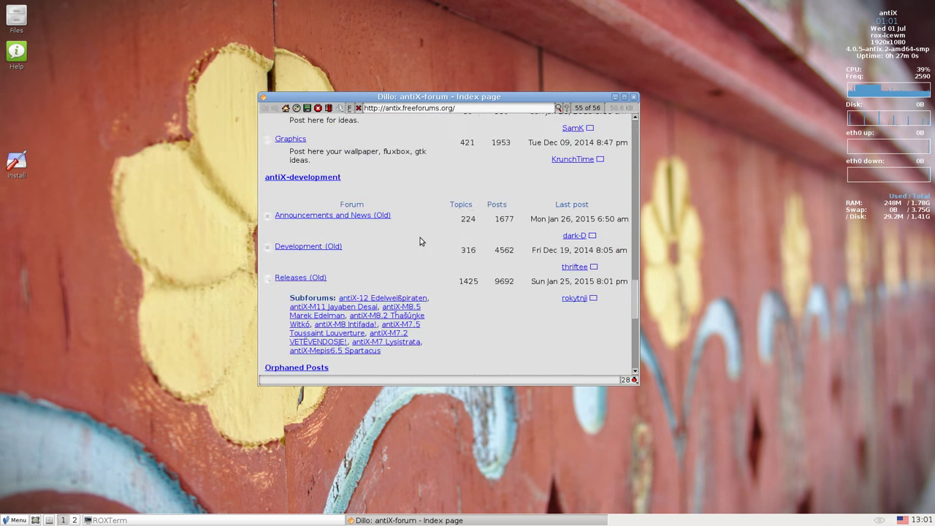
scroll(420, 241, down, 5)
scroll(420, 241, up, 6)
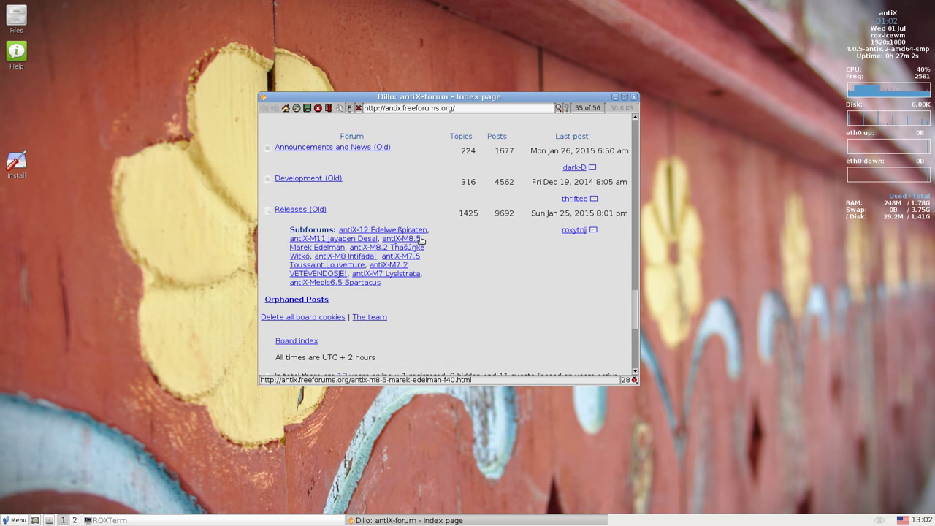
scroll(420, 239, up, 20)
scroll(420, 242, down, 8)
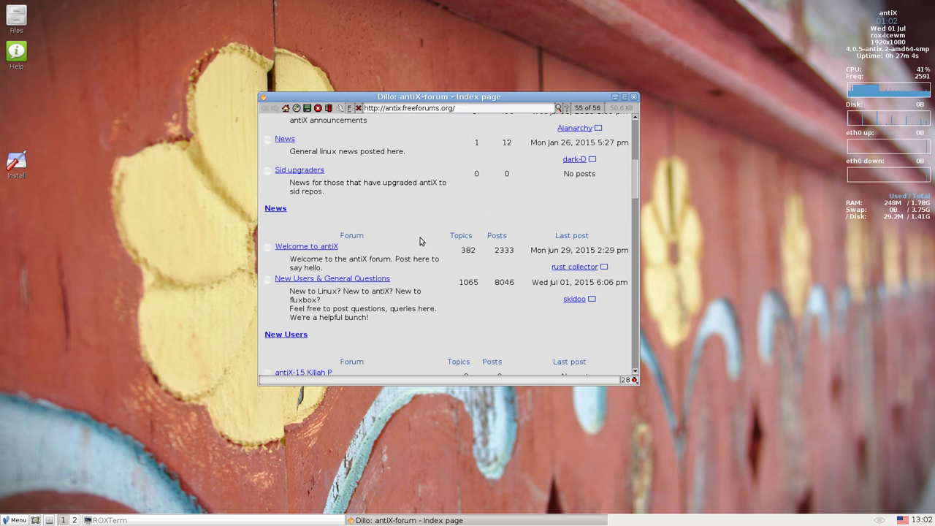
scroll(420, 241, down, 10)
scroll(420, 241, up, 6)
scroll(420, 241, up, 15)
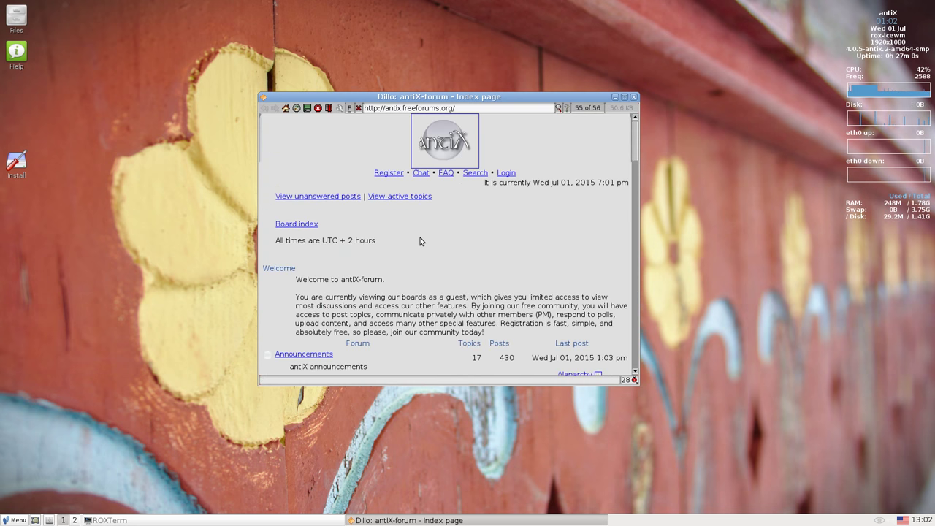
scroll(420, 241, down, 7)
scroll(420, 241, down, 10)
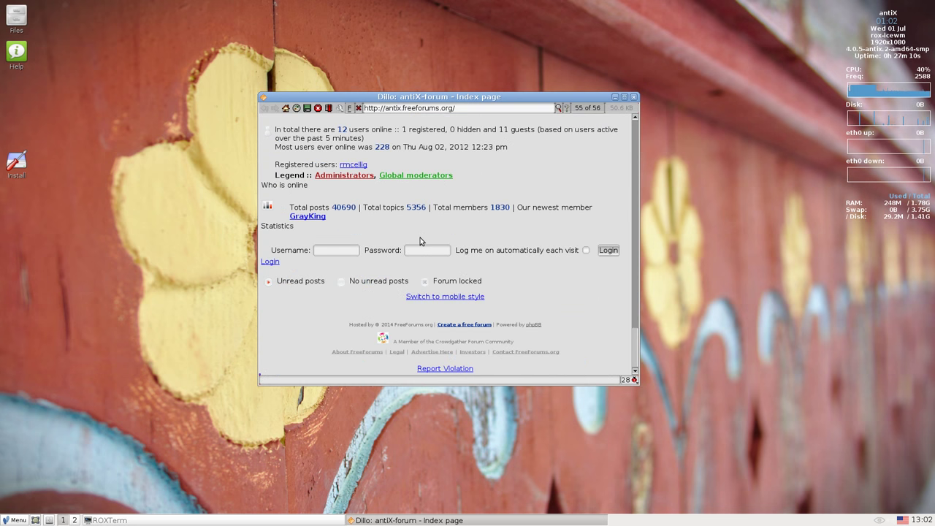
click(633, 97)
- Launch Connectshares from the Internet applications and close its window
right_click(385, 164)
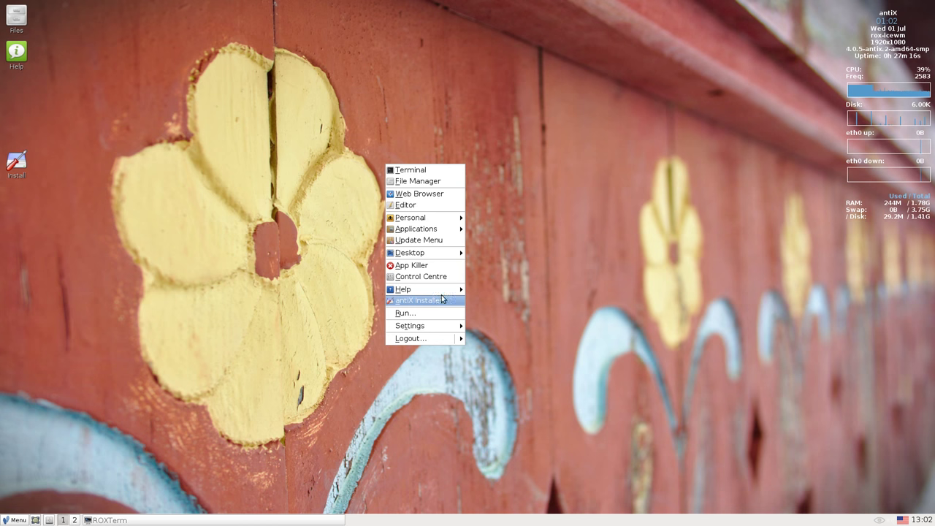
mouse_move(432, 230)
mouse_move(508, 275)
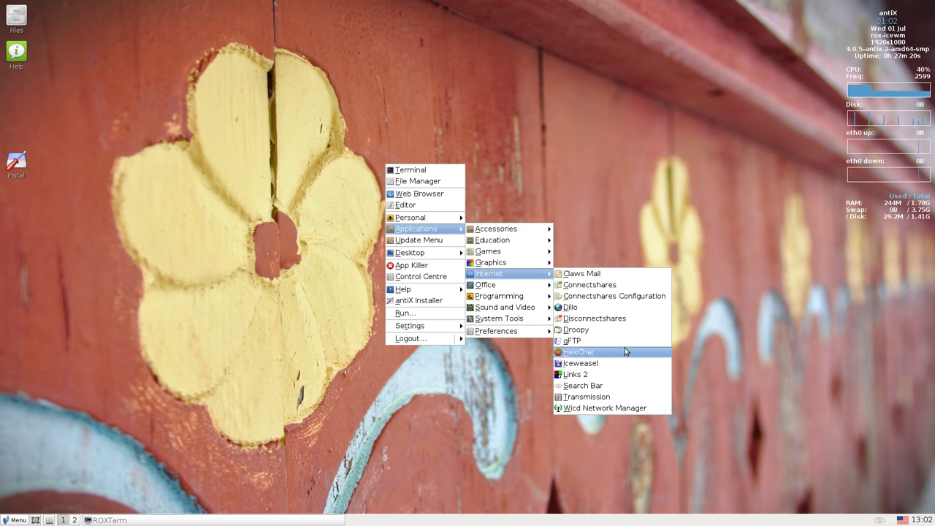
click(629, 281)
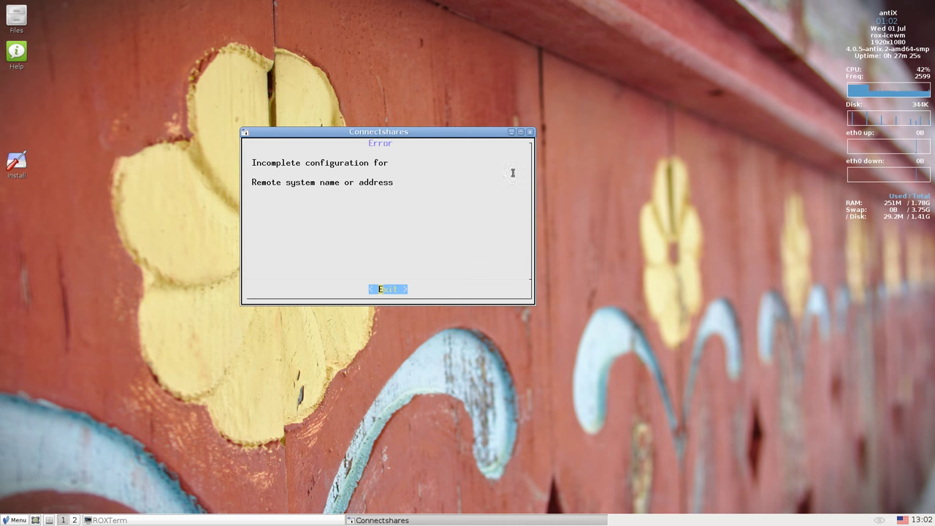
click(531, 131)
- Launch Links 2 from the Internet applications, dismiss its welcome message and close the browser
right_click(499, 148)
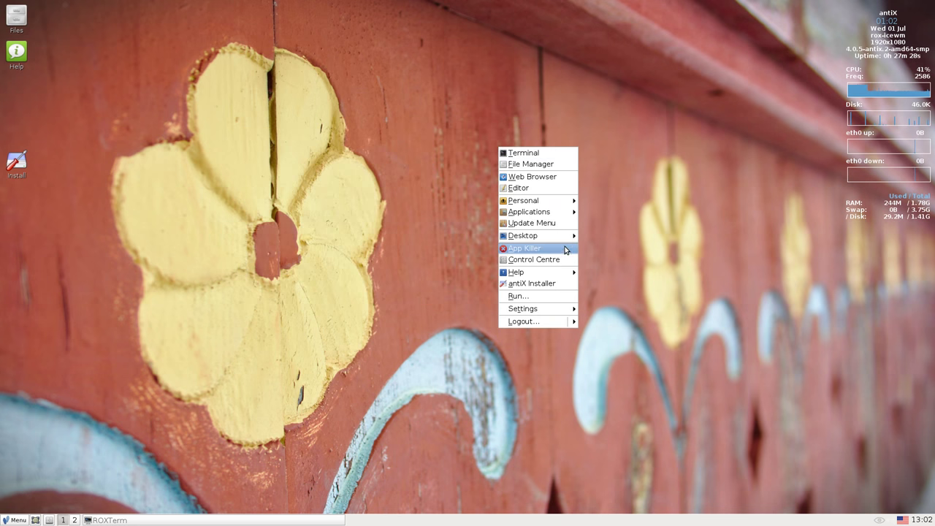
mouse_move(559, 214)
mouse_move(626, 257)
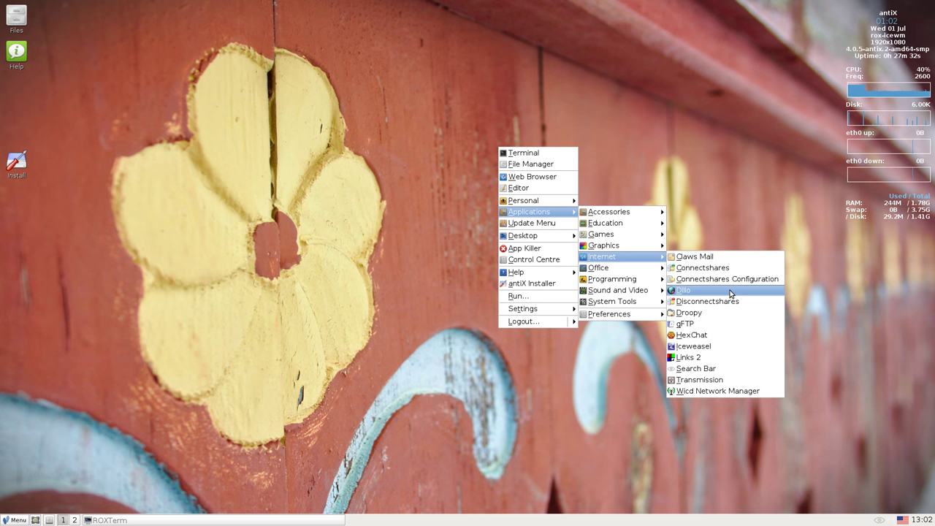
click(740, 358)
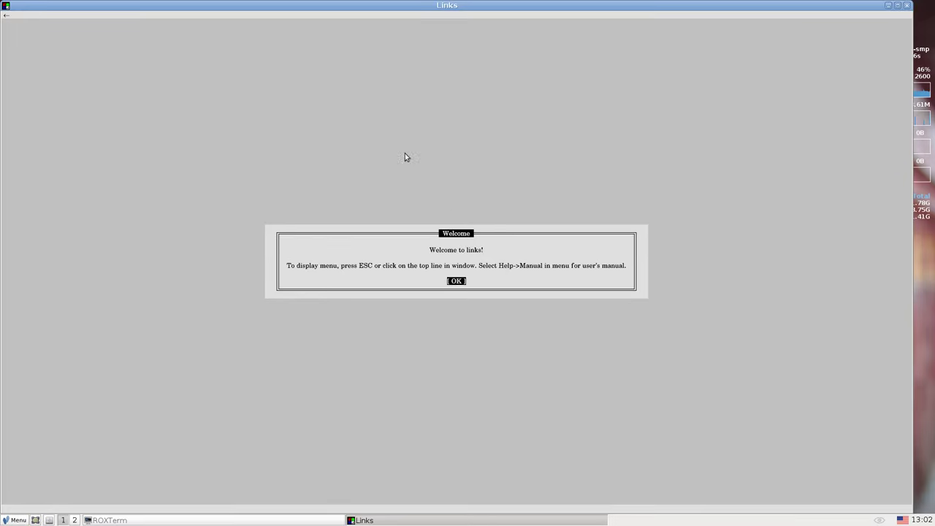
click(457, 282)
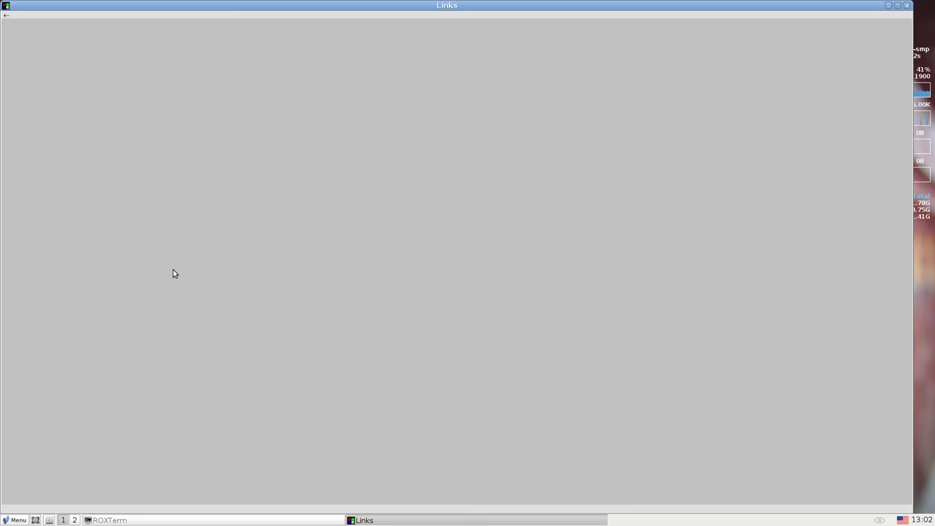
click(906, 5)
- Launch the Ted rtf text processor from the Office applications
right_click(525, 220)
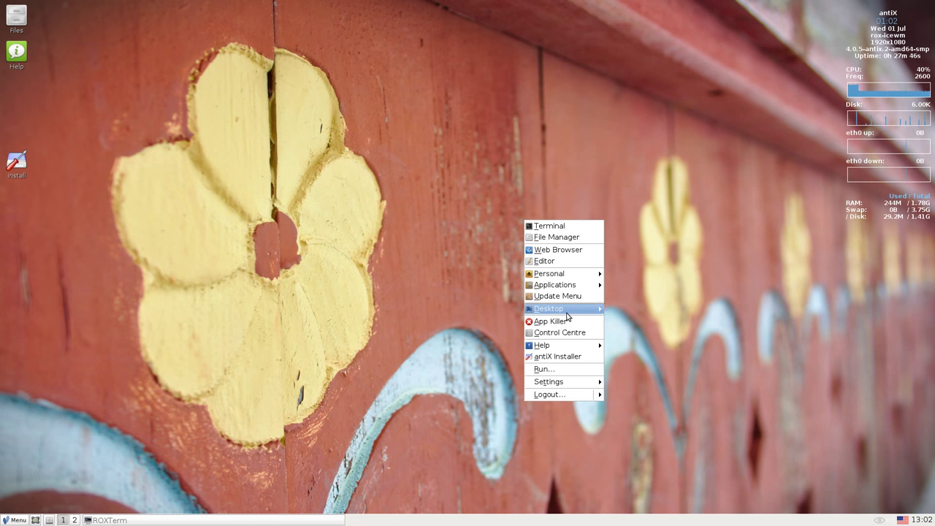
mouse_move(568, 316)
mouse_move(633, 315)
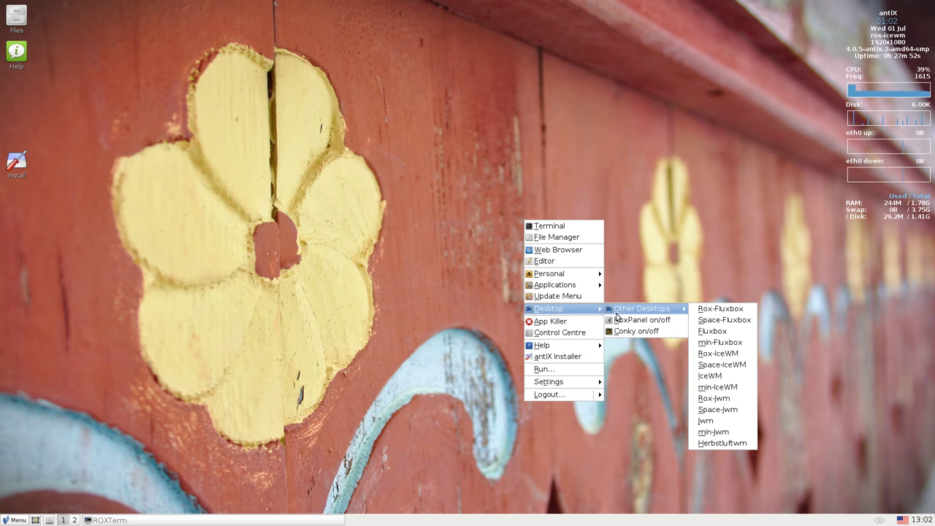
mouse_move(561, 285)
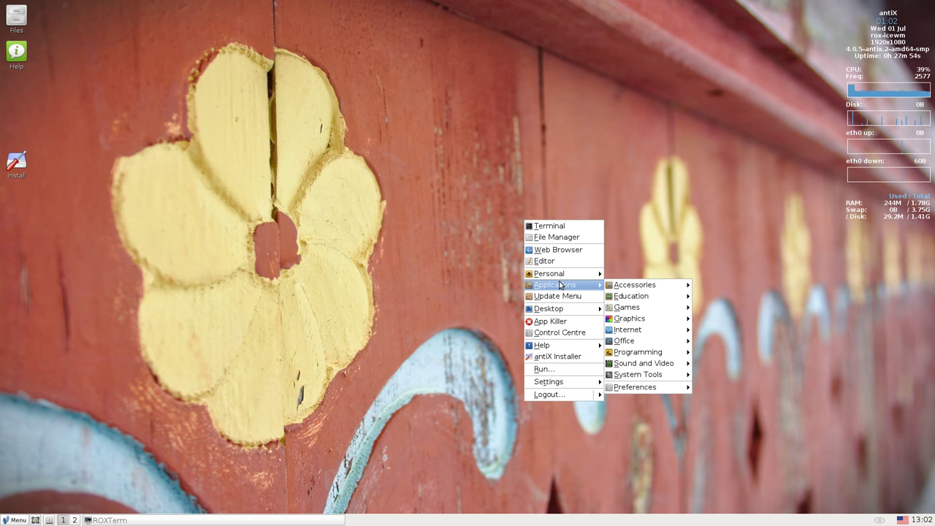
mouse_move(648, 333)
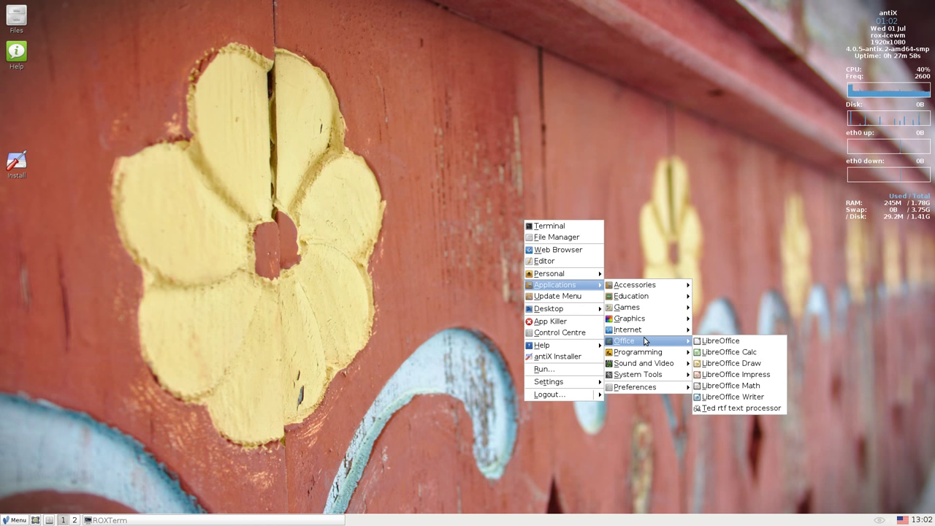
click(738, 408)
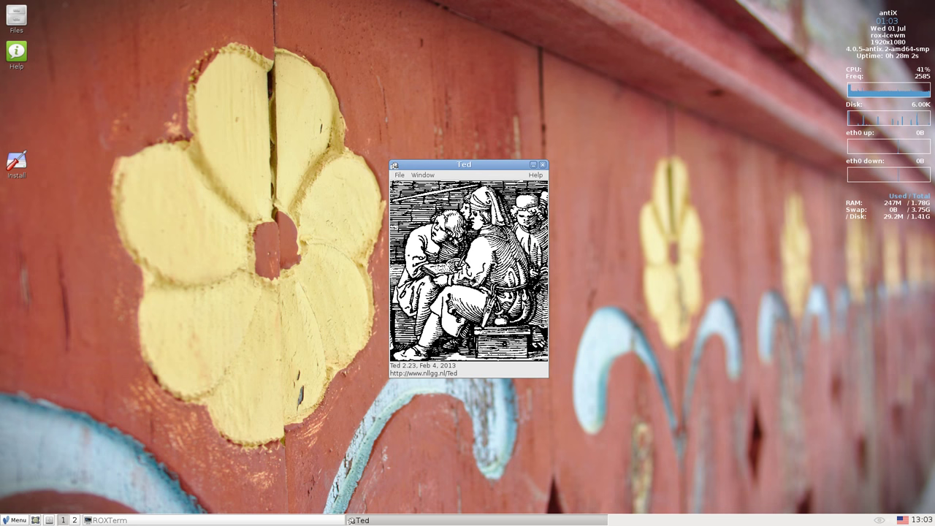
- Create a new Ted document and enter the text "Test" in it
click(400, 175)
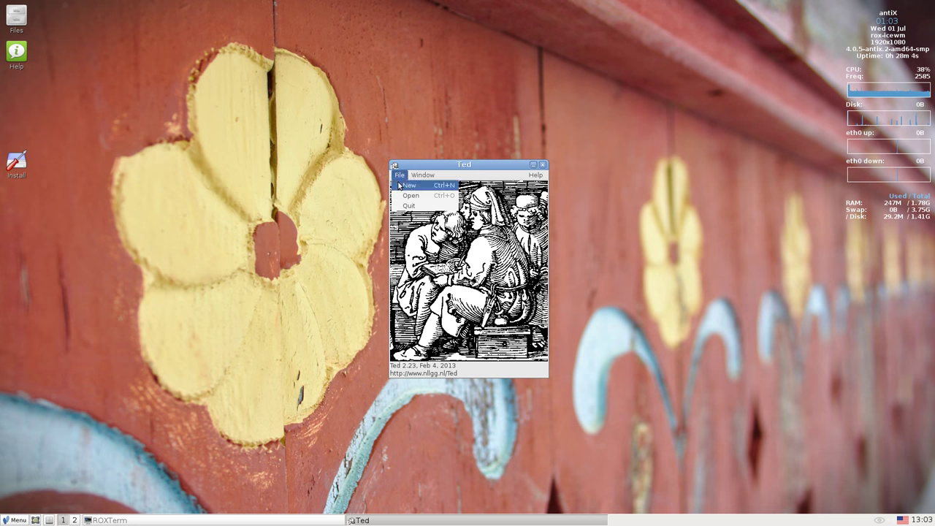
click(400, 187)
text(Test)
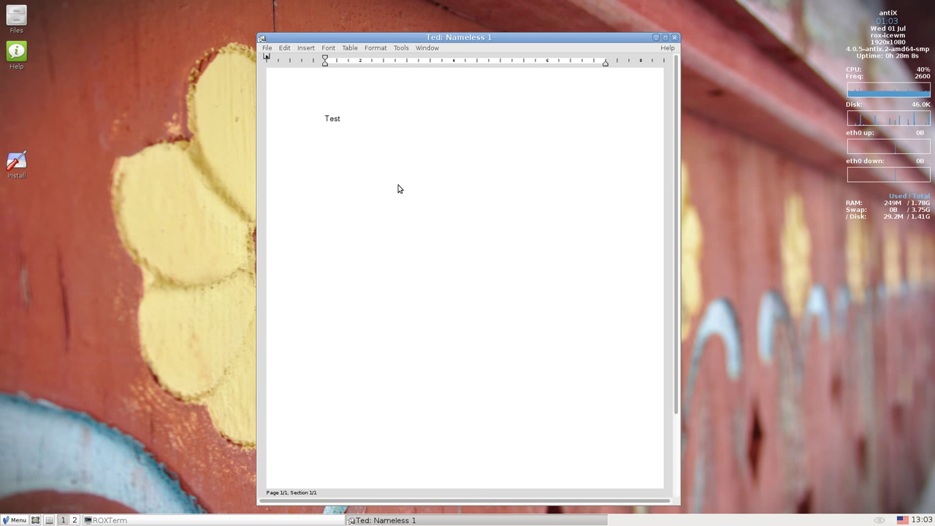
- Save the document in the Desktop folder under the name test, and close Ted completely
click(267, 48)
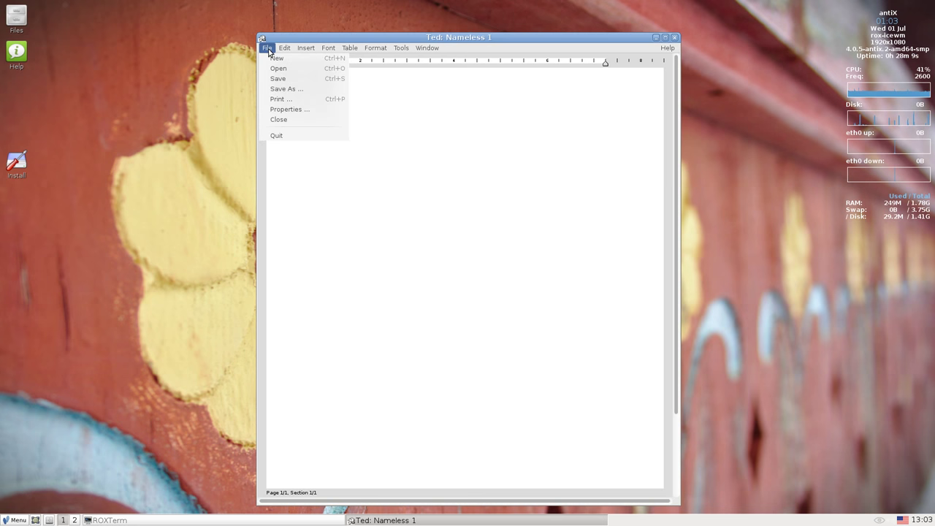
click(285, 91)
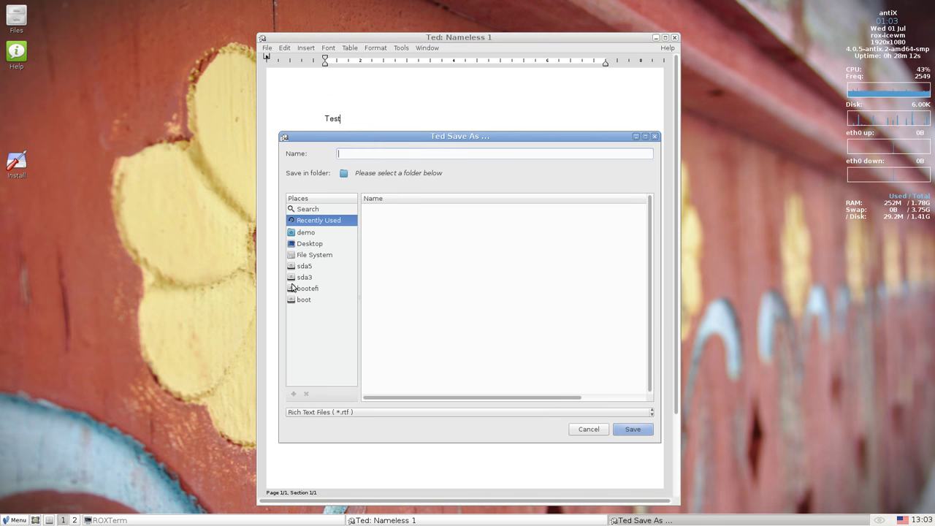
click(301, 241)
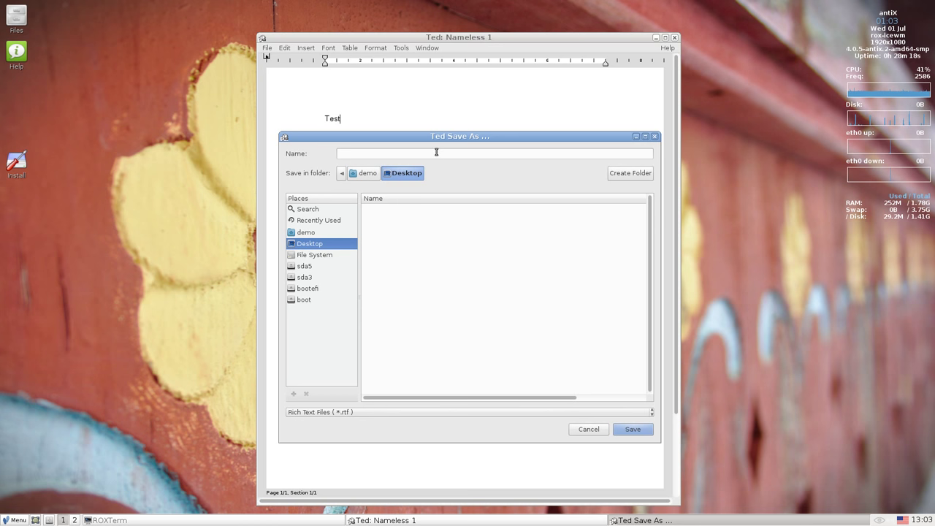
text(test)
click(633, 430)
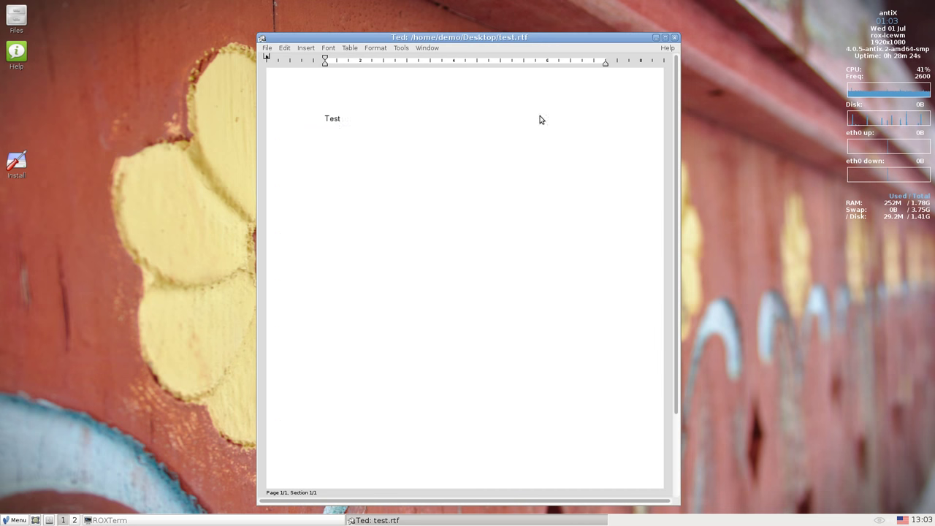
click(677, 39)
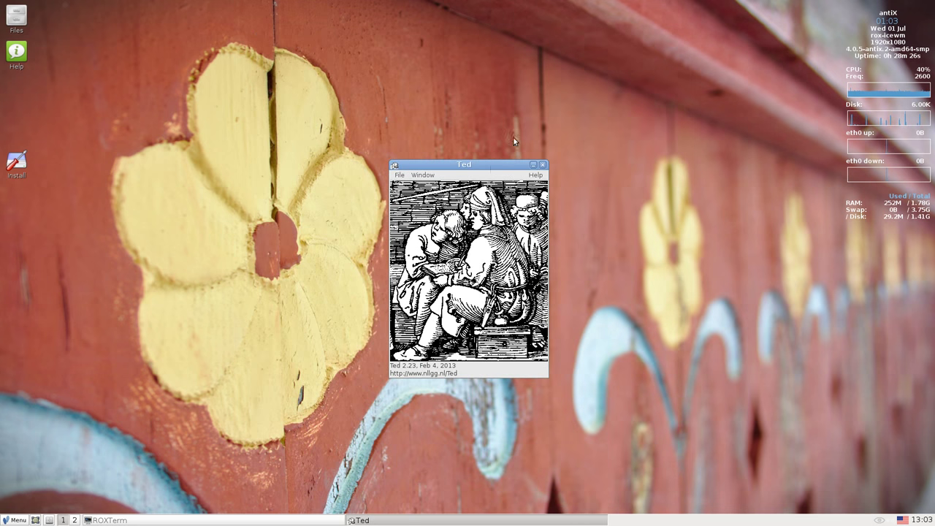
click(543, 166)
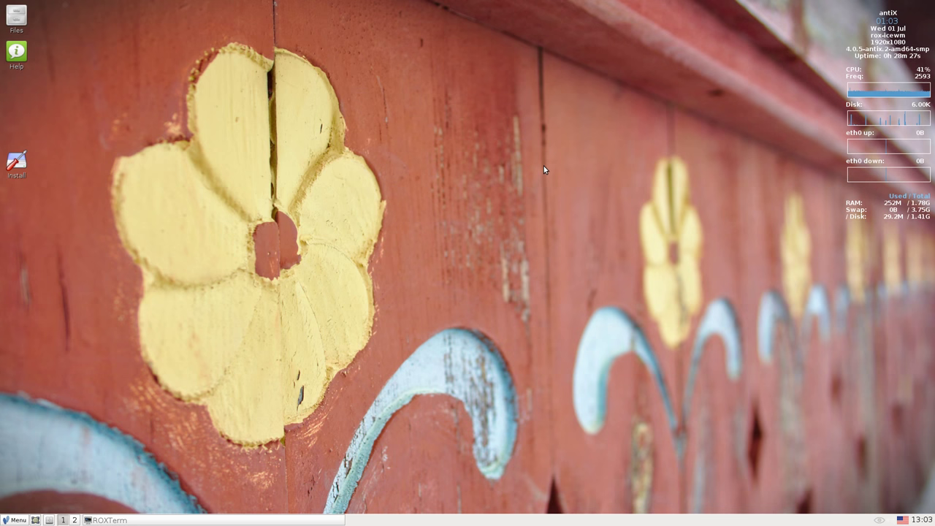
- Launch the Geany editor from the Programming applications
right_click(373, 274)
mouse_move(432, 345)
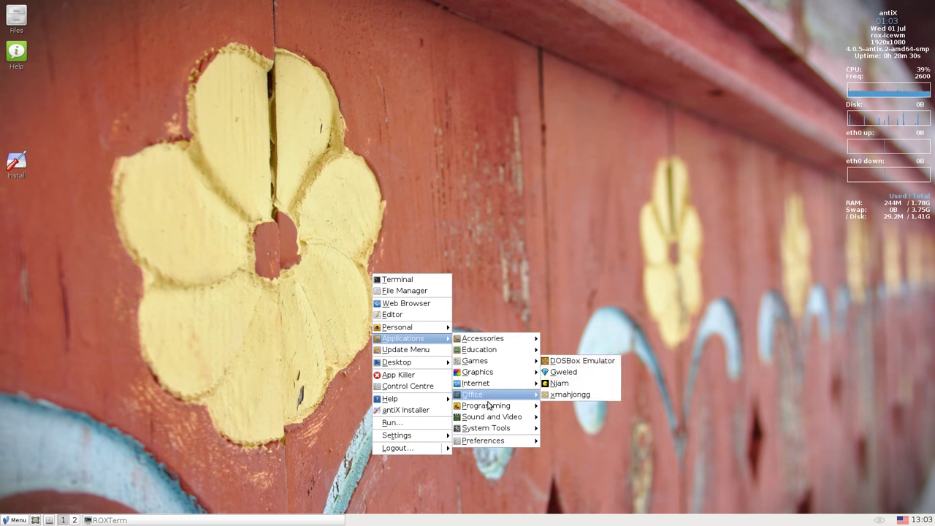
mouse_move(491, 406)
click(563, 406)
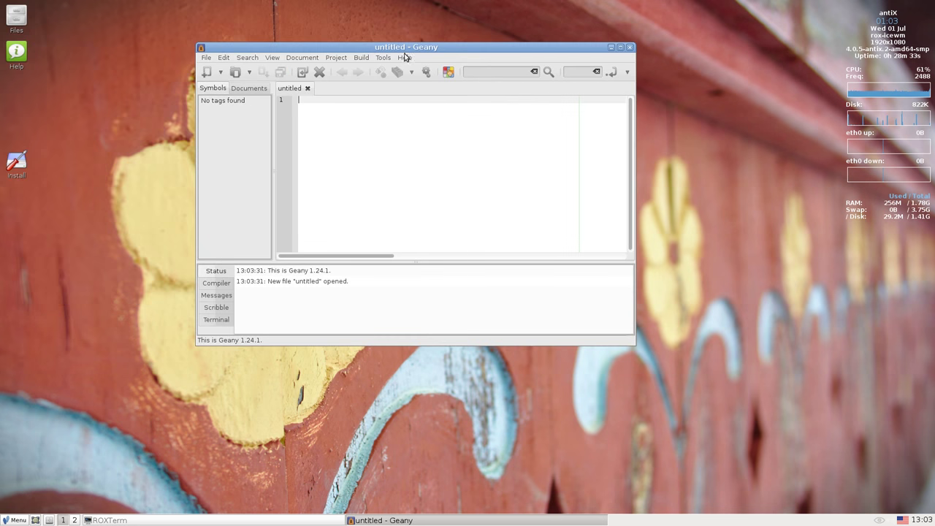
- View Geany's About information, and look at the Documents list before returning to Symbols
click(404, 58)
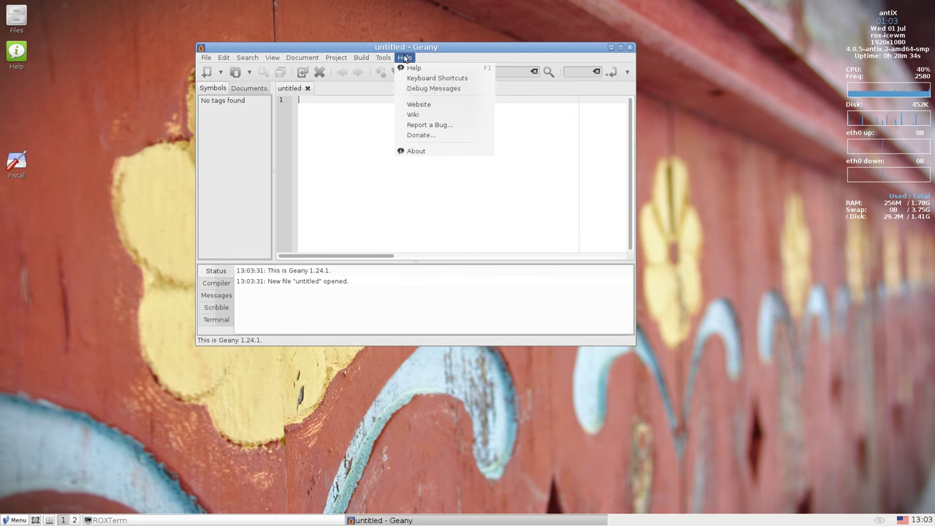
click(442, 153)
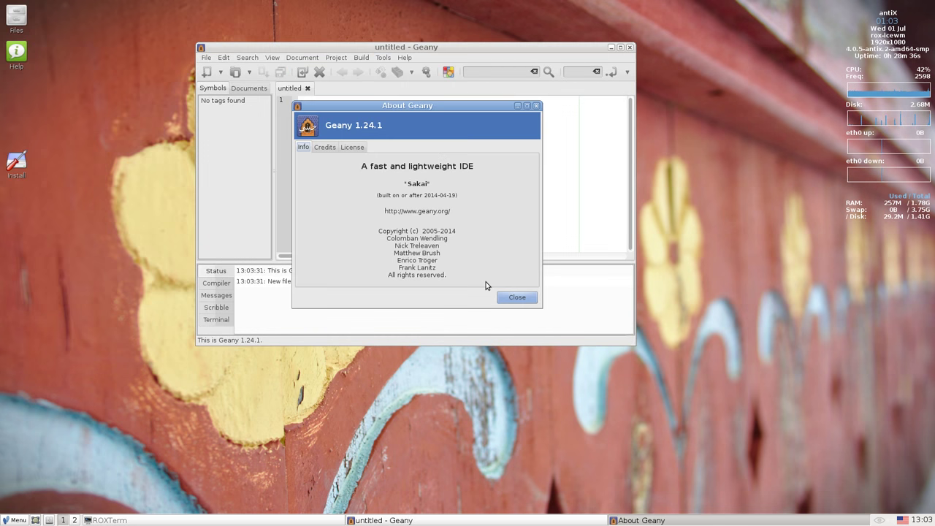
click(517, 298)
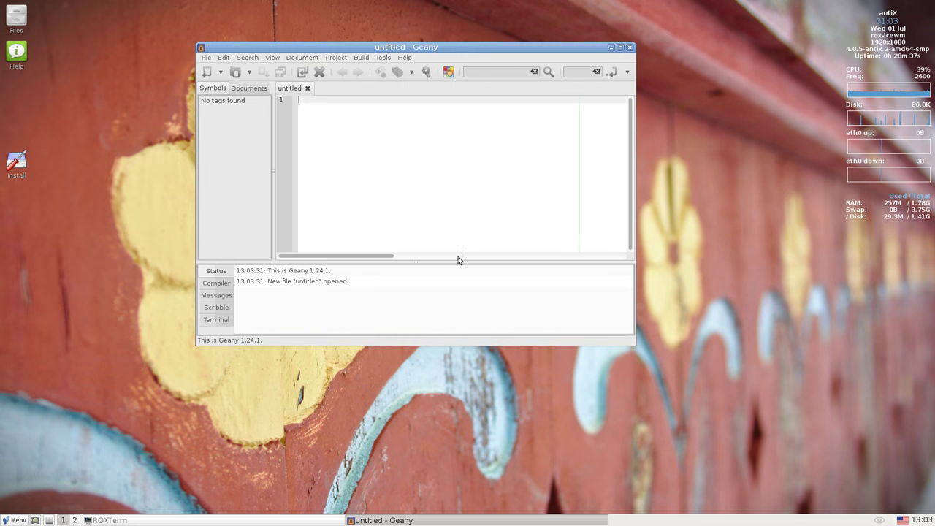
click(252, 92)
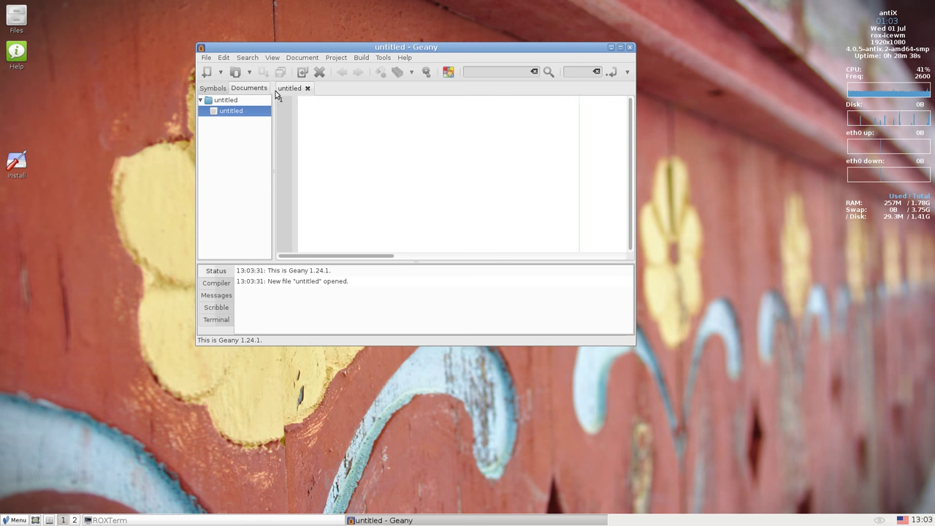
click(211, 89)
- Create a new Geany file from the main.py template
click(206, 58)
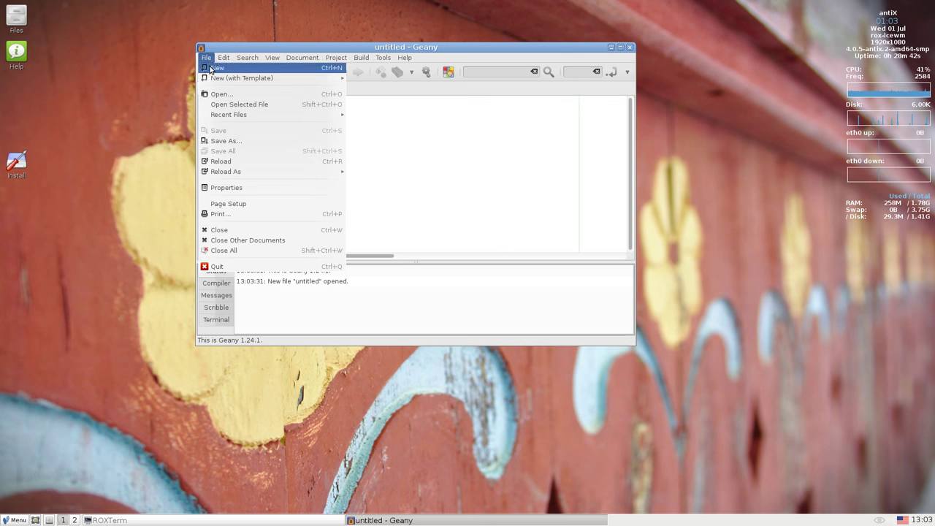
mouse_move(306, 78)
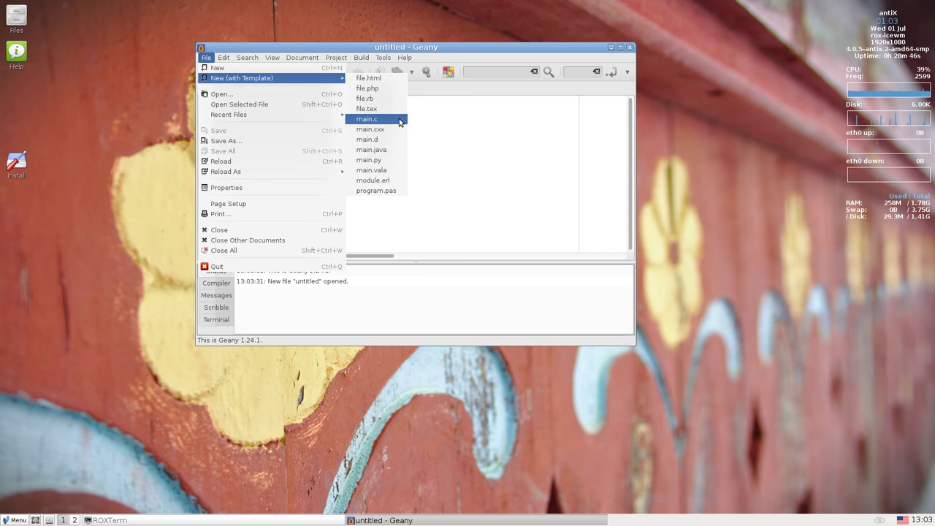
click(390, 160)
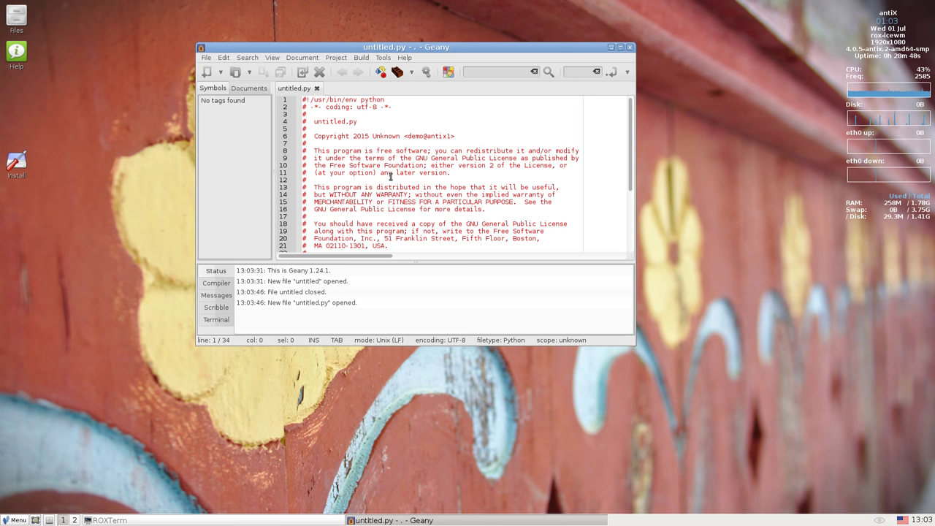
- Look through the Python template code to its end, and close the file and Geany
scroll(393, 173, down, 5)
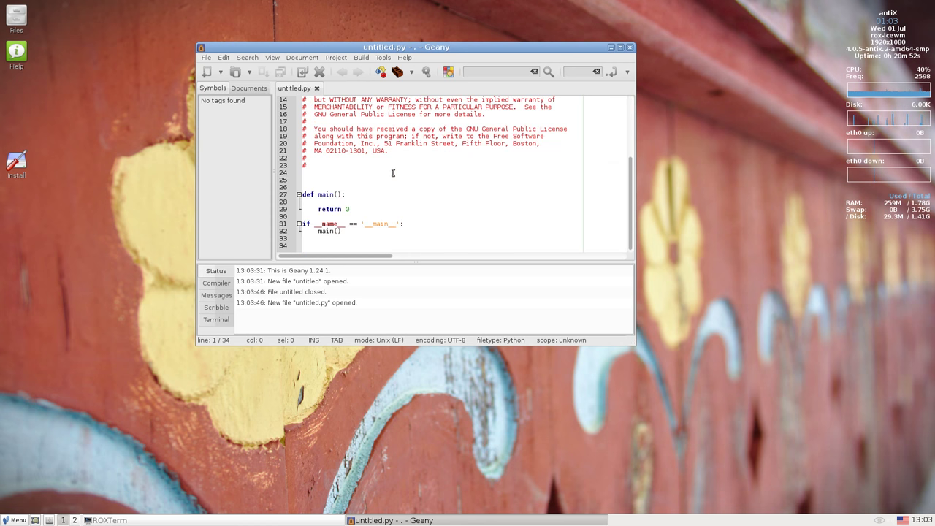
click(317, 88)
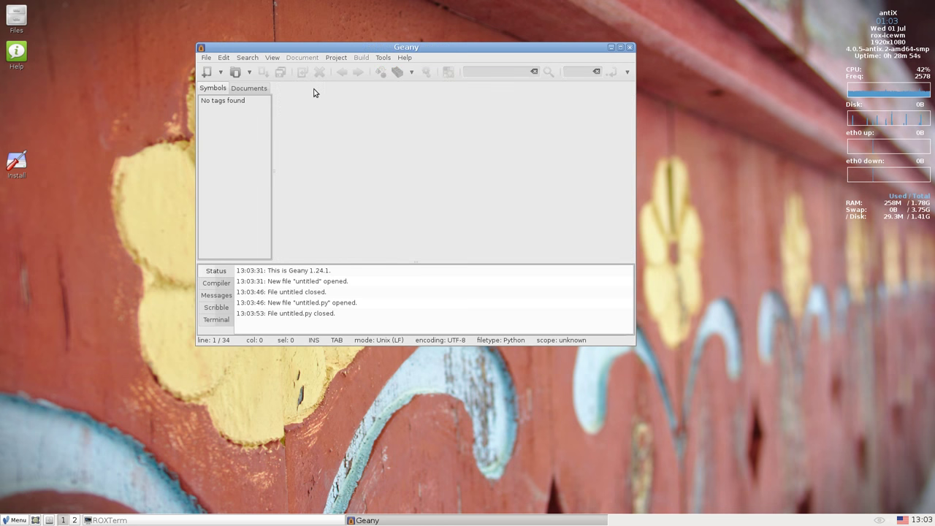
click(630, 48)
- Look over the Help and Personal entries of the desktop menu, and launch Asunder CD Ripper from the Sound and Video applications
right_click(295, 197)
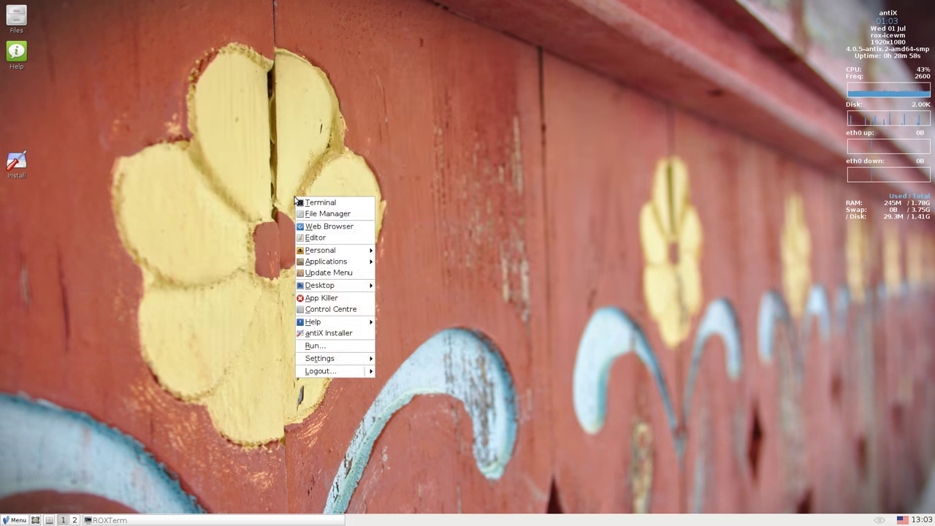
mouse_move(355, 319)
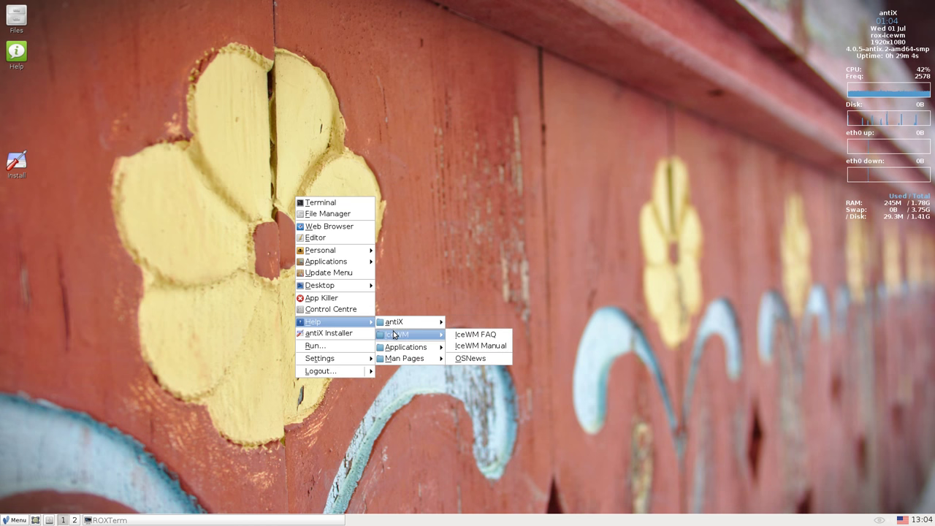
mouse_move(392, 361)
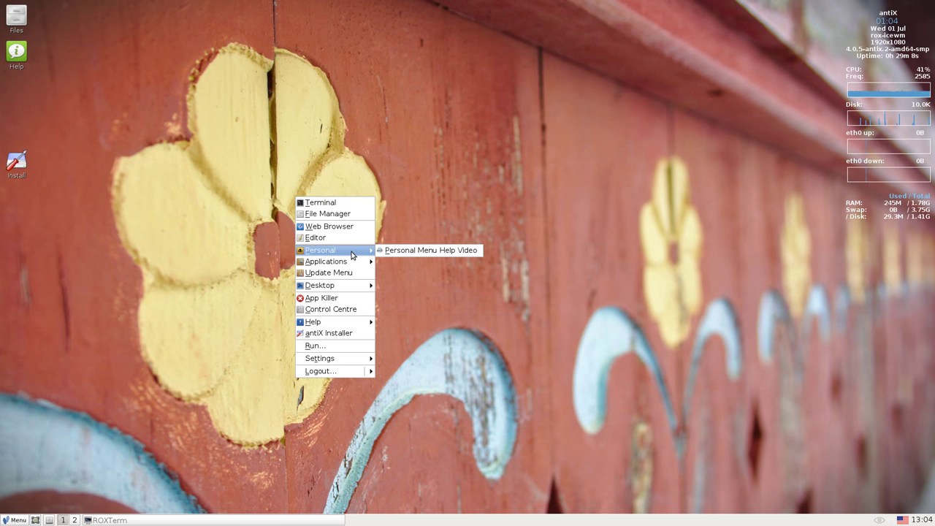
mouse_move(349, 263)
mouse_move(408, 299)
mouse_move(413, 344)
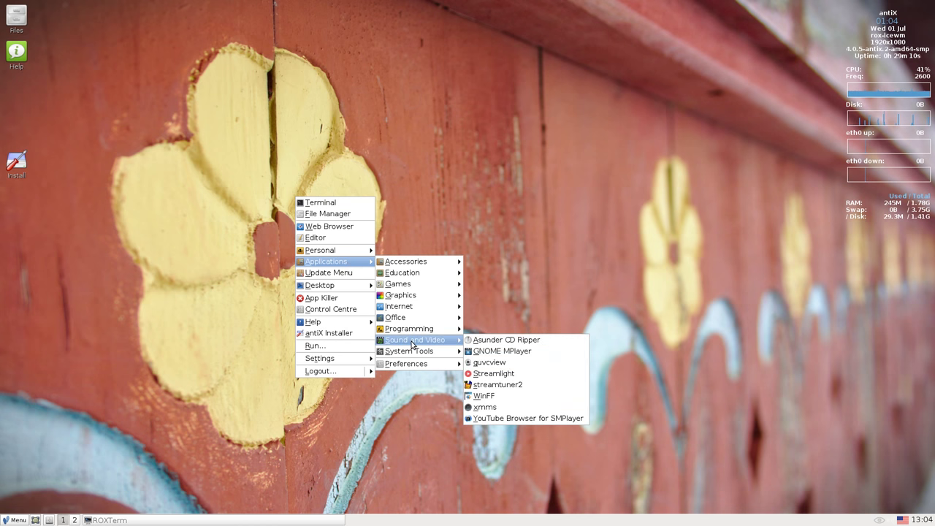
click(531, 341)
- View the About information of Asunder and close the program
click(141, 22)
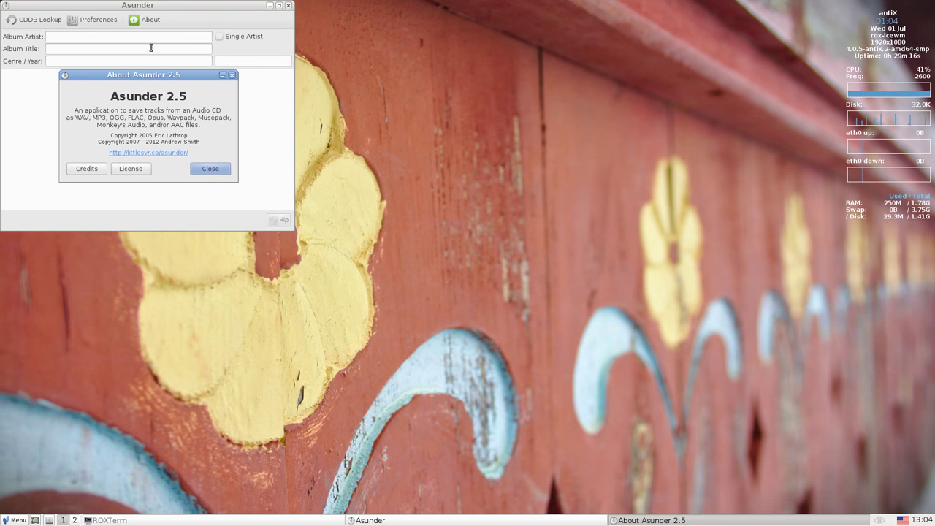
click(221, 174)
click(290, 6)
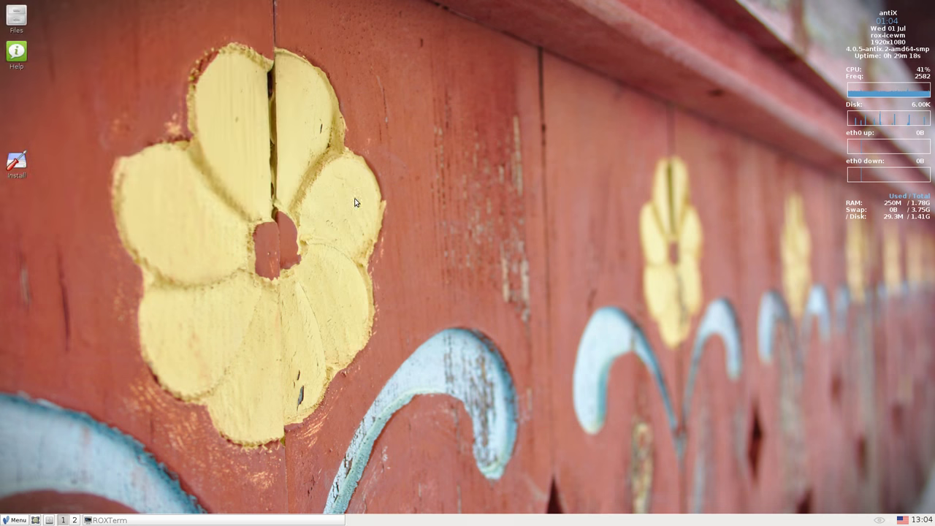
- Launch Streamlight from the Sound and Video applications, view its run options, and cancel it
right_click(355, 200)
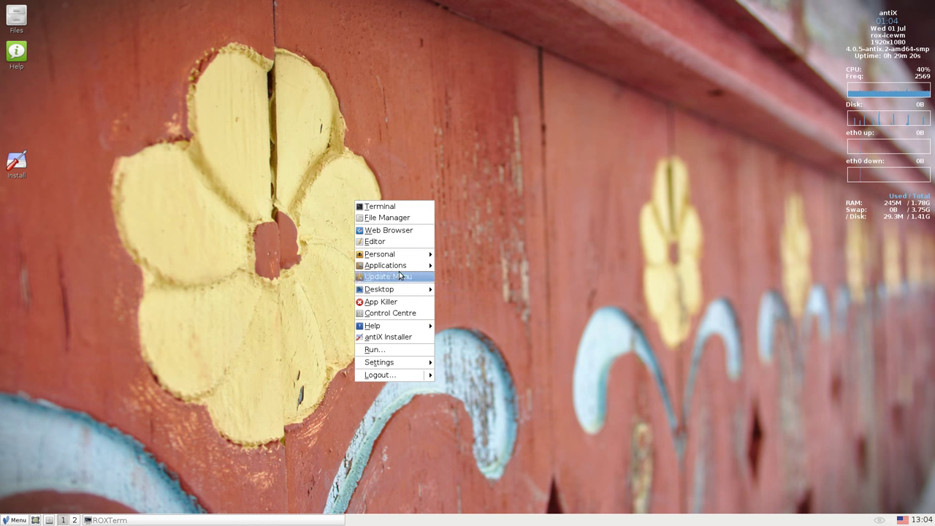
mouse_move(399, 267)
mouse_move(473, 345)
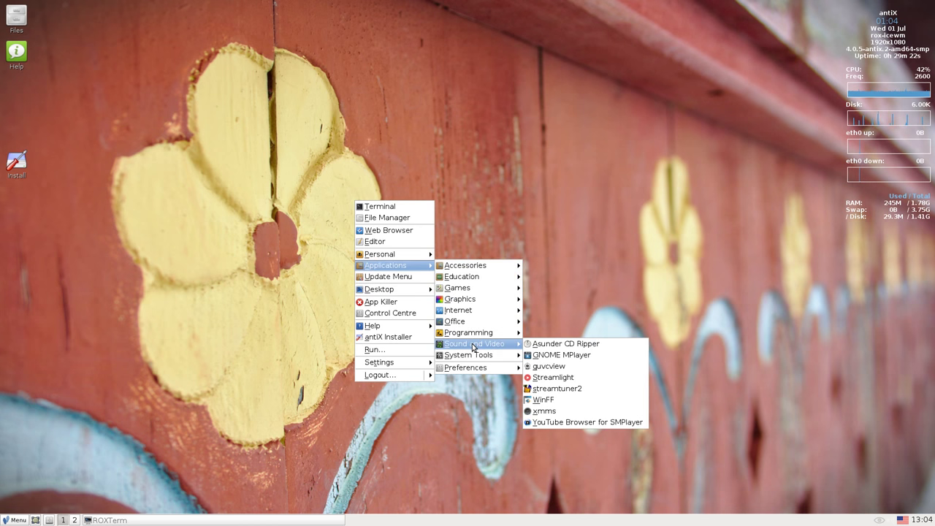
click(586, 379)
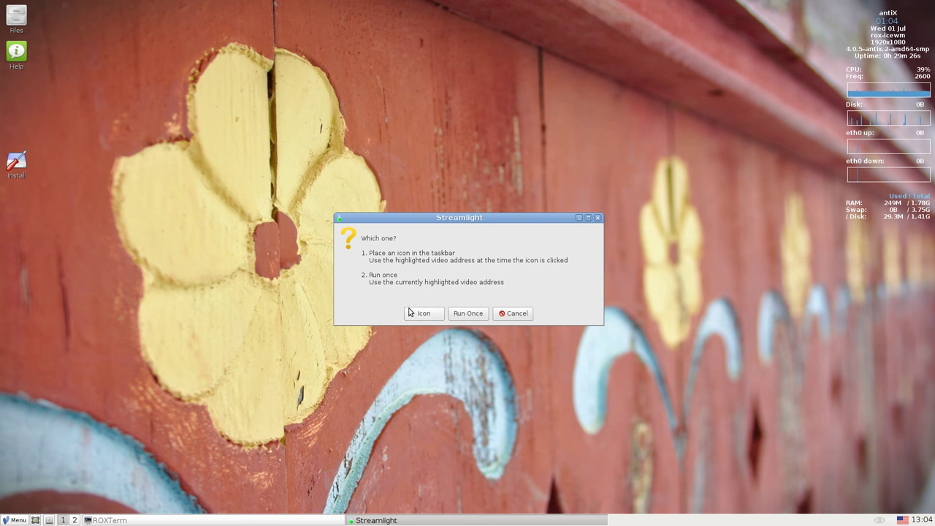
click(519, 319)
- Launch xmms from the Sound and Video applications and move its player window to the middle of the desktop
right_click(364, 234)
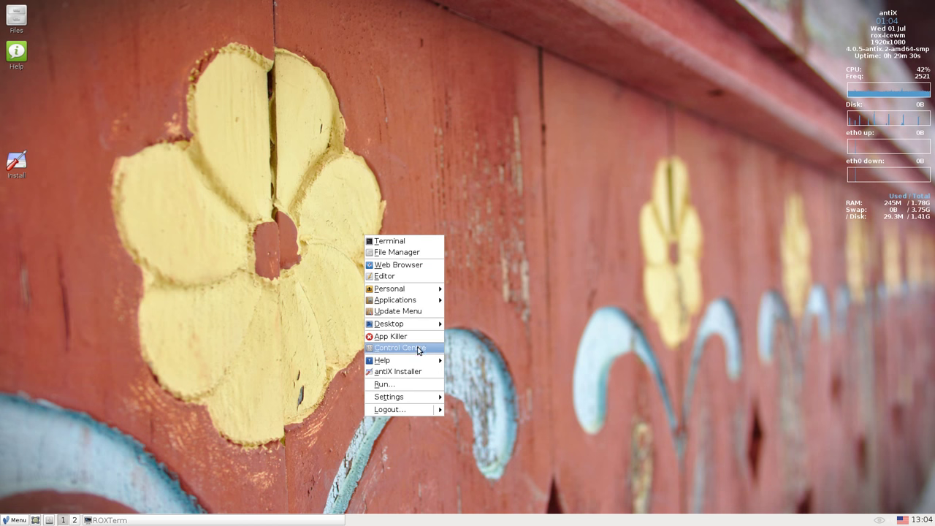
mouse_move(416, 330)
mouse_move(465, 326)
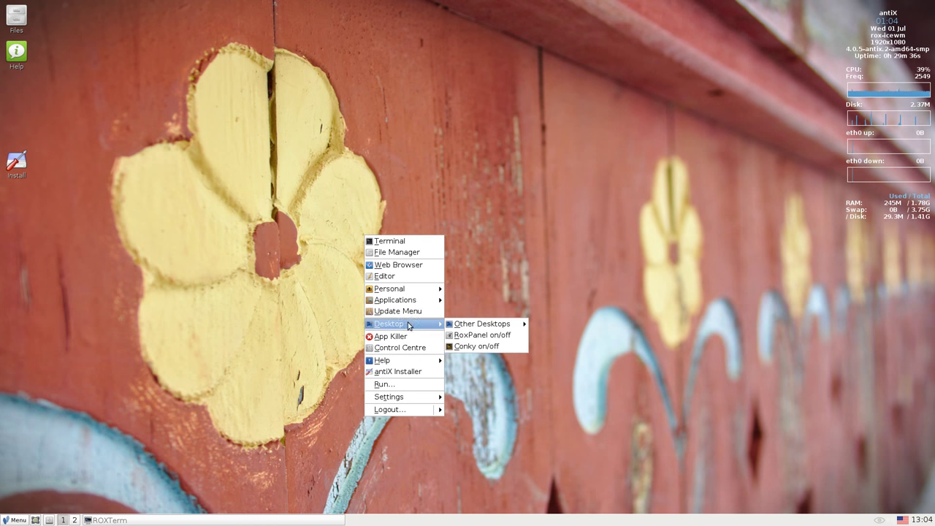
mouse_move(414, 299)
mouse_move(476, 381)
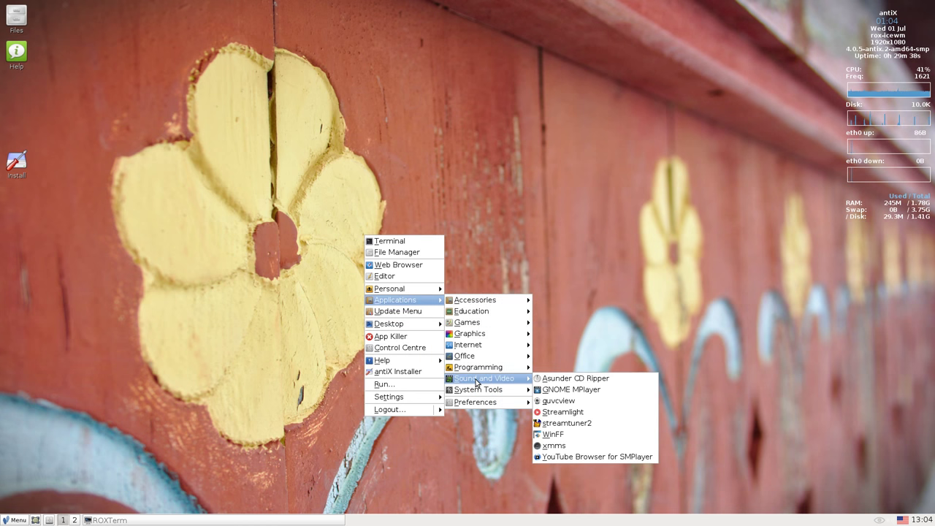
click(607, 445)
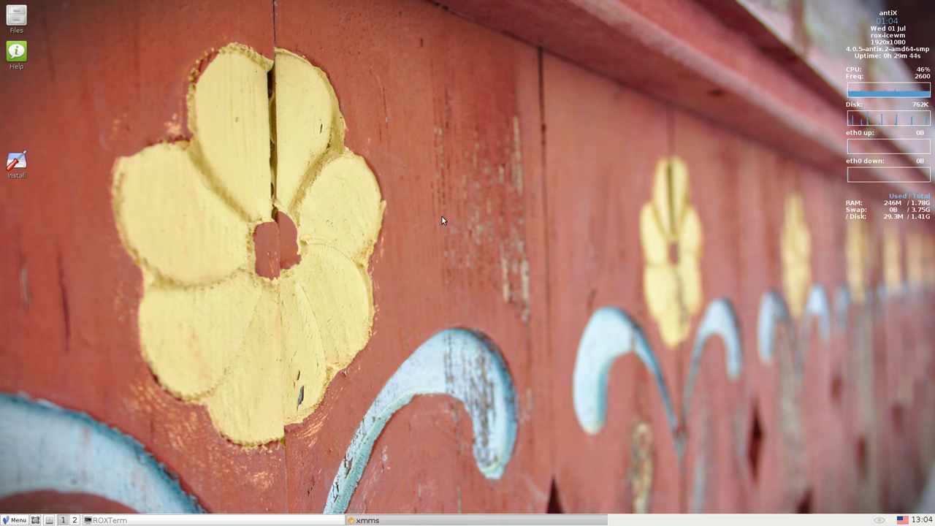
drag(218, 49, 435, 185)
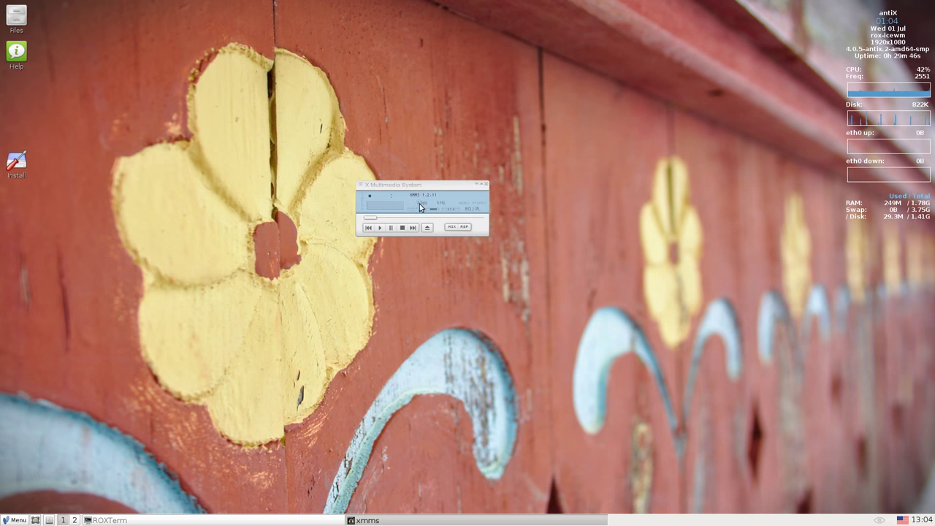
- Try the play and pause controls in xmms, dismiss the Play files dialog, and close the player
click(379, 228)
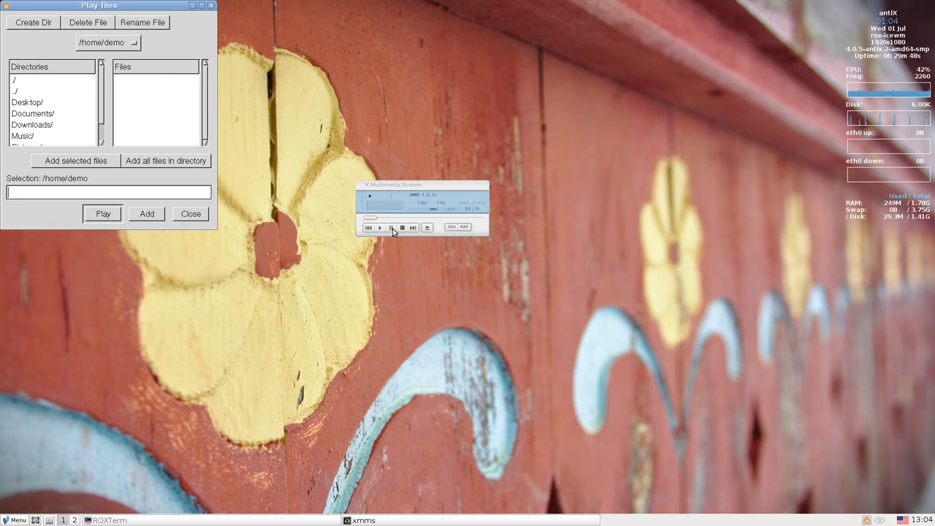
click(392, 230)
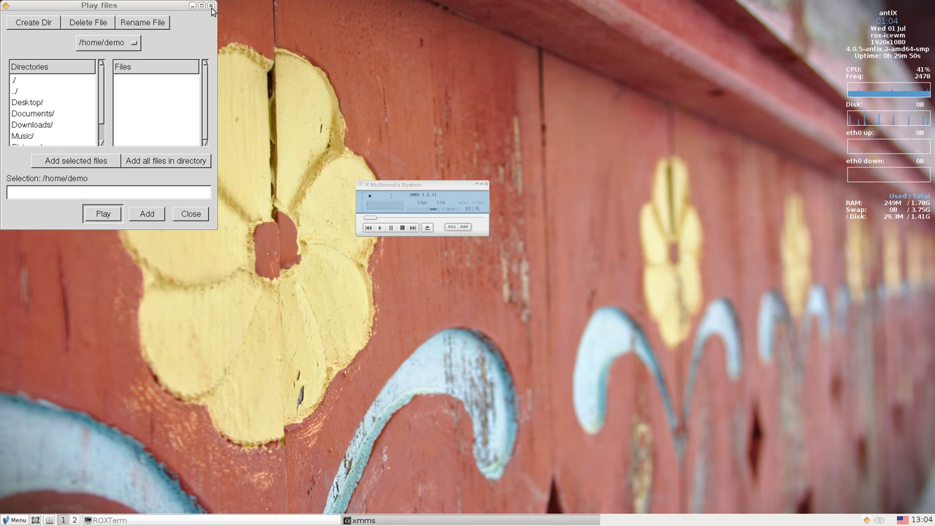
click(211, 6)
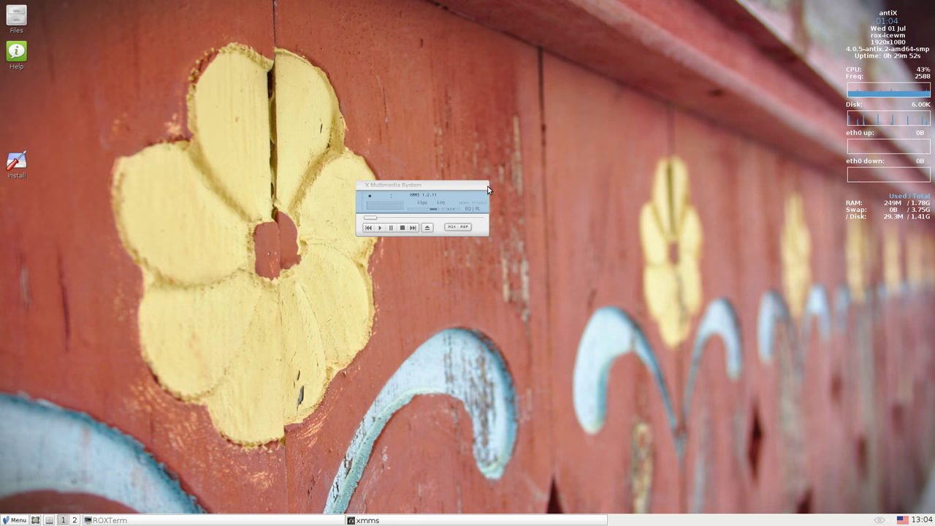
click(367, 186)
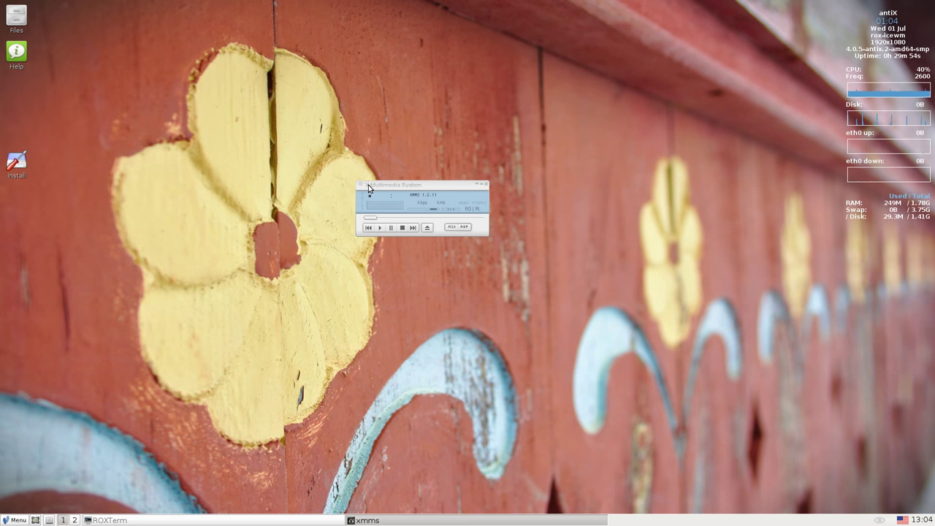
click(487, 184)
- Launch YouTube Browser for SMPlayer, move its window toward the middle of the desktop, and play the Creed official trailer
right_click(395, 201)
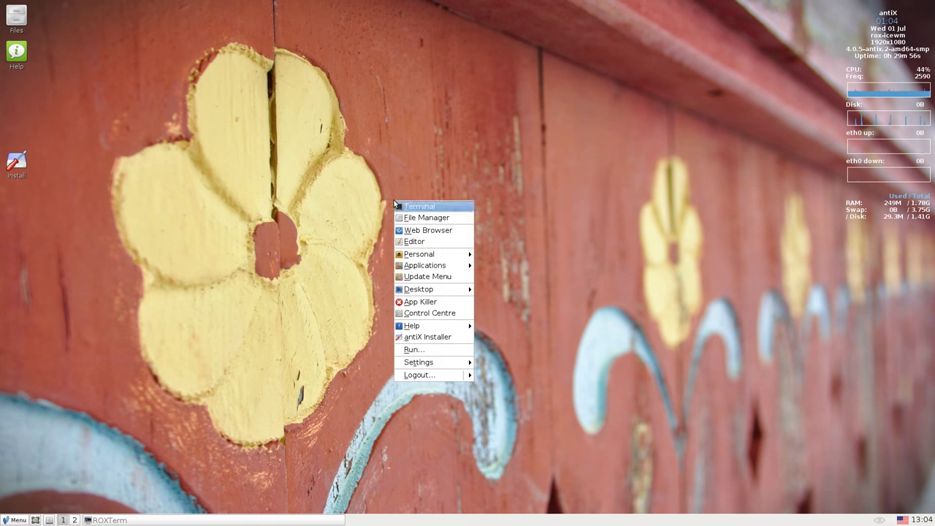
mouse_move(455, 266)
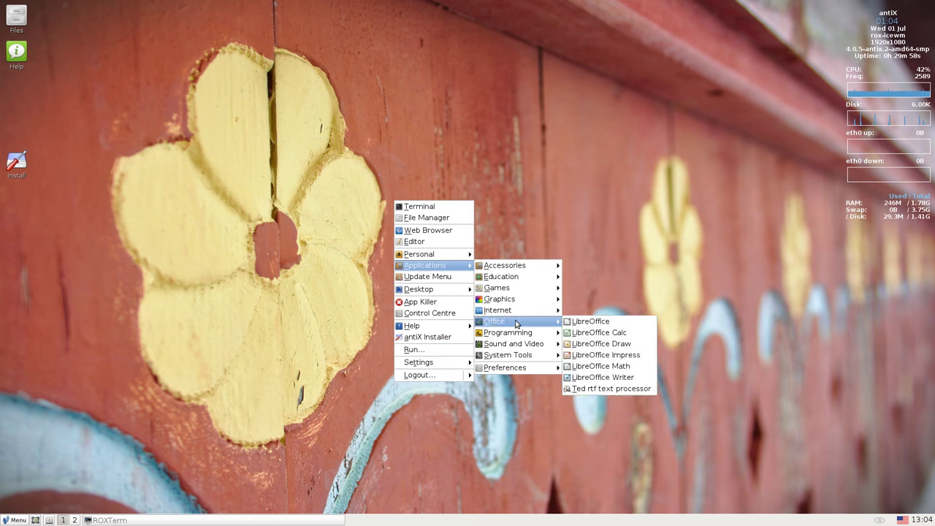
mouse_move(515, 344)
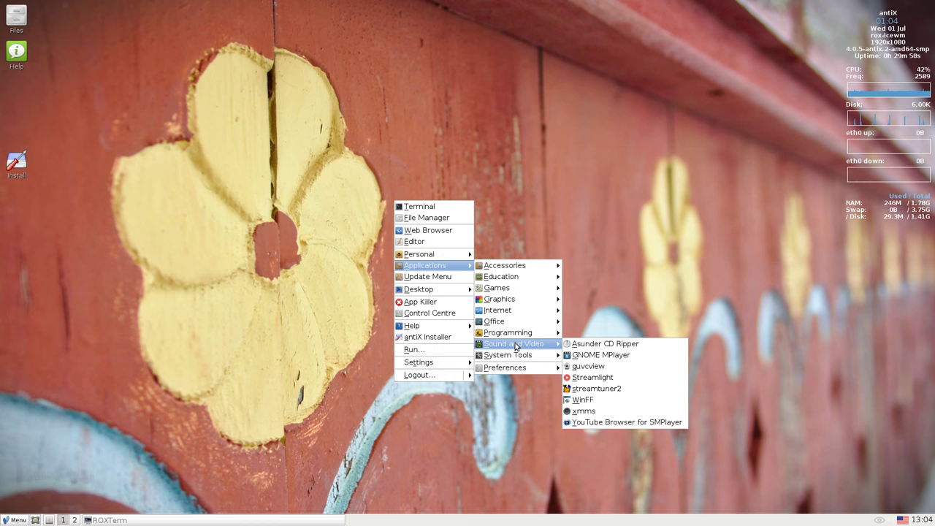
click(593, 422)
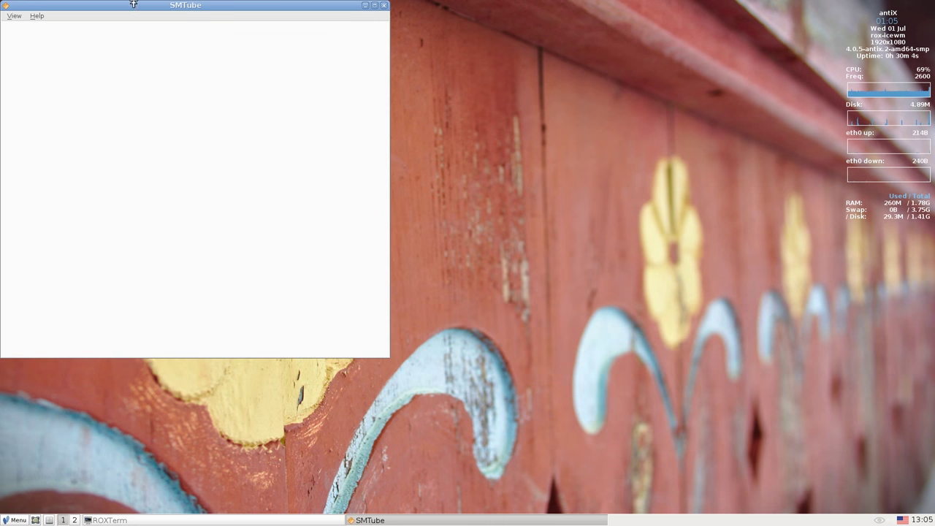
drag(132, 9, 464, 51)
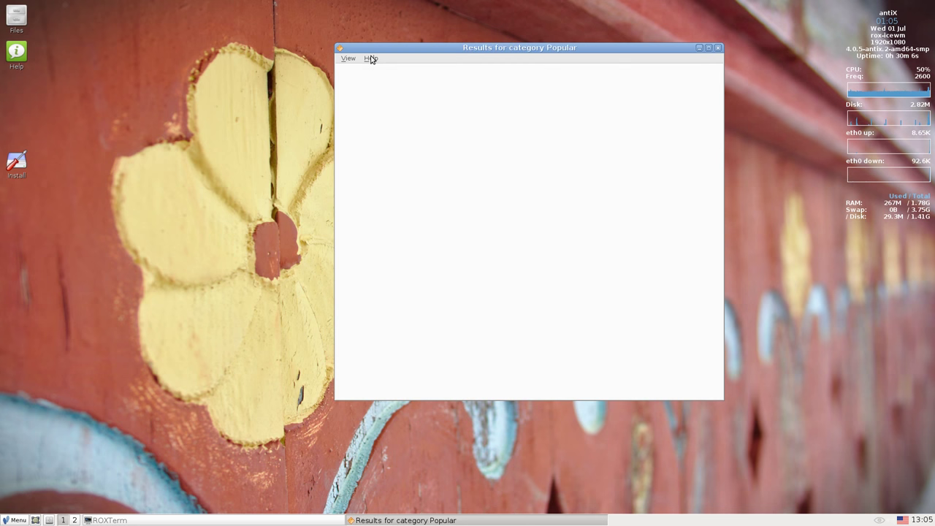
click(619, 261)
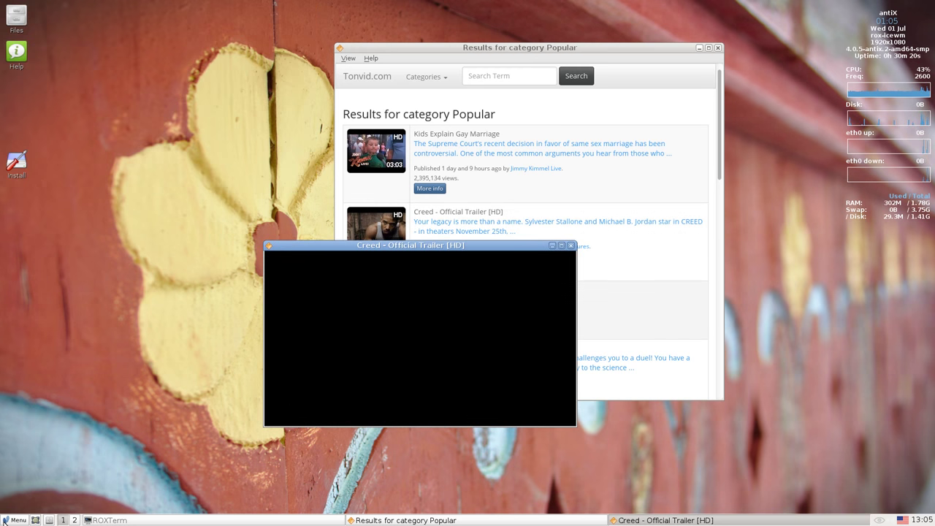
- Launch BleachBit from the System Tools applications and close its Preferences dialog without changing any settings
click(15, 519)
click(14, 519)
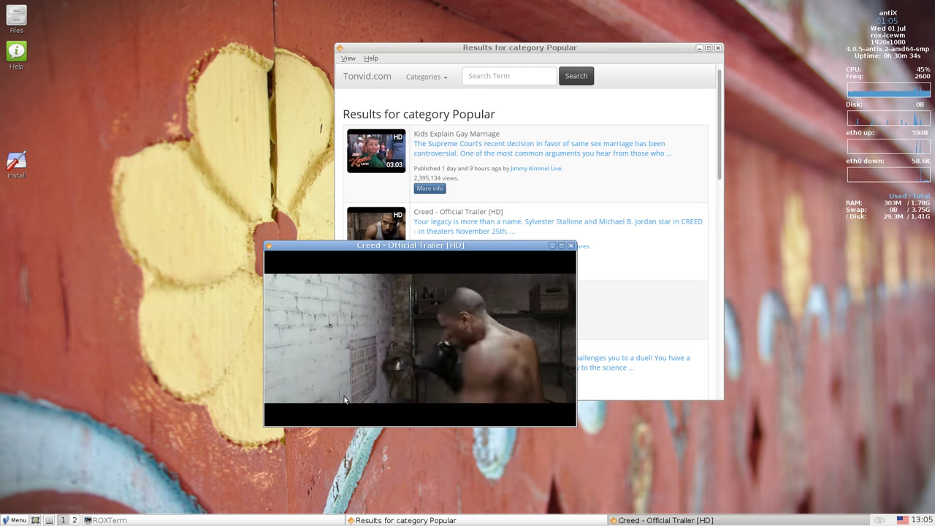
click(5, 520)
mouse_move(62, 390)
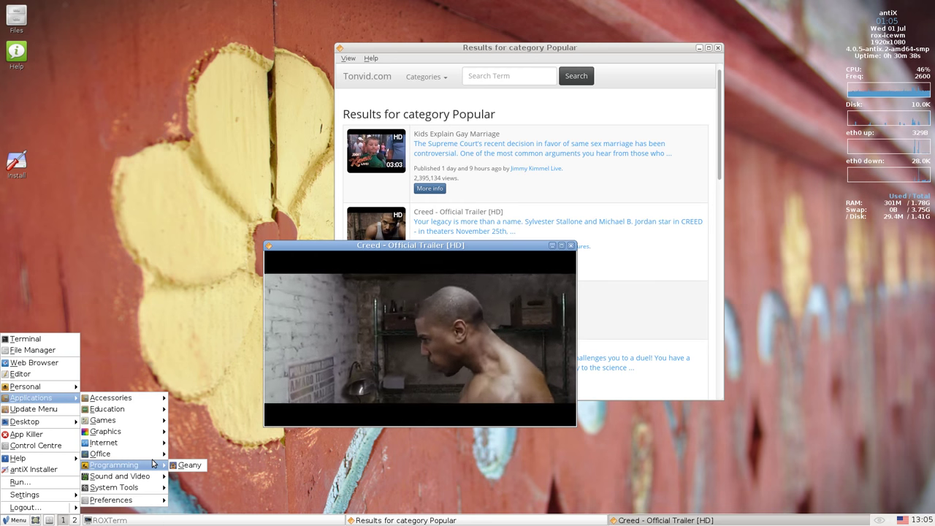
mouse_move(154, 477)
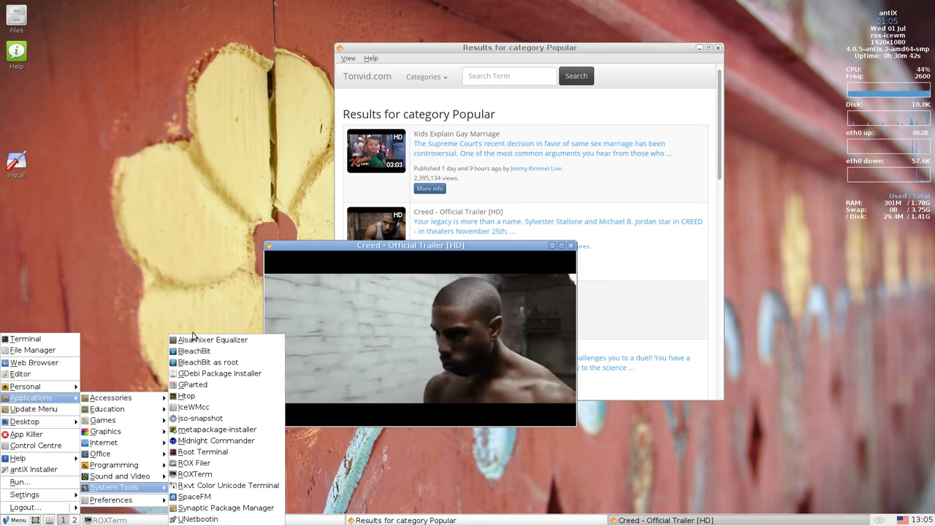
click(216, 352)
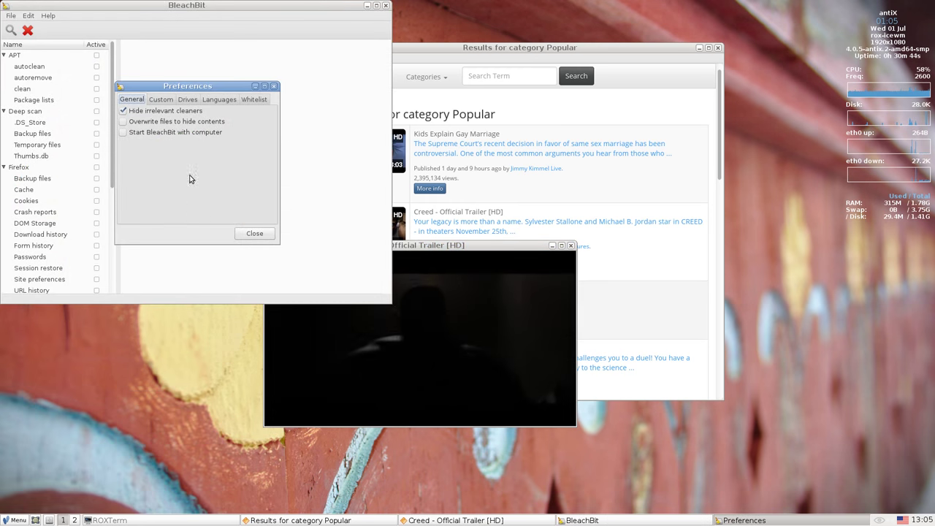
click(255, 235)
- View the About information of BleachBit and close it
click(48, 15)
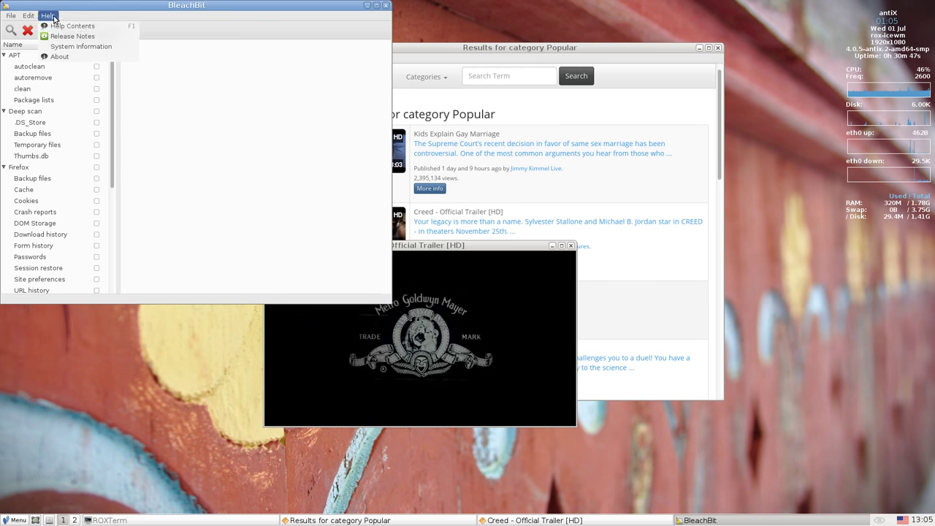
click(76, 61)
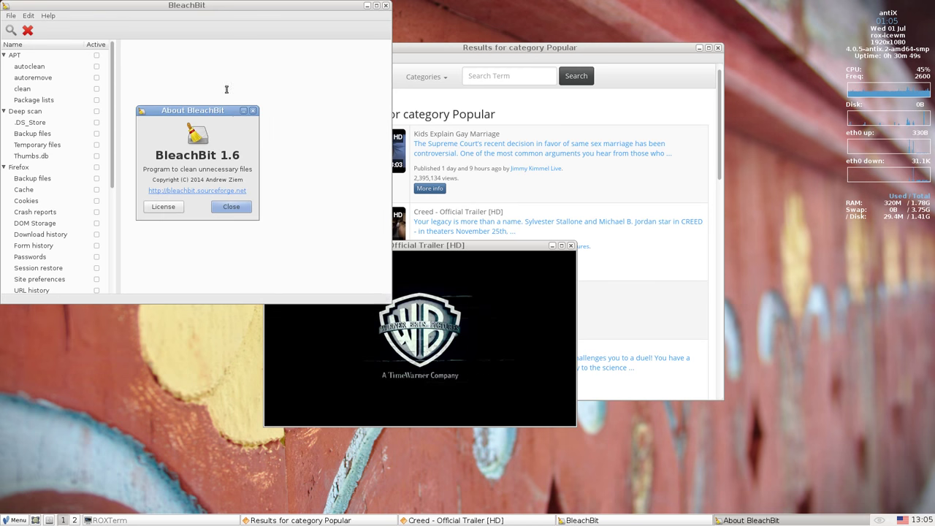
click(231, 206)
- View the descriptions of BleachBit's APT cleaning options, including clean and autoclean, and close the program
click(26, 200)
click(34, 89)
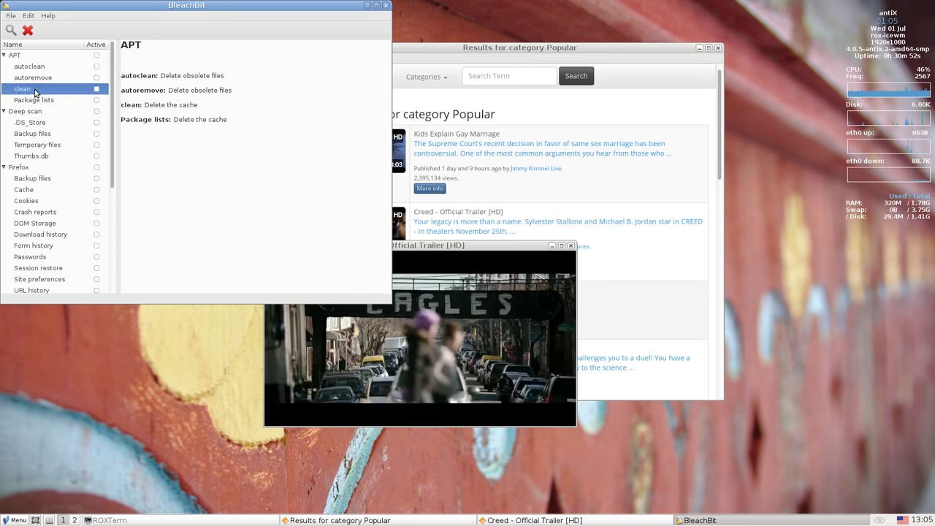
click(38, 66)
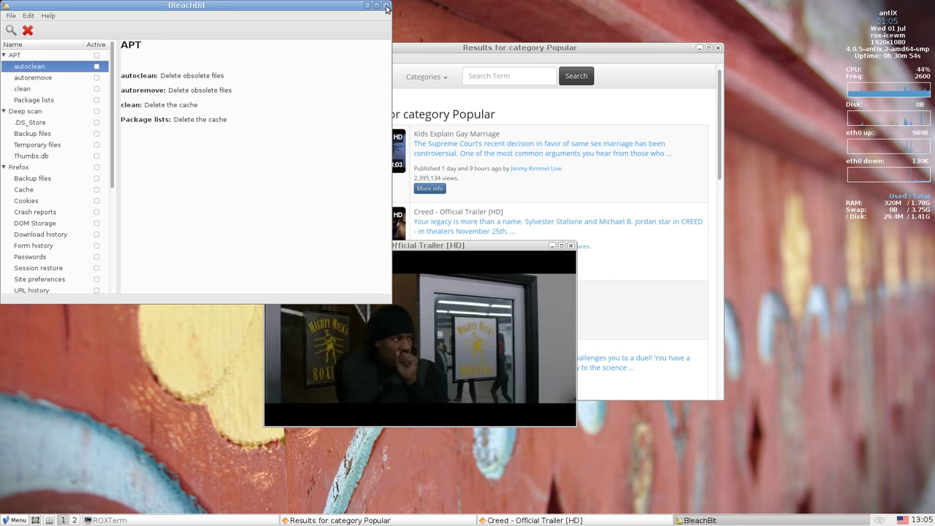
click(387, 6)
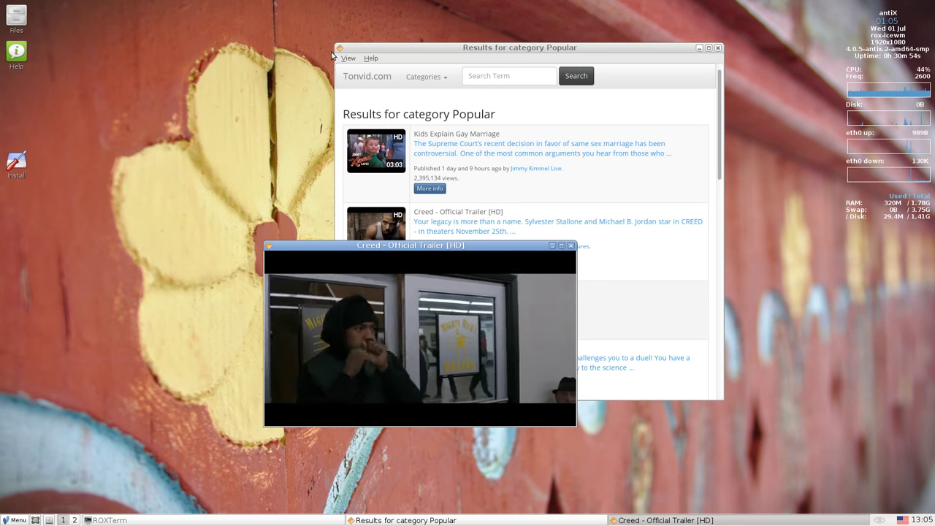
- Launch Htop from the System Tools applications, look over the running processes, and close it
click(18, 520)
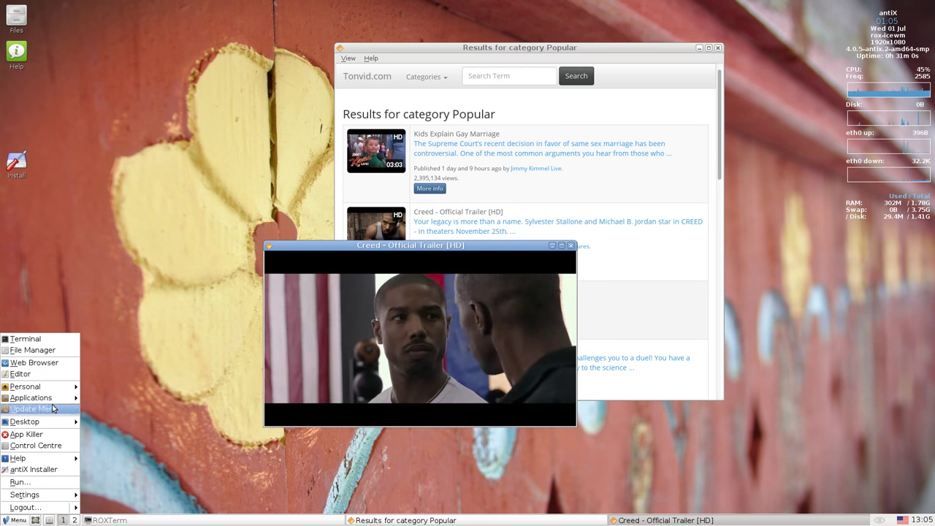
mouse_move(138, 487)
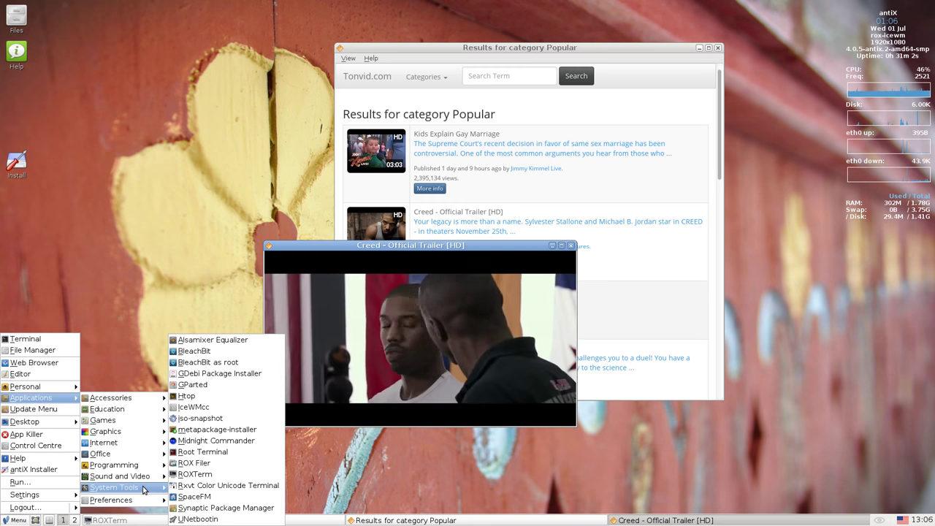
click(237, 398)
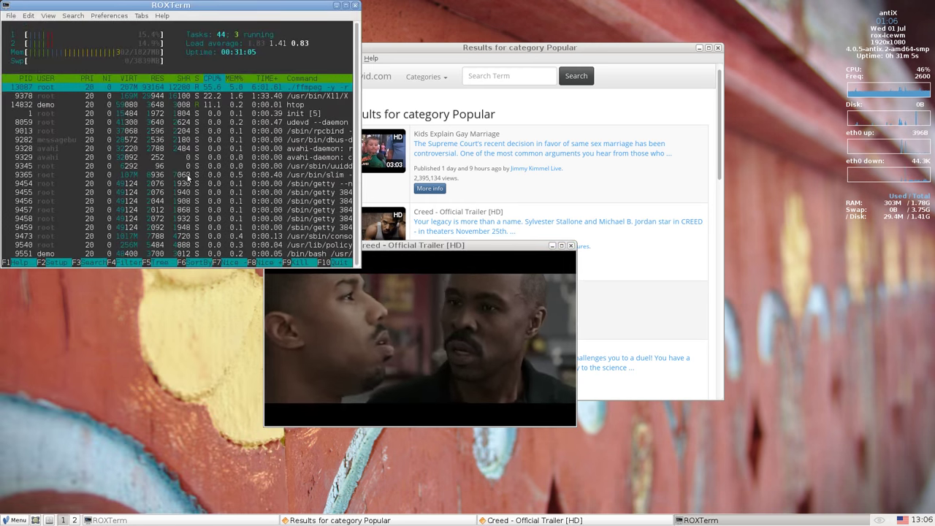
click(355, 5)
- Launch IceWMcc from the System Tools applications, look over the taskbar options, and close the control centre
click(15, 520)
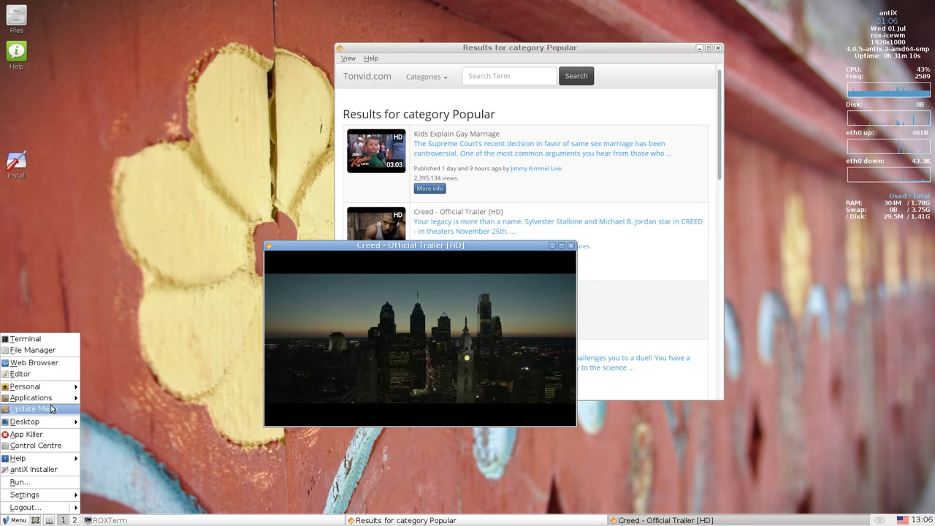
mouse_move(44, 398)
mouse_move(121, 476)
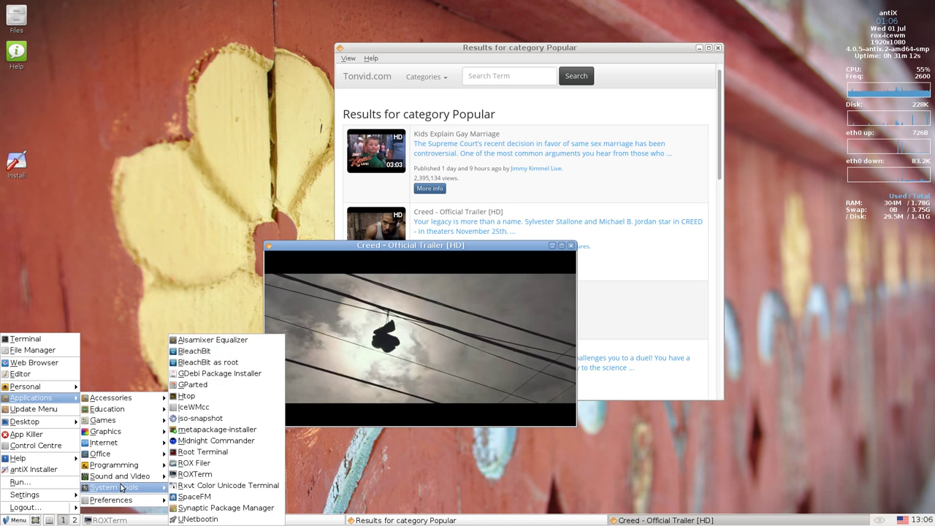
click(226, 404)
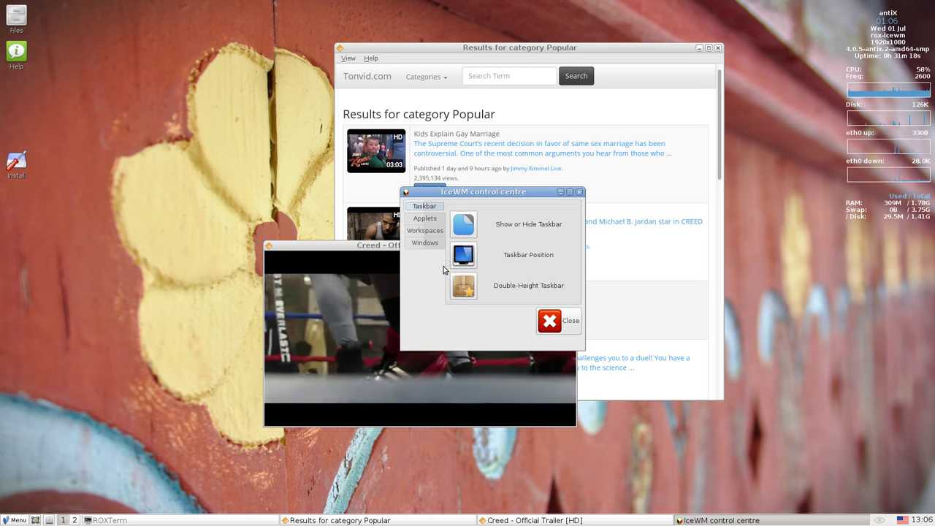
click(550, 321)
- Launch ROXTerm from the System Tools applications and close the terminal window
click(14, 521)
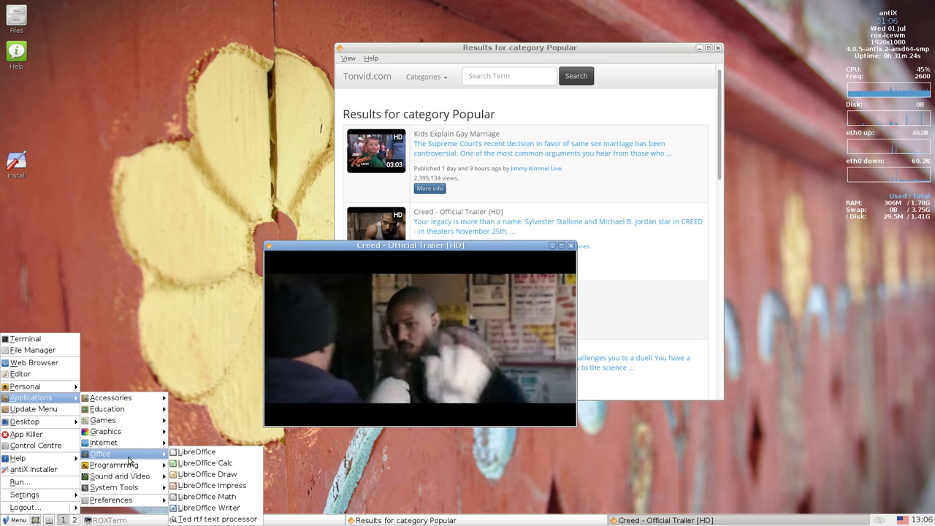
mouse_move(124, 477)
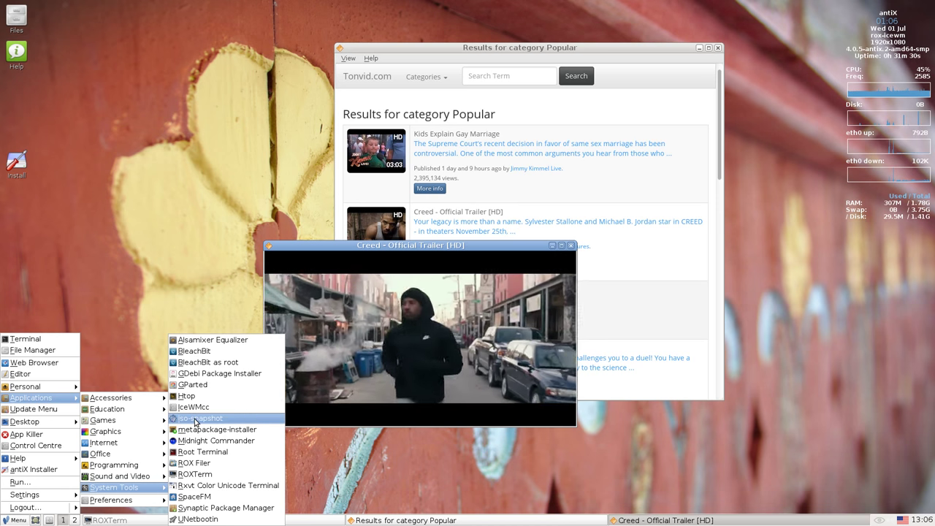
click(193, 474)
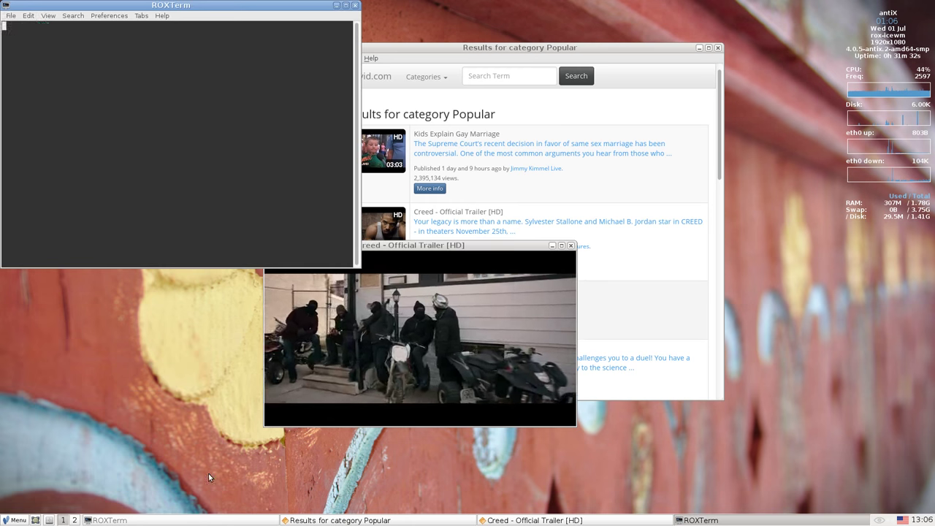
click(353, 6)
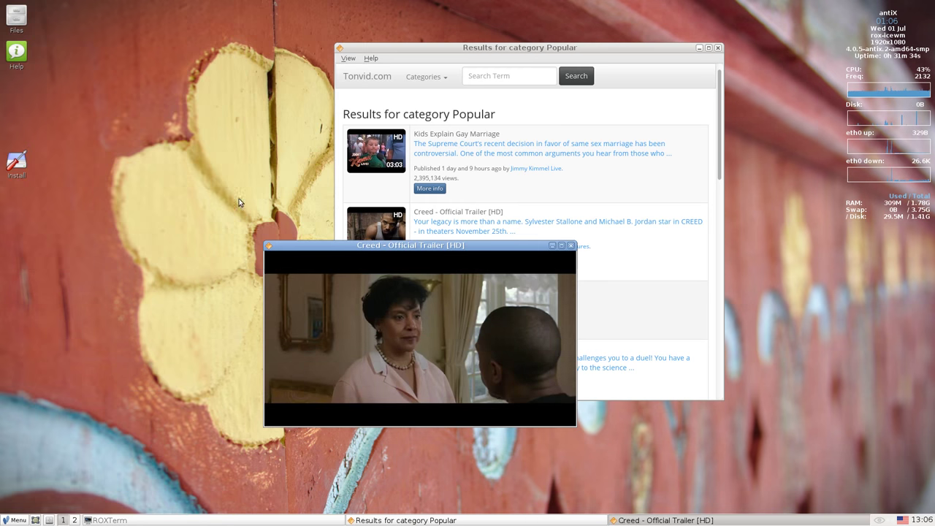
- Launch SpaceFM from the System Tools applications, view its About information and close the dialog
click(15, 519)
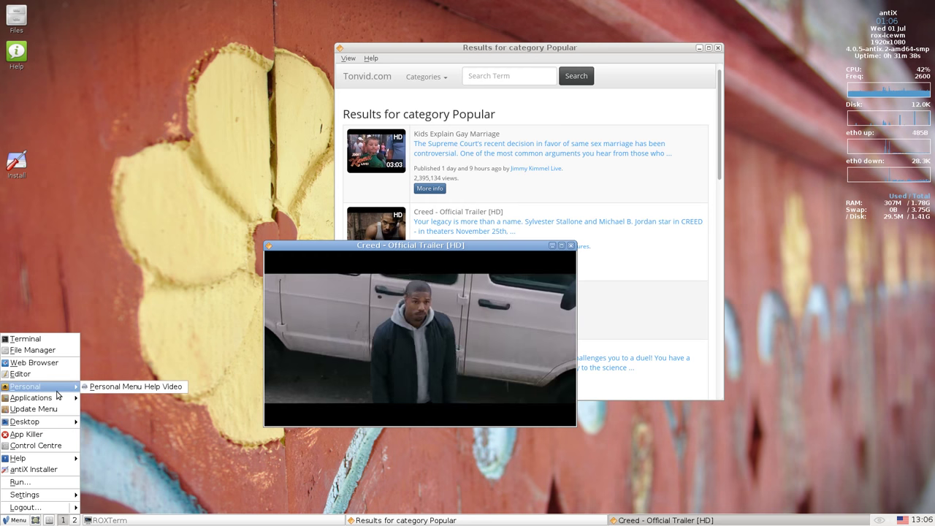
mouse_move(148, 444)
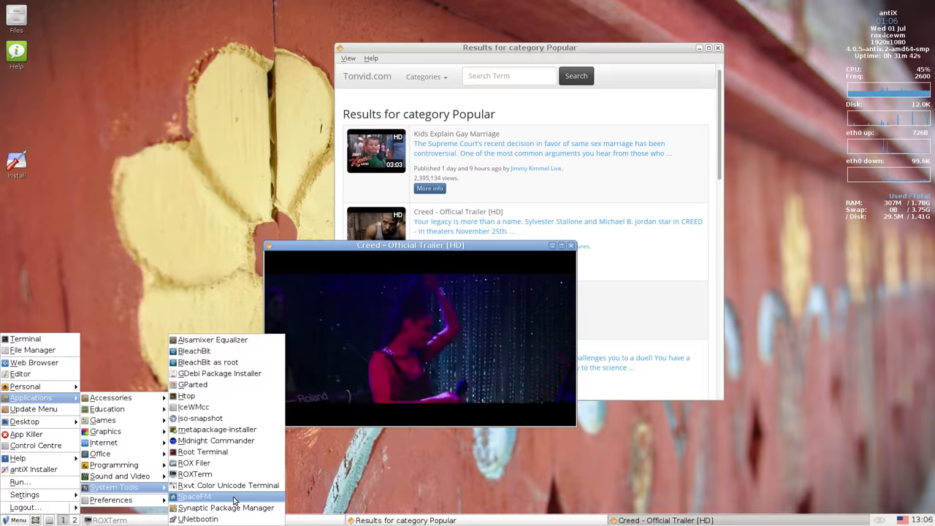
click(234, 498)
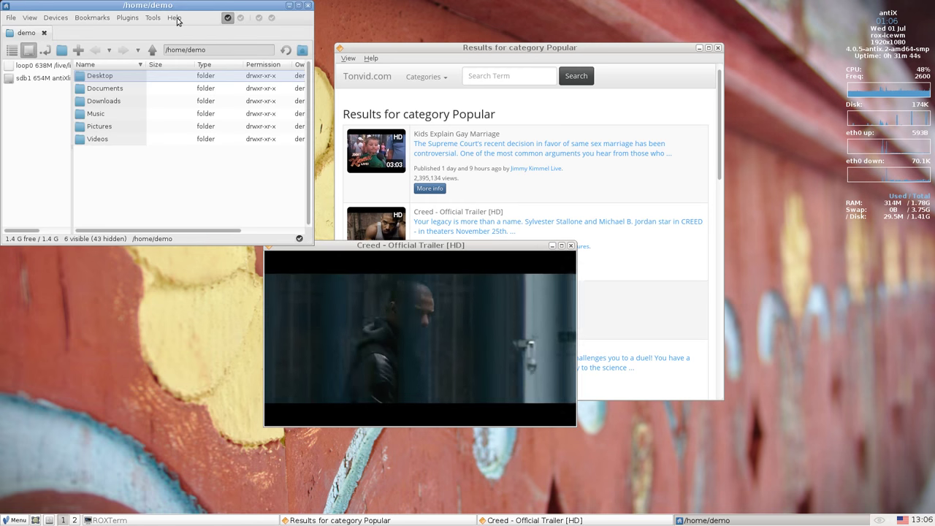
click(173, 17)
click(189, 113)
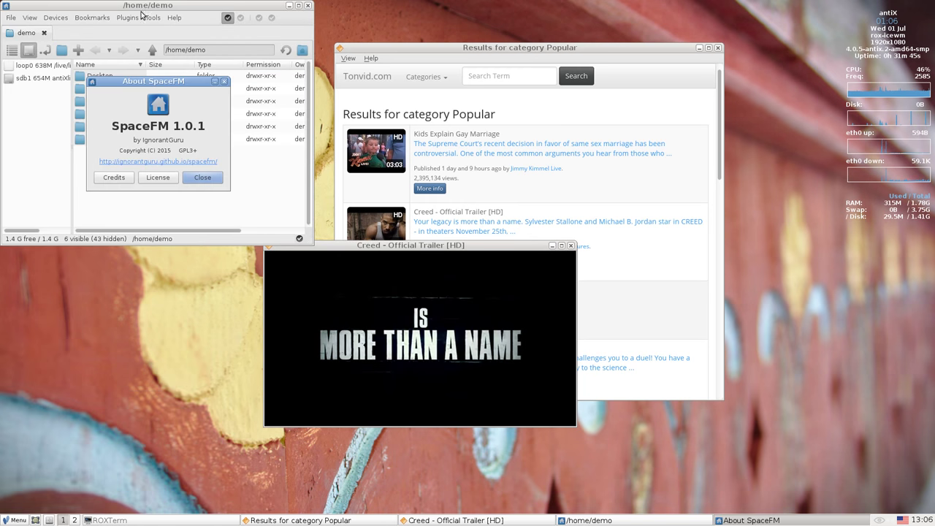
click(203, 184)
- Maximize the file manager window, then view the Downloads folder and return to /home/demo
double_click(145, 5)
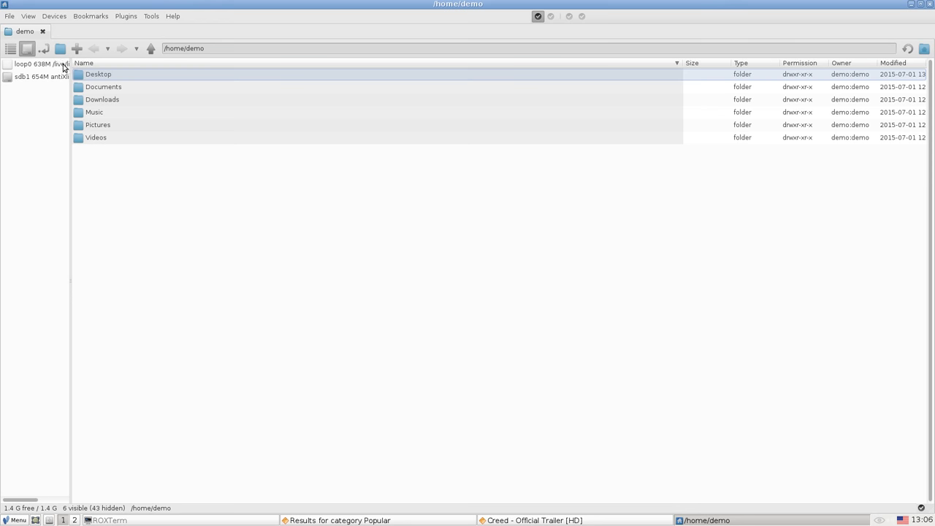
double_click(114, 95)
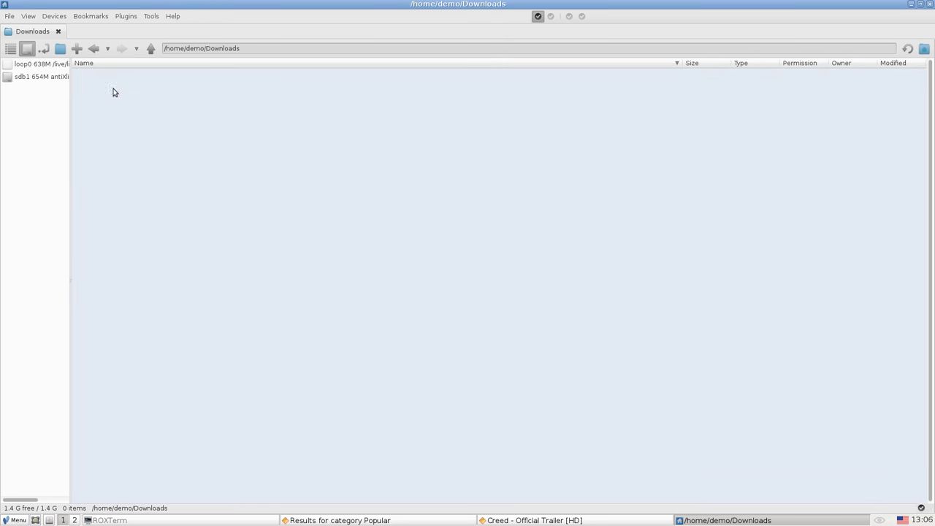
click(93, 49)
- Look over the Downloads folder's Open and View options and toggle on the Side Toolbar
right_click(117, 100)
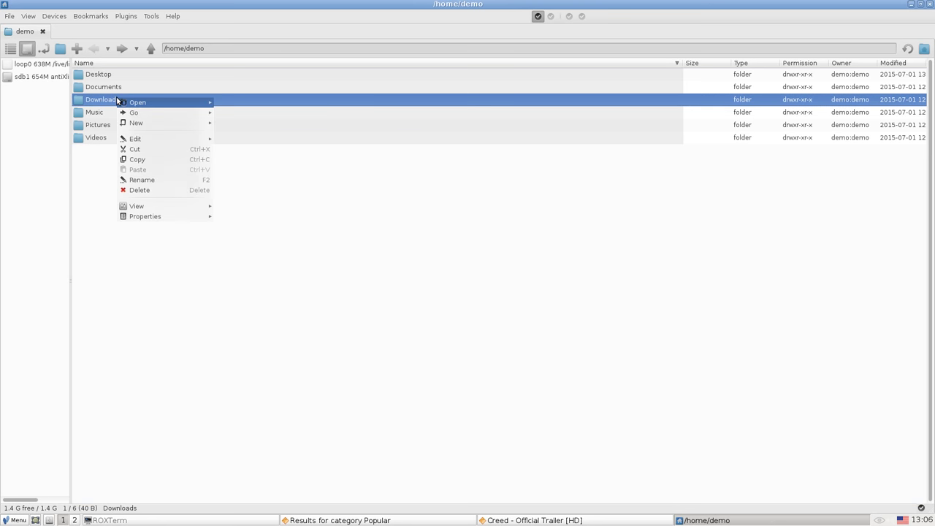
mouse_move(119, 100)
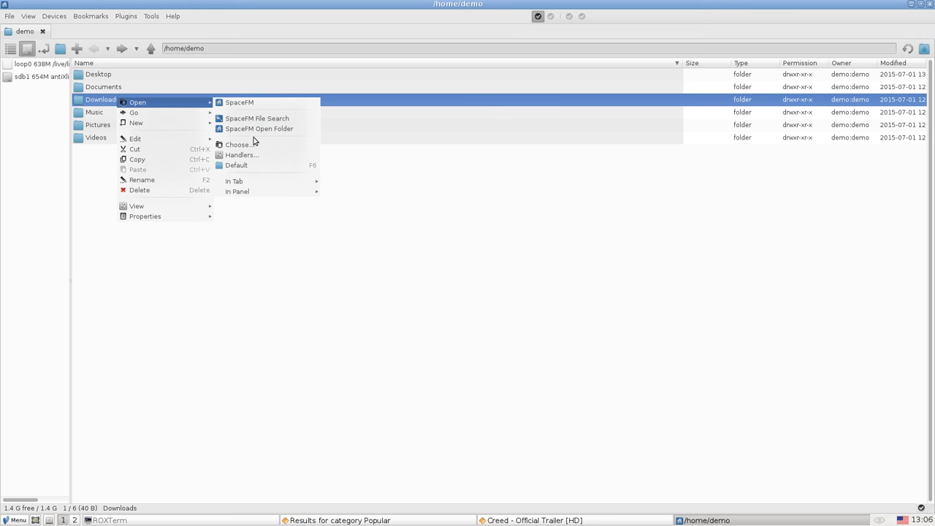
mouse_move(180, 126)
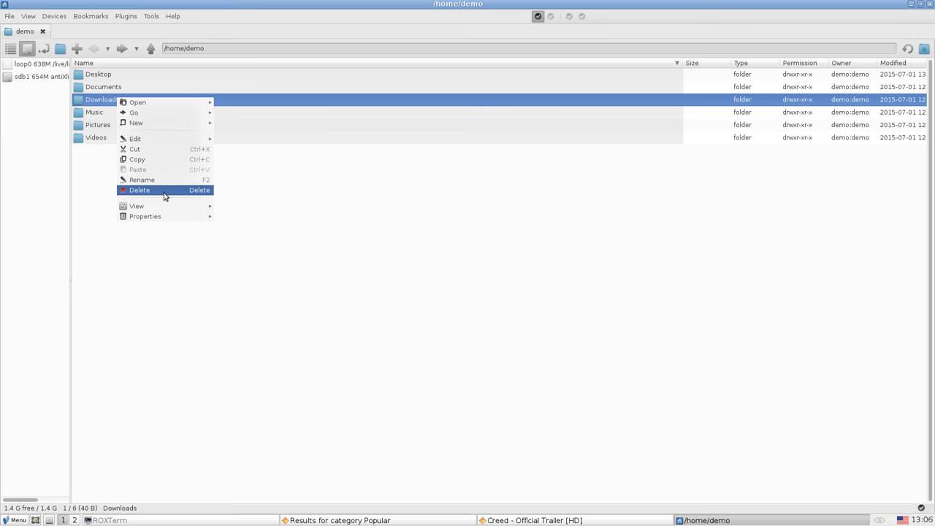
mouse_move(173, 206)
click(244, 217)
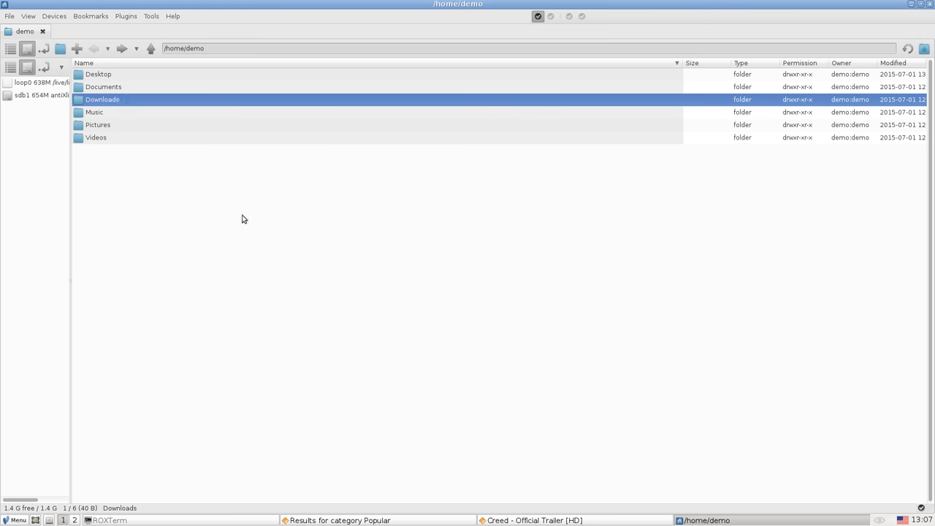
- Look over the View and Sort options for the Downloads folder and refresh the file list
right_click(127, 102)
mouse_move(162, 209)
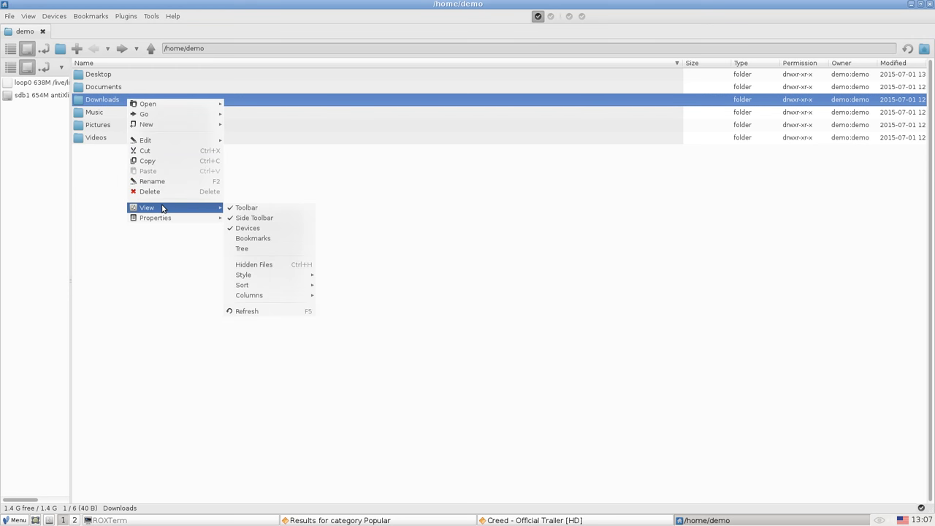
mouse_move(265, 288)
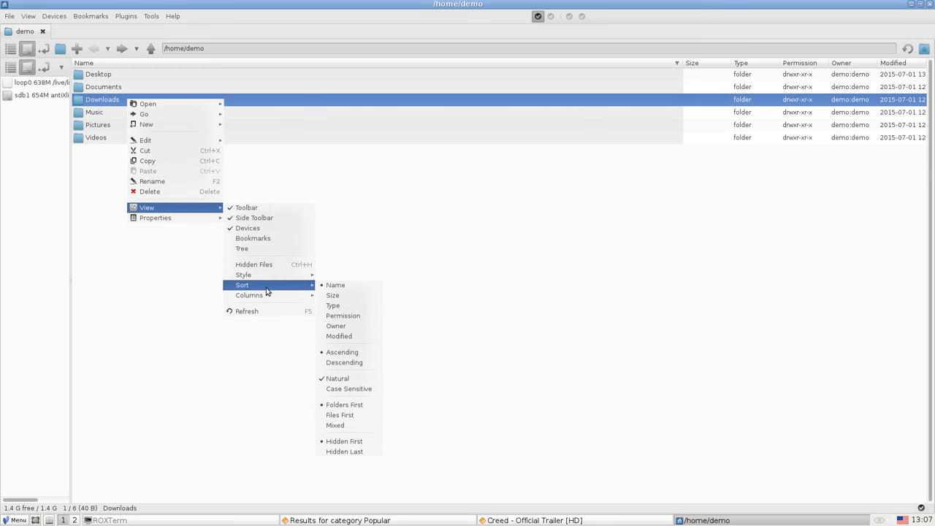
click(265, 313)
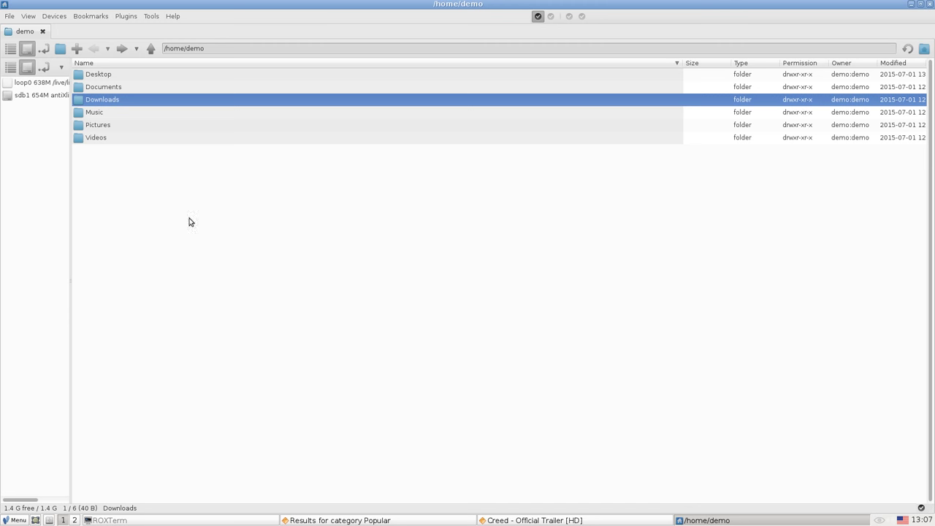
- View the info and permissions in the Downloads folder's properties and close the dialog
right_click(122, 100)
mouse_move(169, 218)
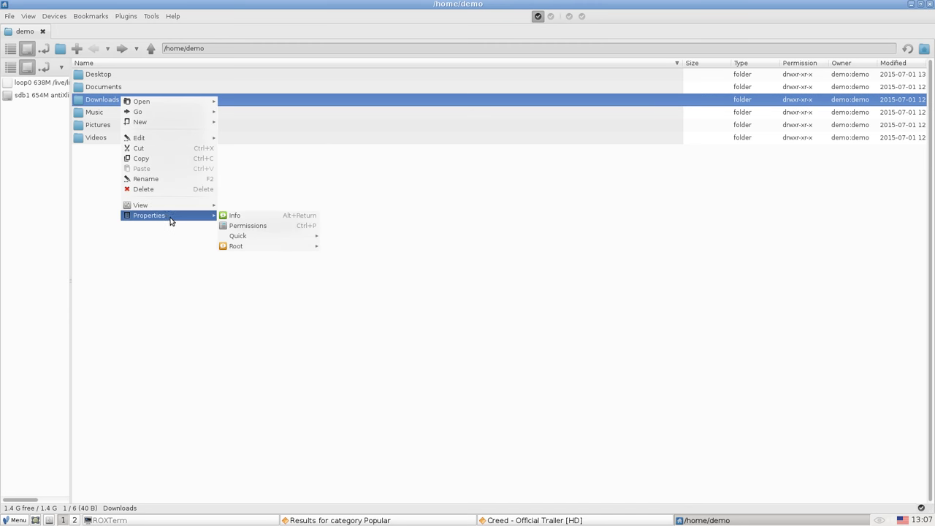
click(232, 216)
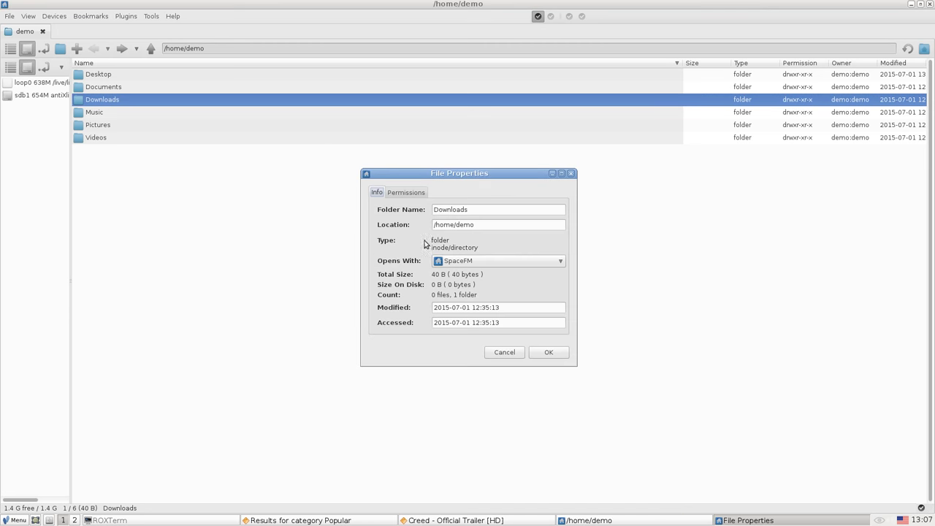
click(413, 193)
click(375, 194)
click(544, 352)
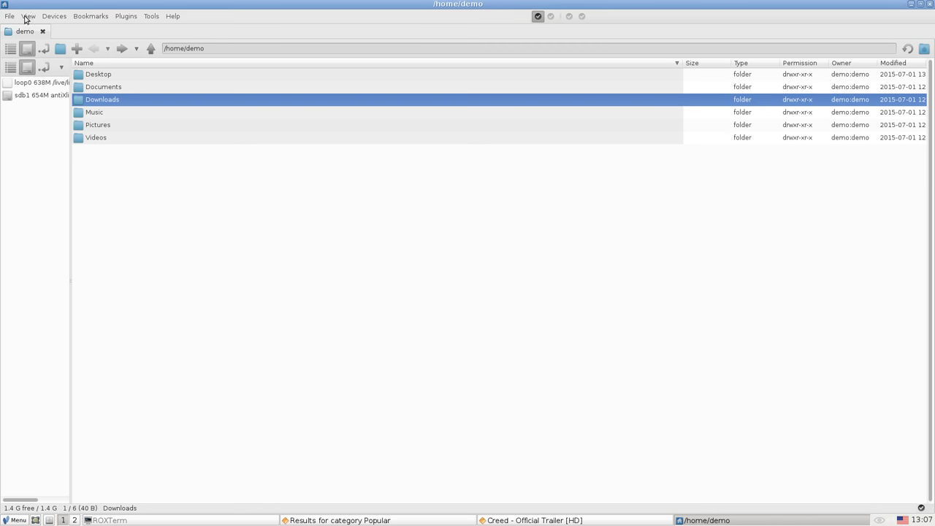
- Close the SpaceFM file manager and the Creed trailer video window
click(10, 16)
click(20, 117)
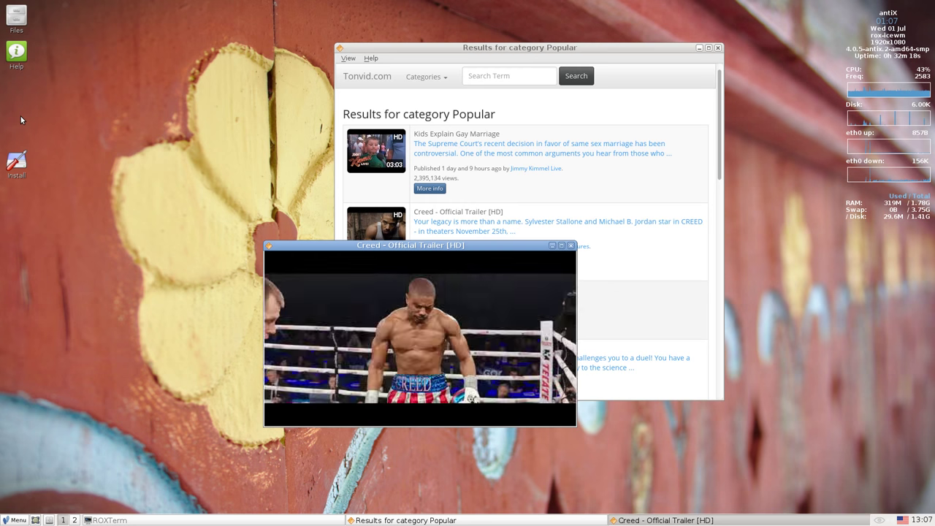
click(570, 246)
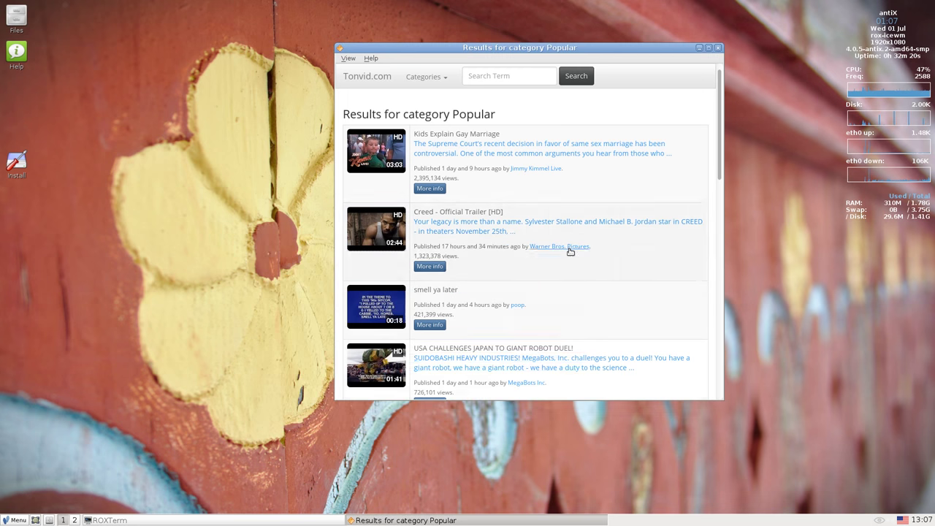
- View the players listed in the YouTube browser's settings, cancel the dialog and close the browser
click(348, 57)
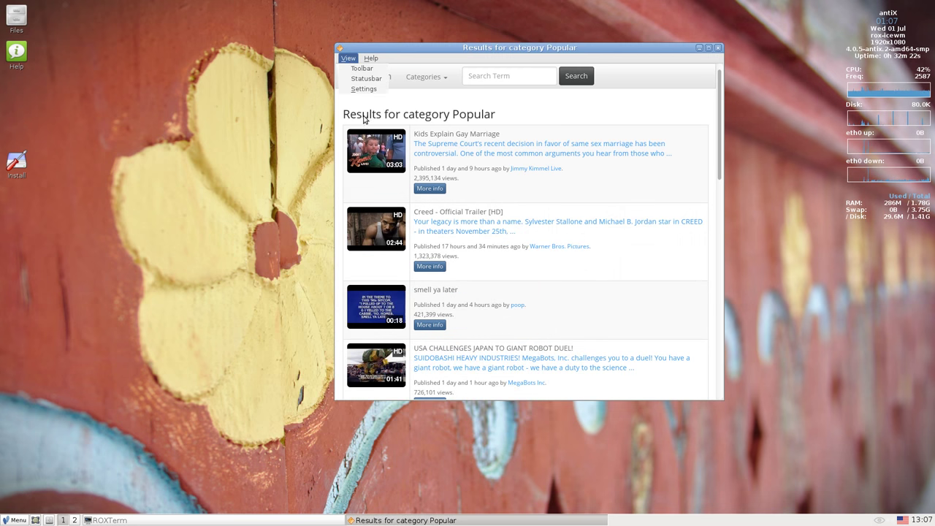
click(352, 90)
click(407, 203)
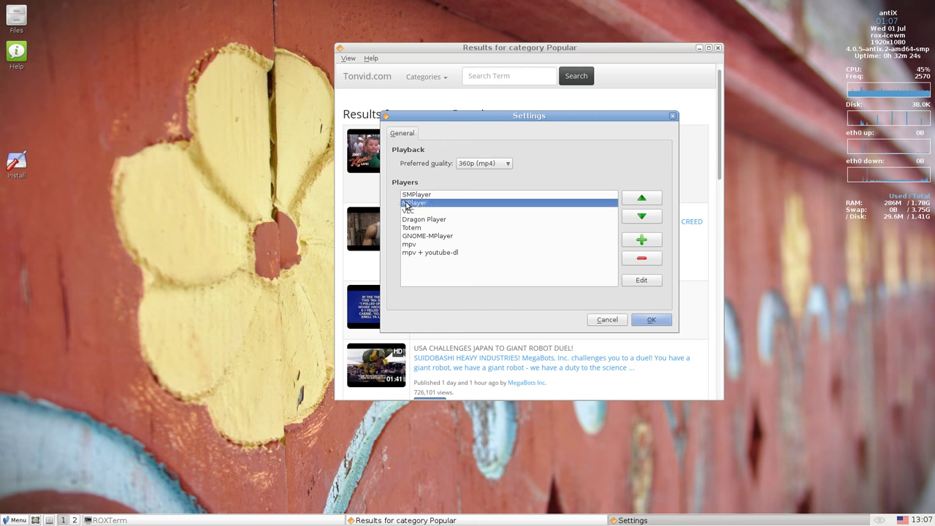
click(411, 228)
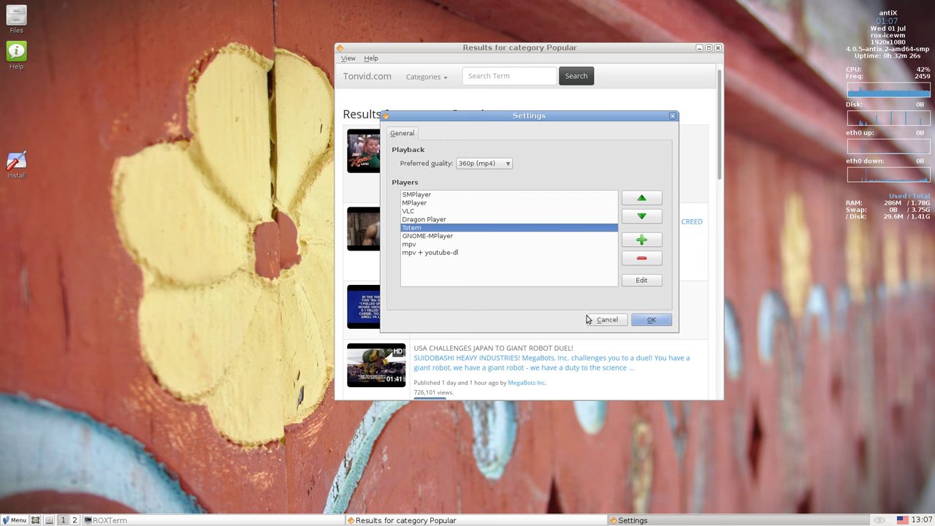
click(618, 320)
click(718, 47)
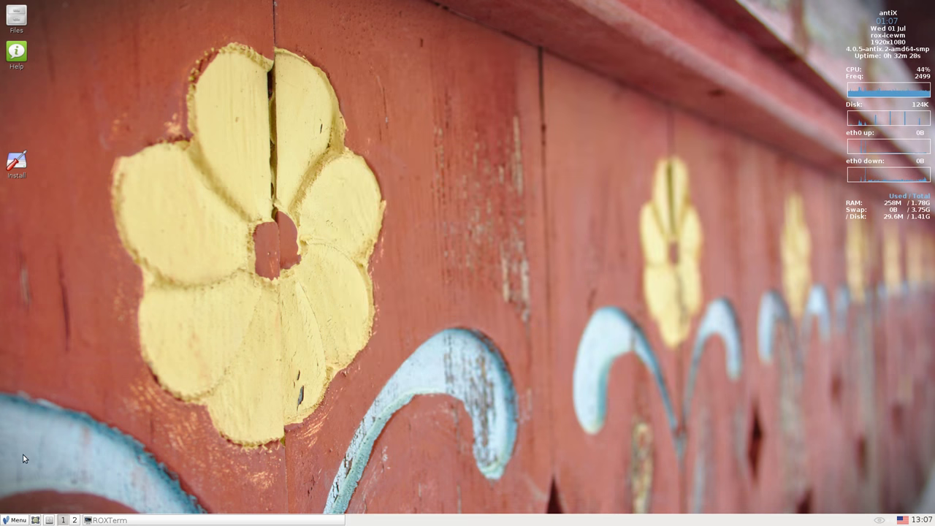
- Launch UNetbootin from the System Tools applications and cancel its administrative password request
click(15, 520)
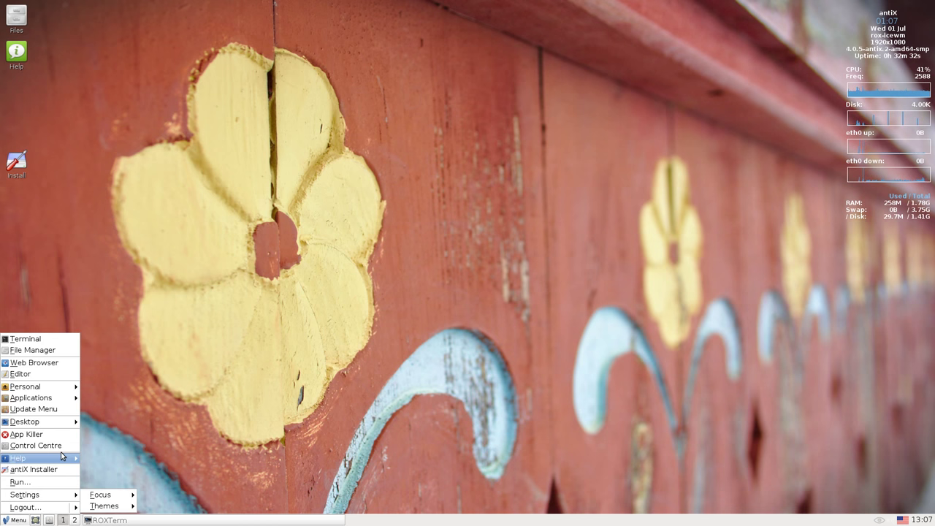
mouse_move(65, 398)
mouse_move(103, 413)
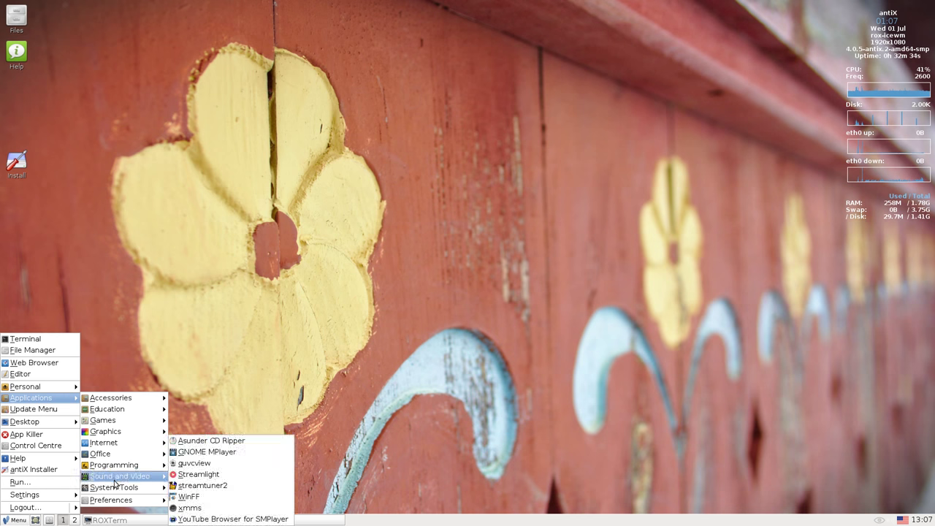
mouse_move(116, 490)
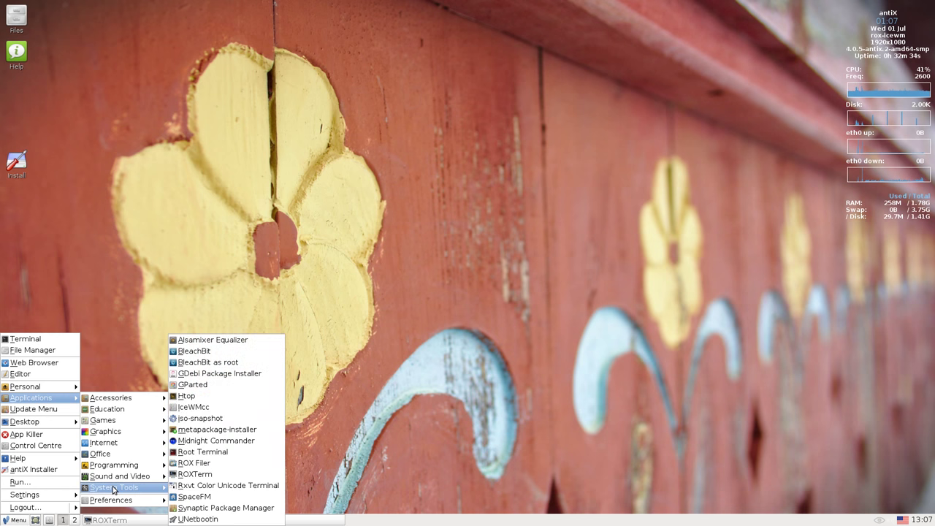
click(202, 519)
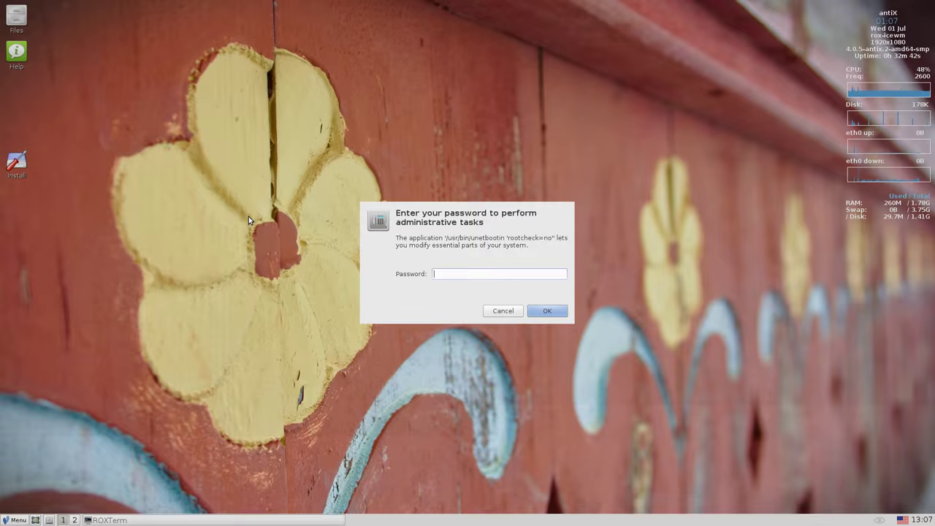
click(504, 312)
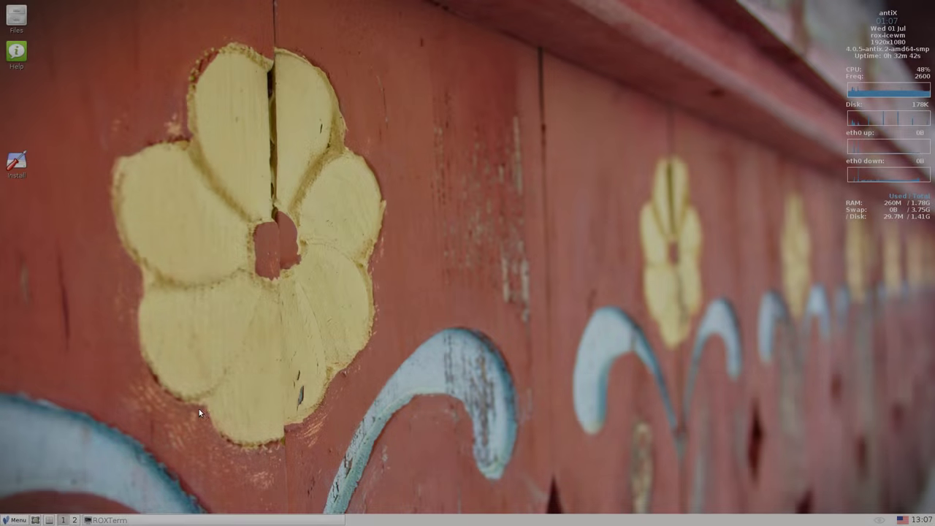
- Look through the Office and Games application categories and open the antiX Control Centre
click(14, 520)
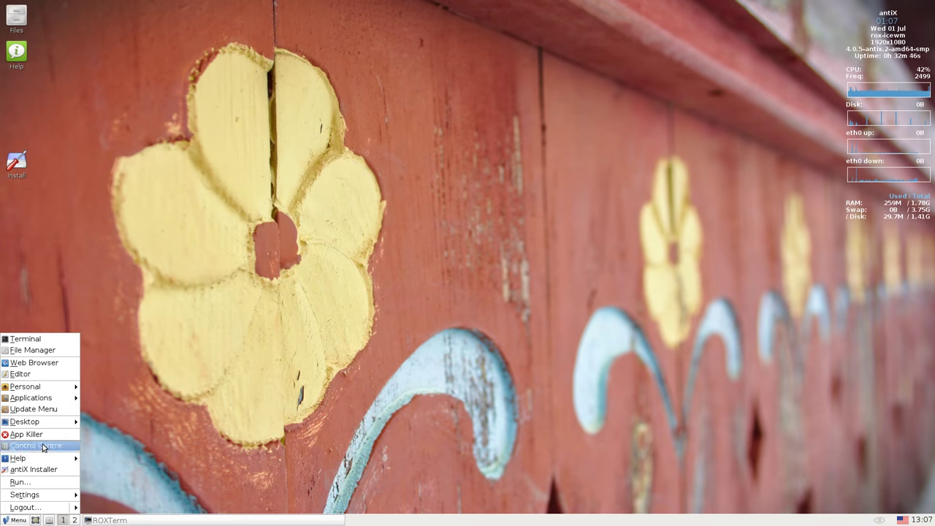
mouse_move(46, 424)
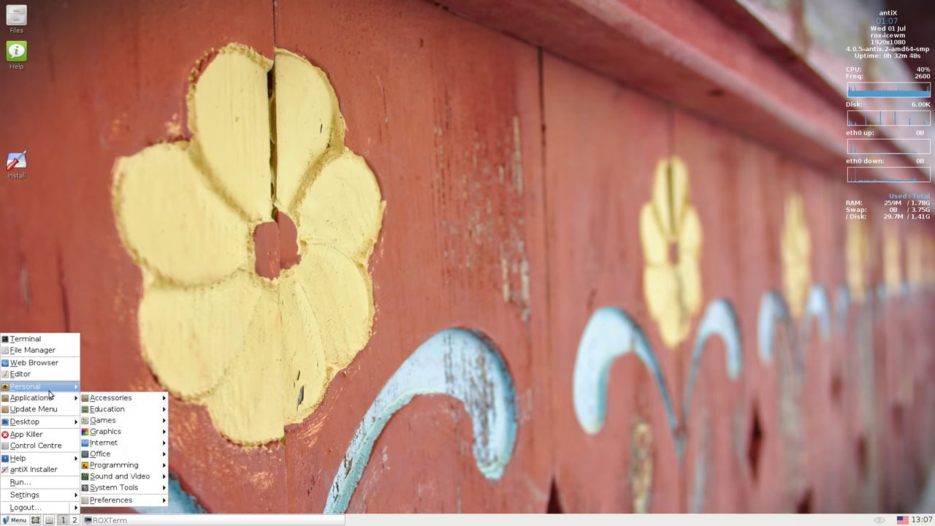
mouse_move(153, 466)
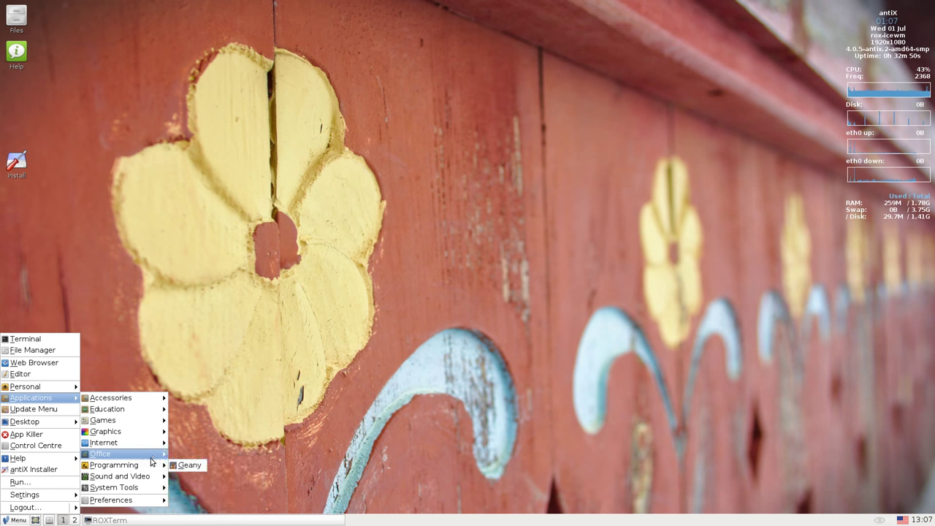
mouse_move(154, 402)
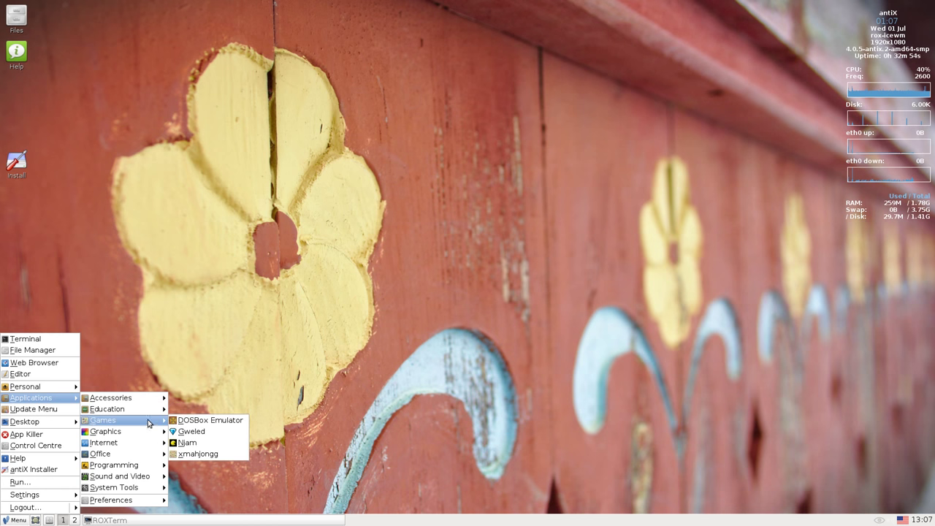
mouse_move(144, 444)
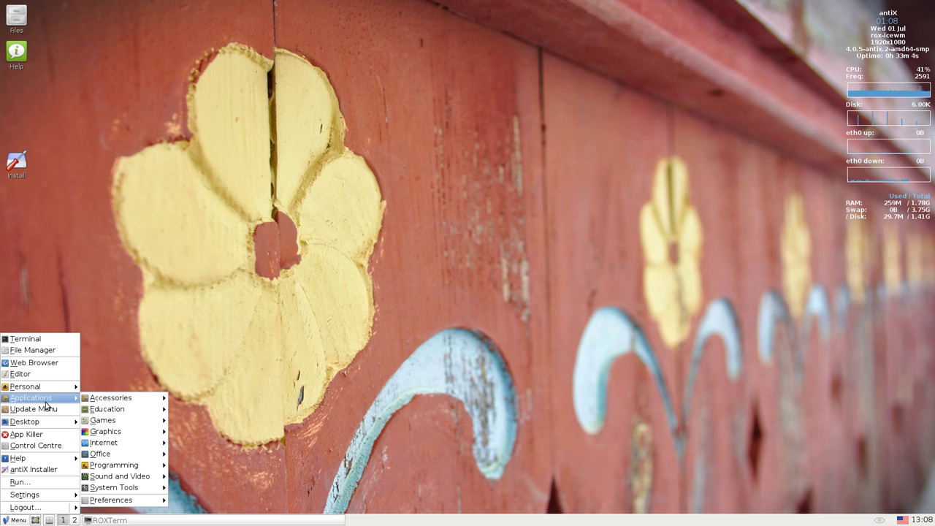
click(36, 446)
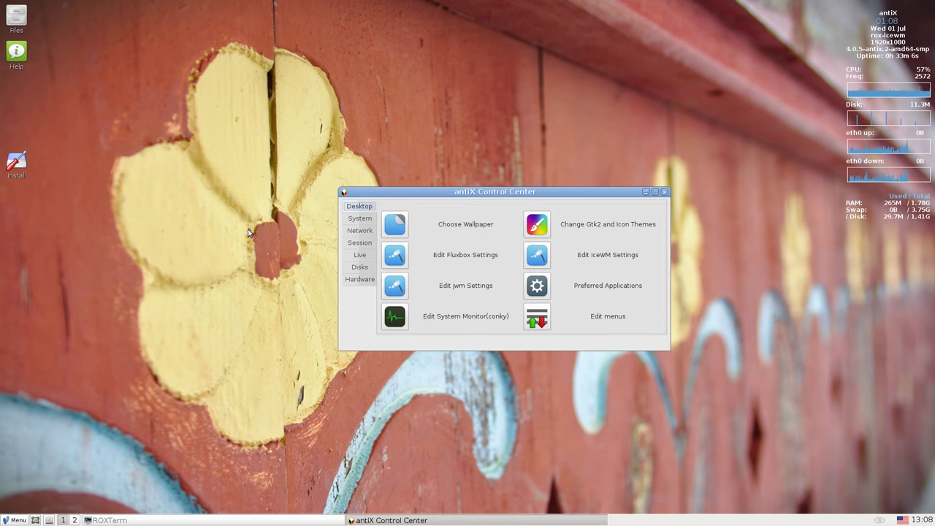
- Set the desktop wallpaper mode to Random Wallpaper, apply it and close the wallpaper chooser
click(399, 226)
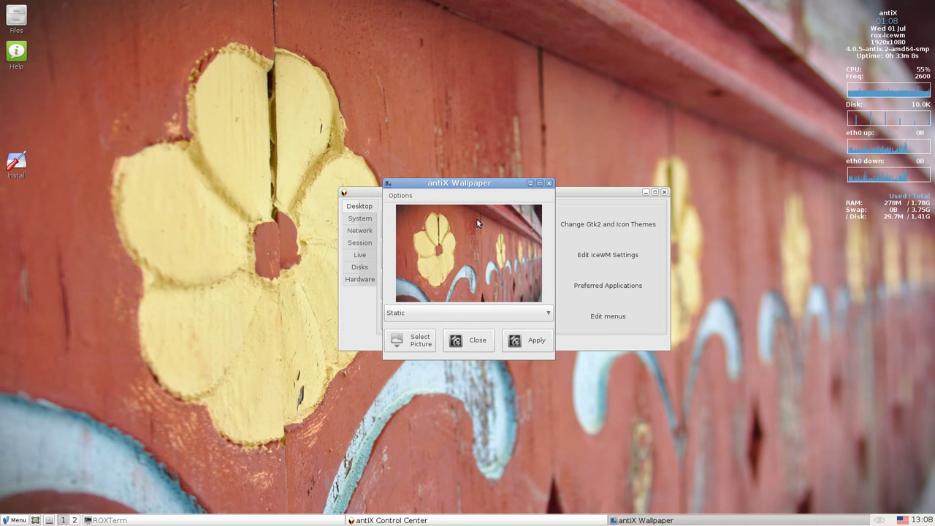
click(435, 313)
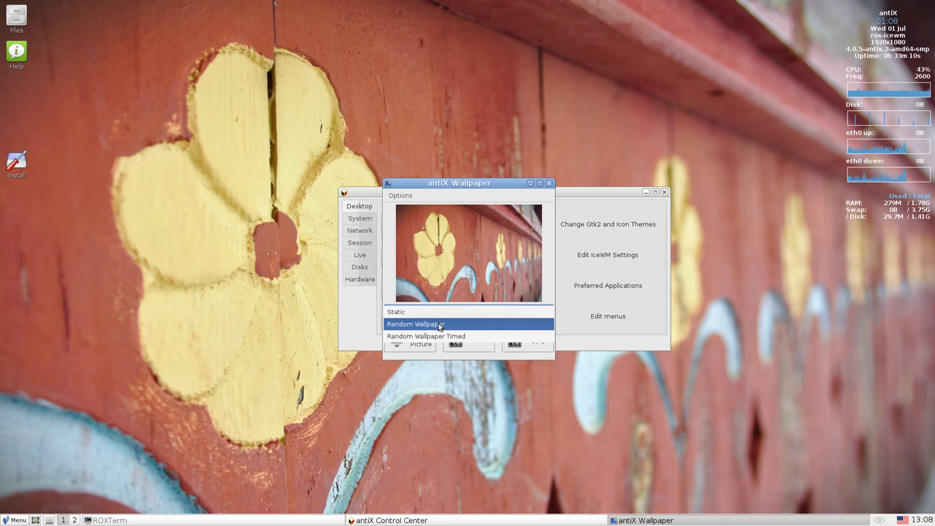
click(439, 326)
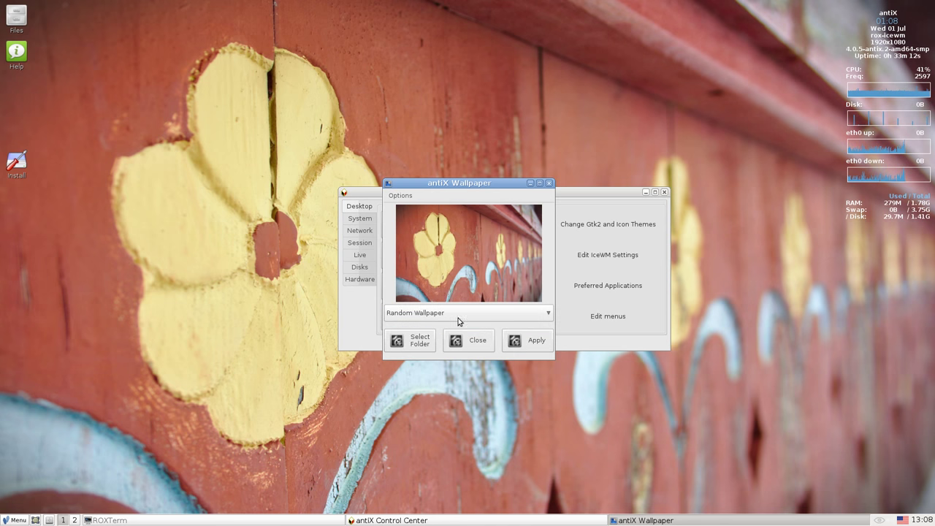
click(531, 345)
click(530, 345)
click(530, 345)
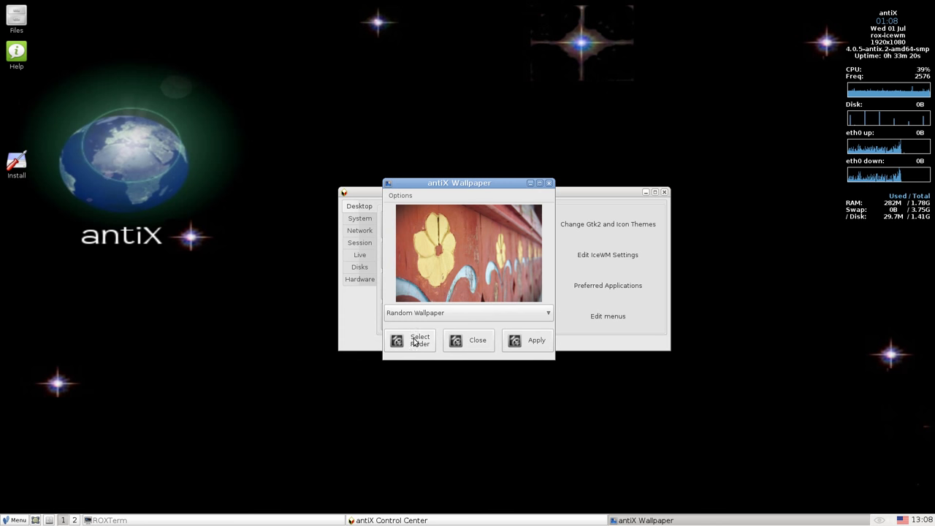
click(549, 184)
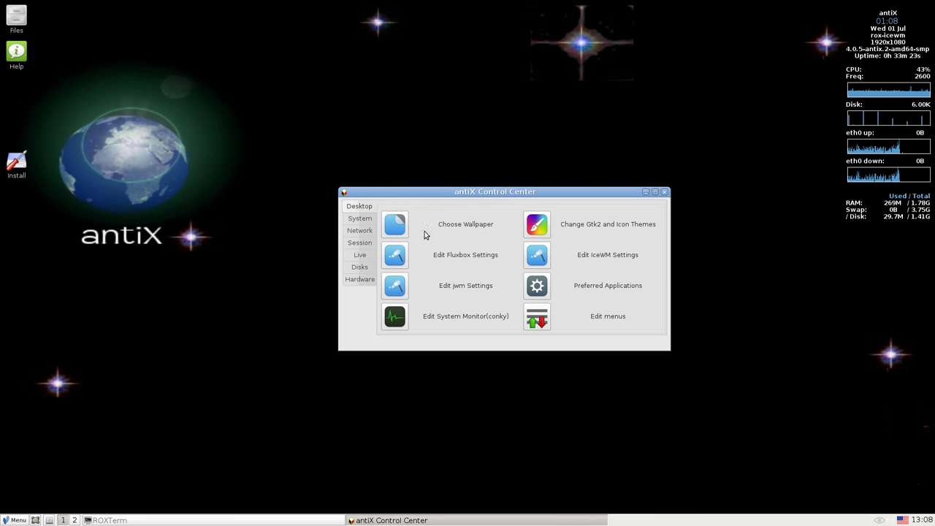
- Launch Manage Packages and Edit Config Files from the Control Center's System tools, cancelling the administrative password requests
click(367, 219)
click(395, 229)
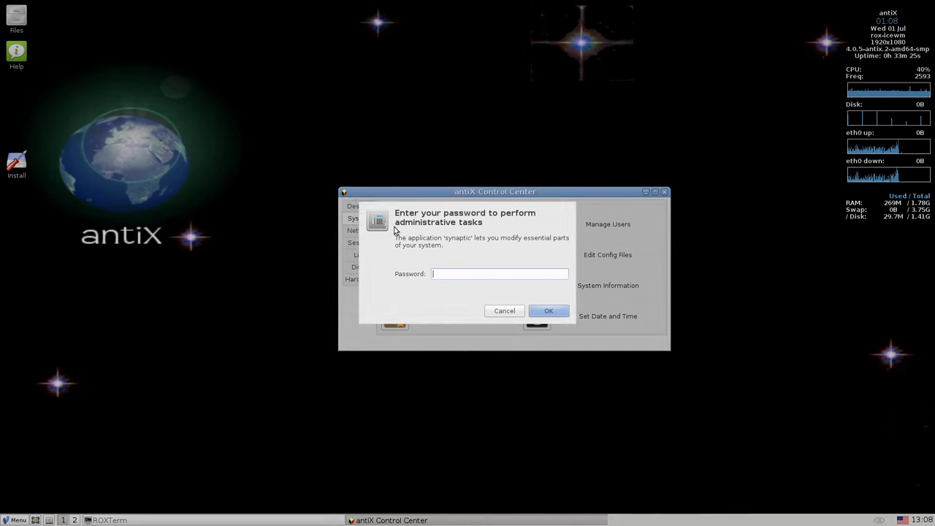
click(499, 313)
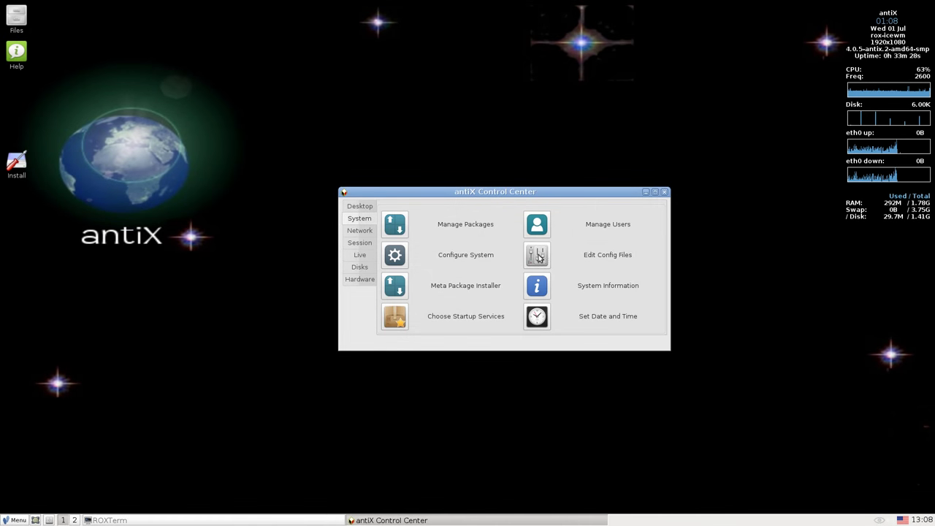
click(533, 257)
click(504, 338)
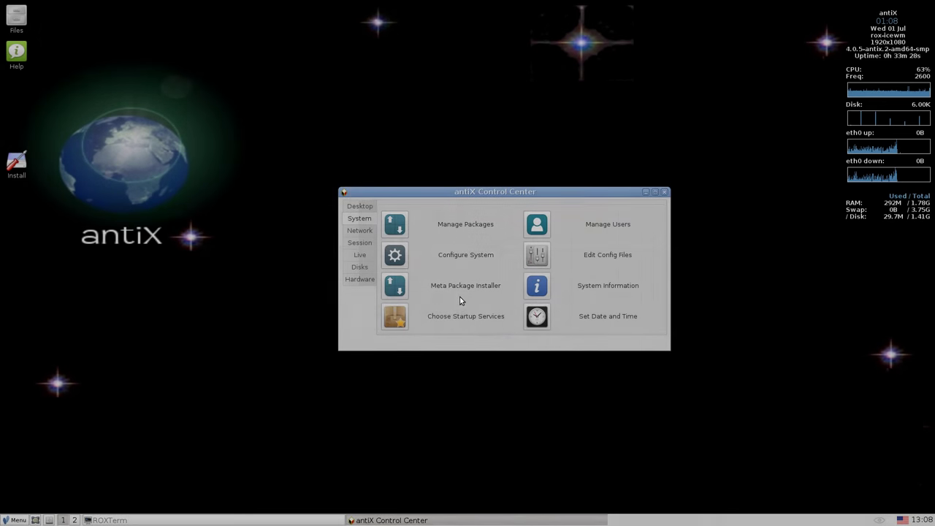
- View the Network, Session, Live, Disks and Hardware tools in the Control Center and close it
click(360, 231)
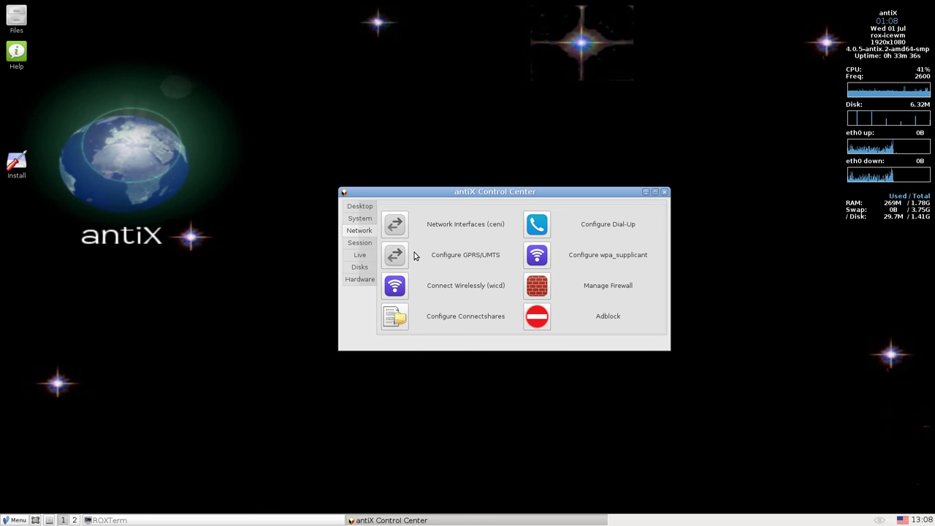
click(351, 245)
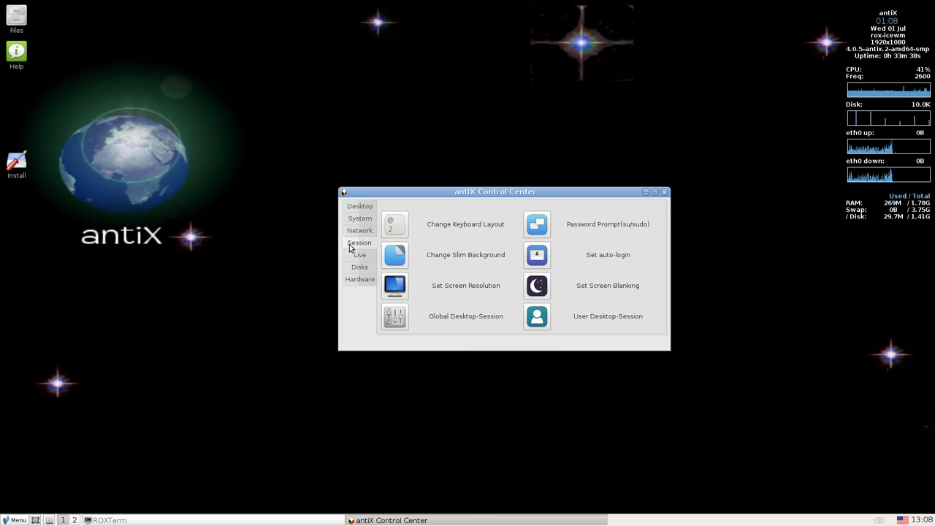
click(353, 257)
click(355, 268)
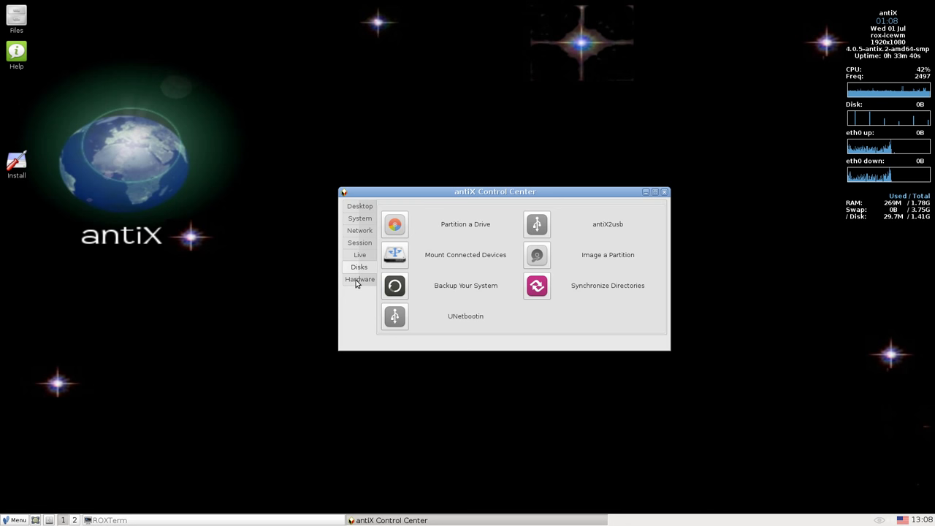
click(357, 282)
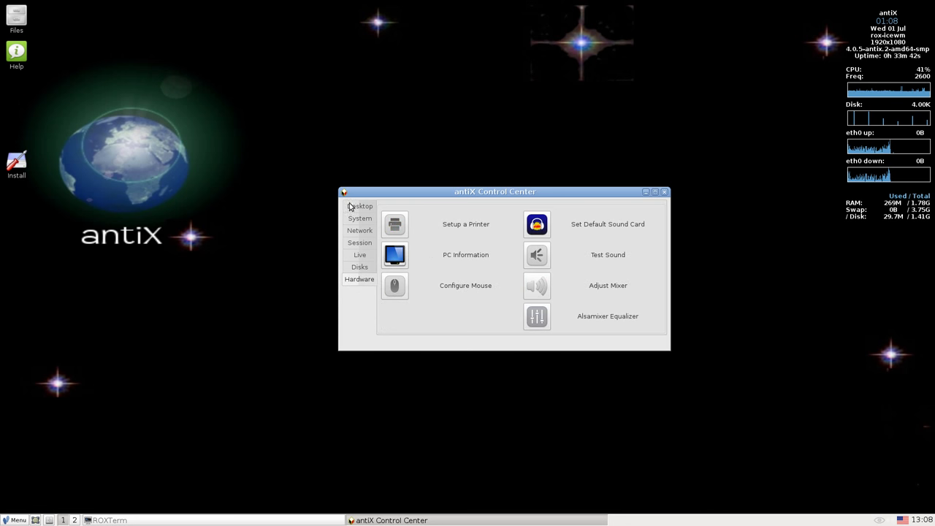
click(664, 192)
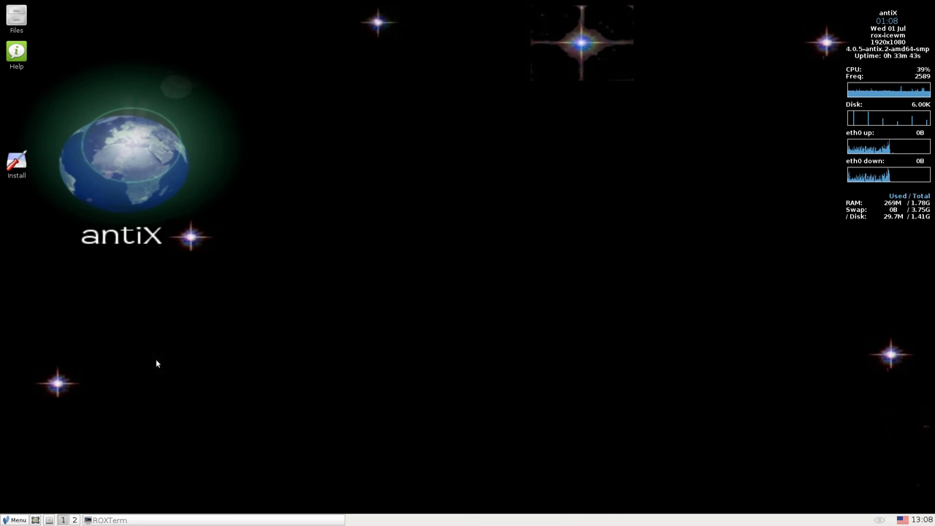
- Run App Killer on the desktop background near the antiX logo
click(19, 518)
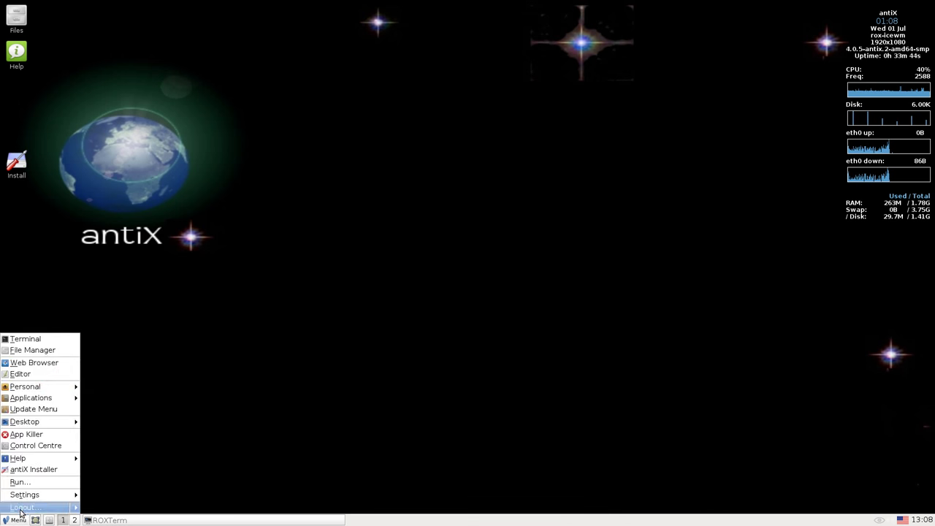
click(39, 434)
click(172, 217)
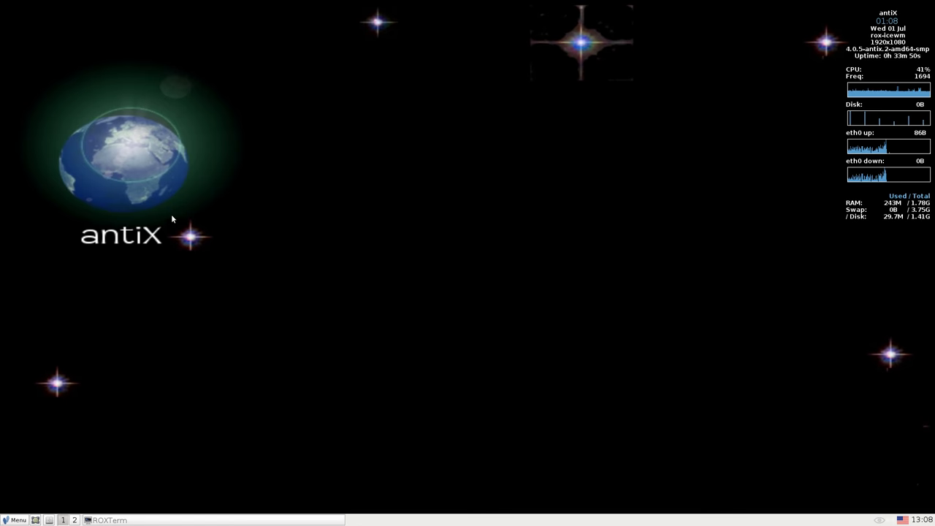
- Start the antiX Installer with Jessie as the Debian and antiX repository
click(8, 519)
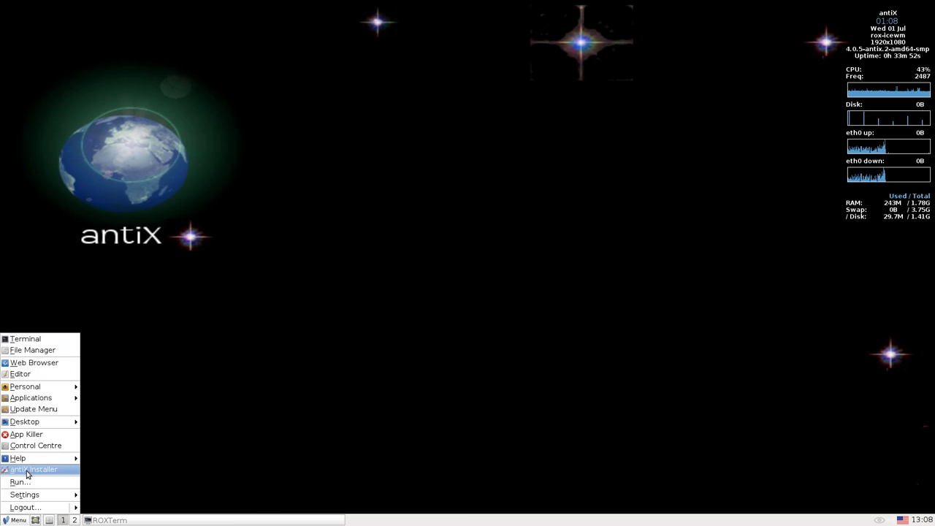
click(27, 471)
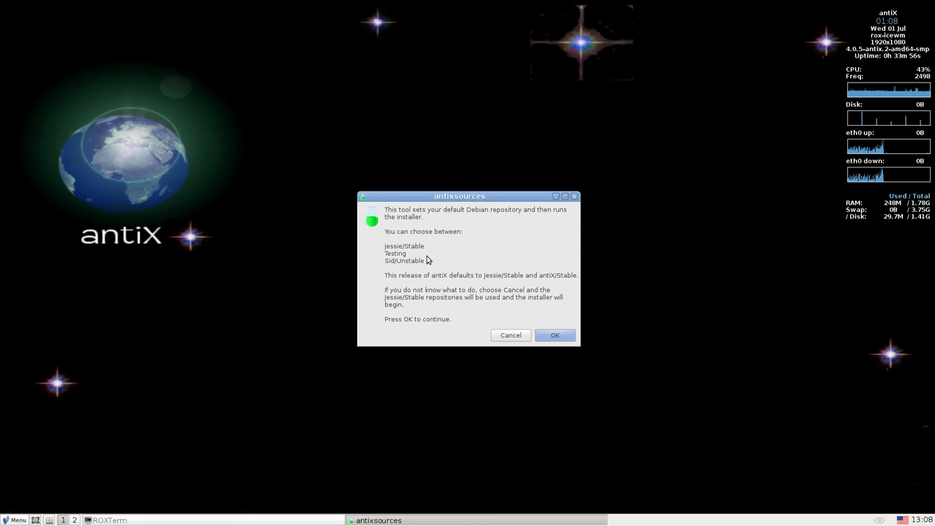
click(554, 336)
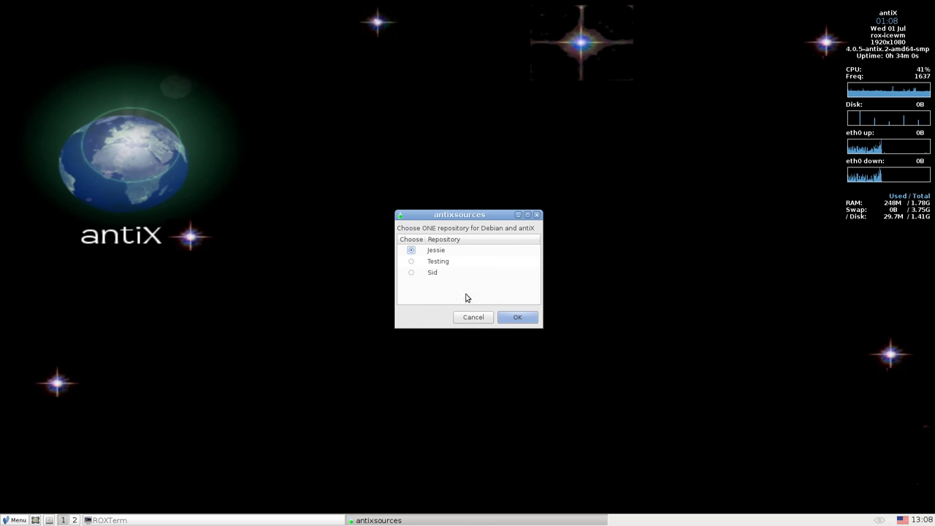
click(514, 318)
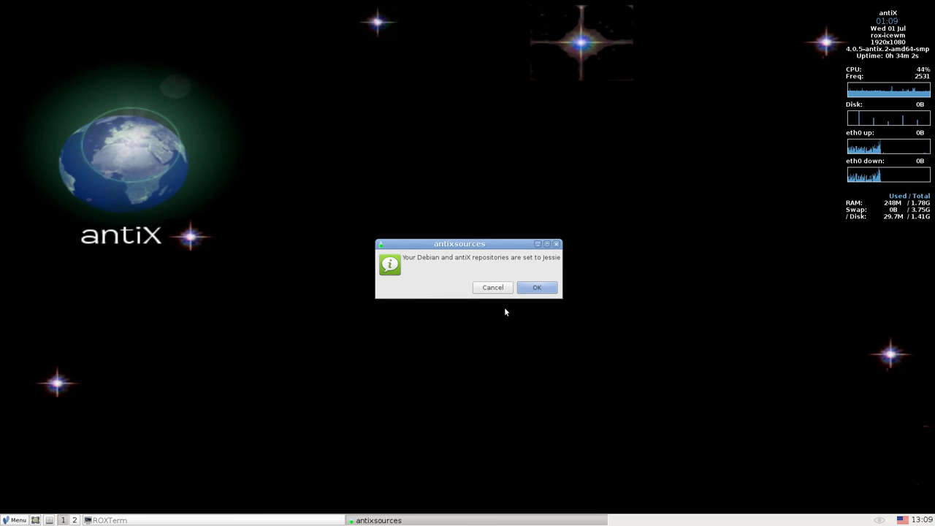
click(534, 288)
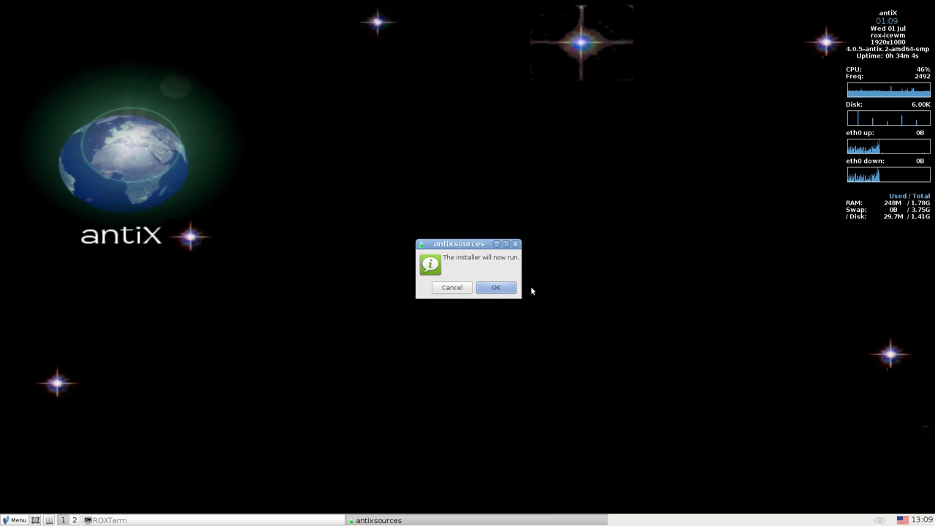
click(510, 287)
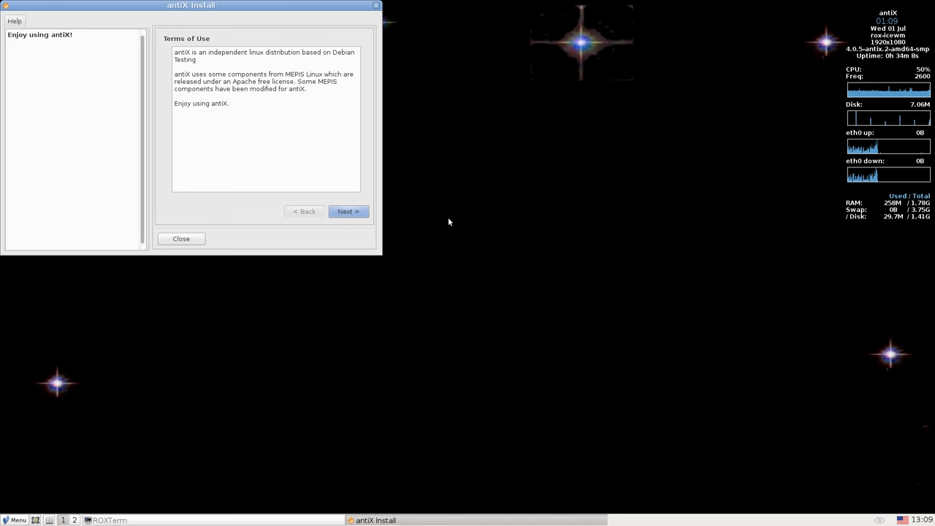
- Move the installer window towards the screen's centre, view the disks available for installation and close the installer
drag(178, 7, 399, 120)
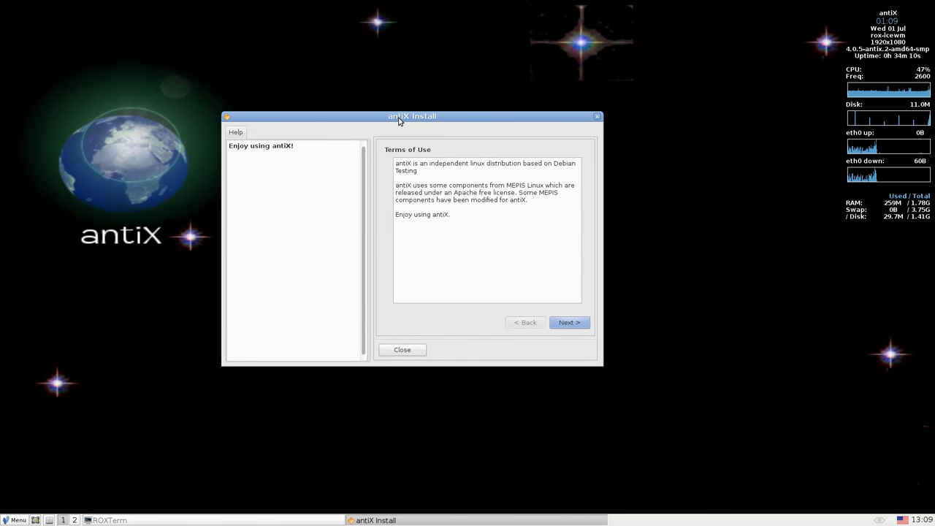
click(562, 326)
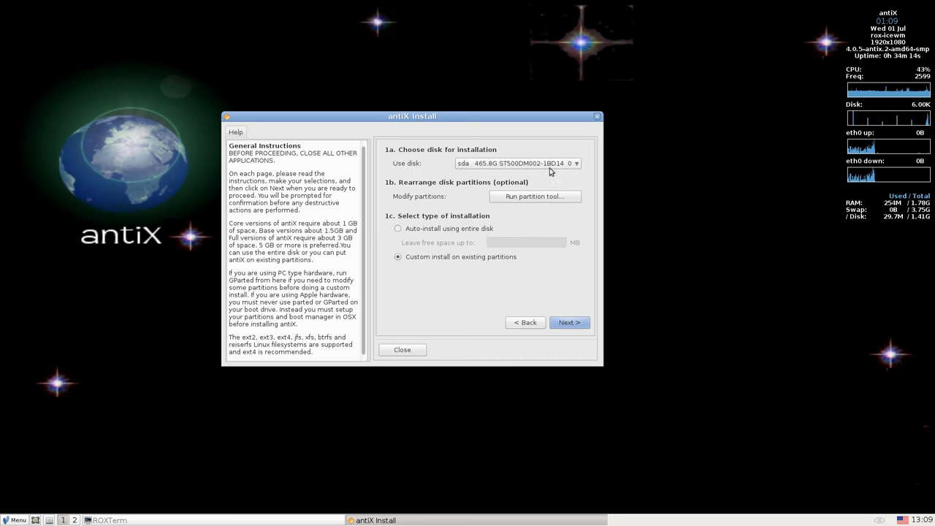
click(574, 164)
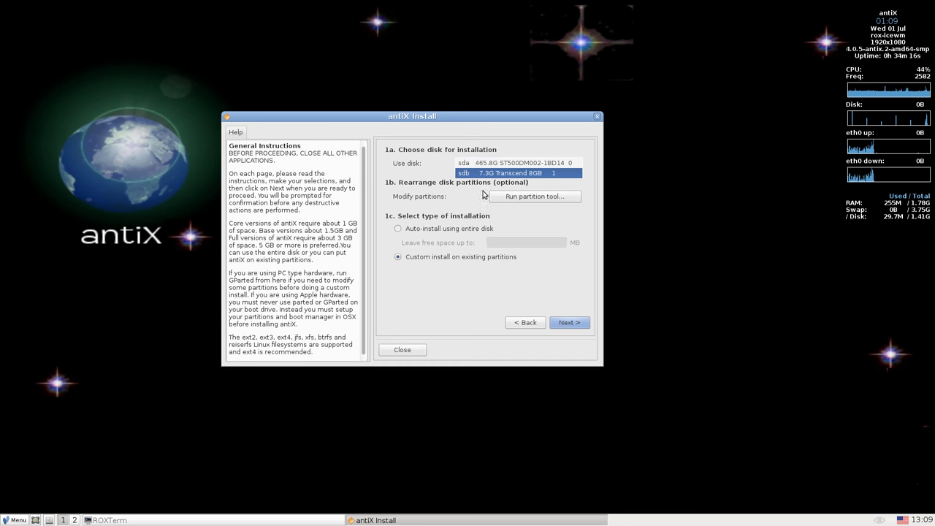
click(449, 275)
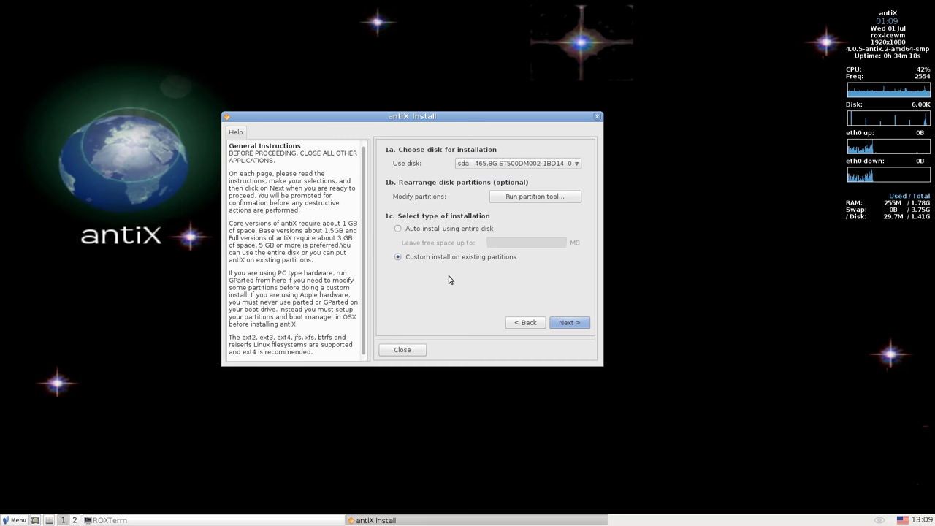
click(403, 350)
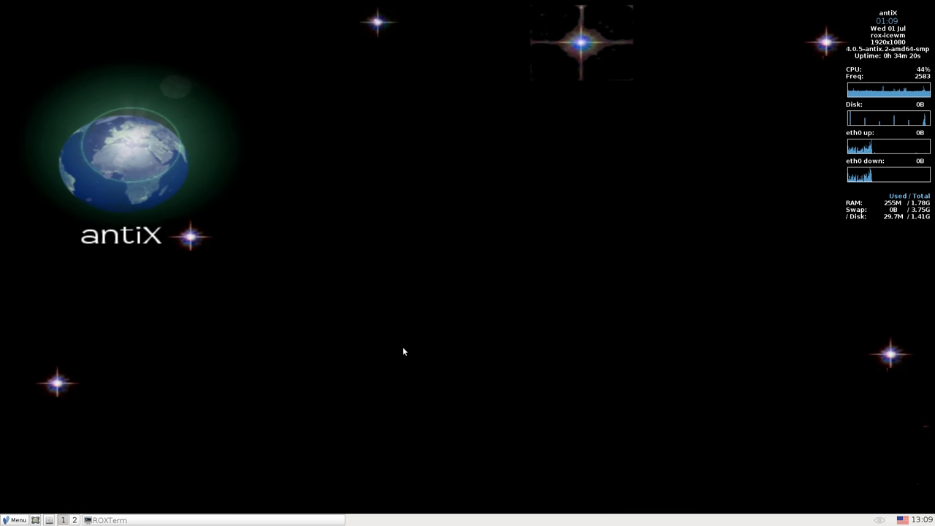
- Open the drive unplugging tool and close its drive list without selecting a drive
click(50, 520)
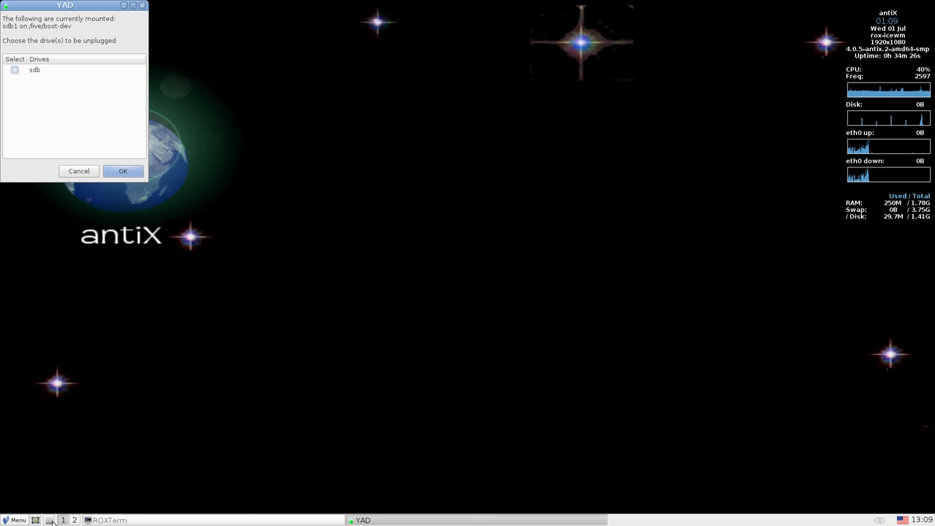
click(142, 5)
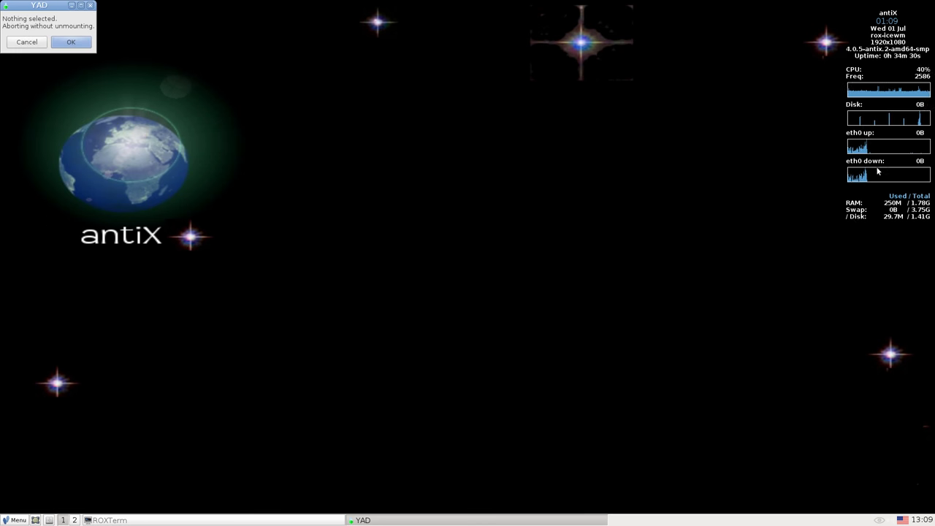